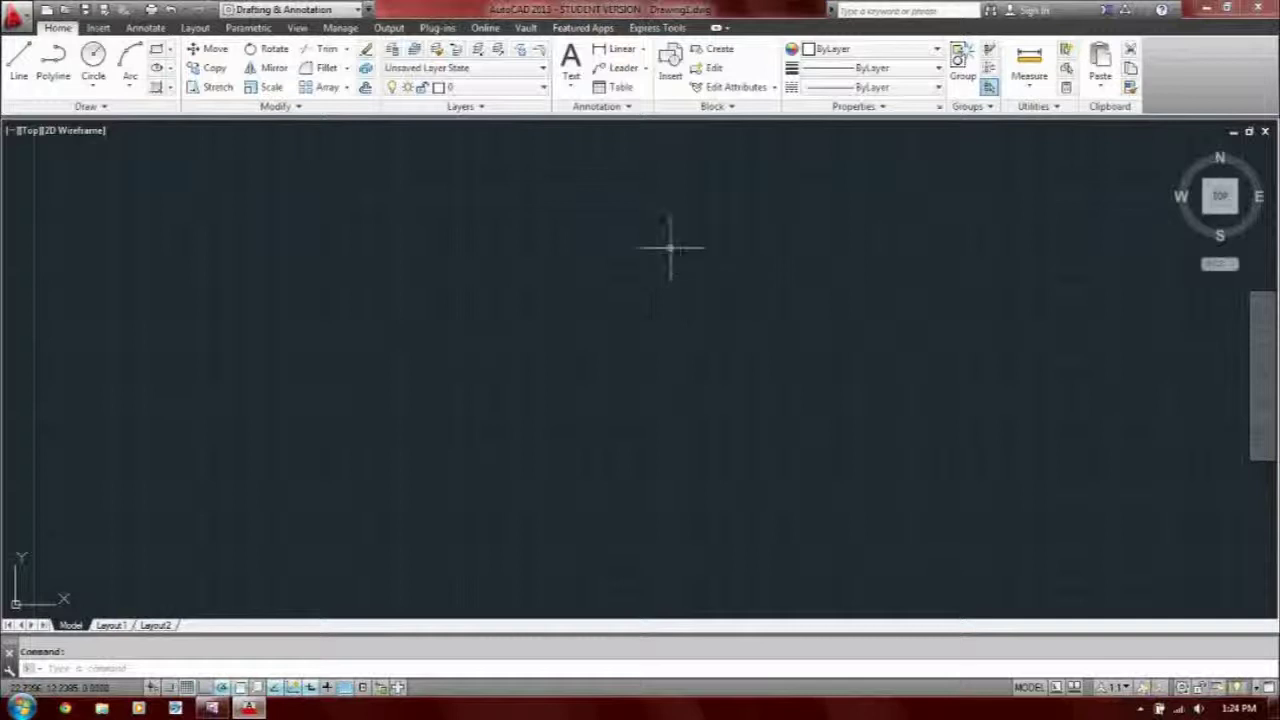
Step: Open the Layer Properties Manager and create a new layer named Object
click(391, 53)
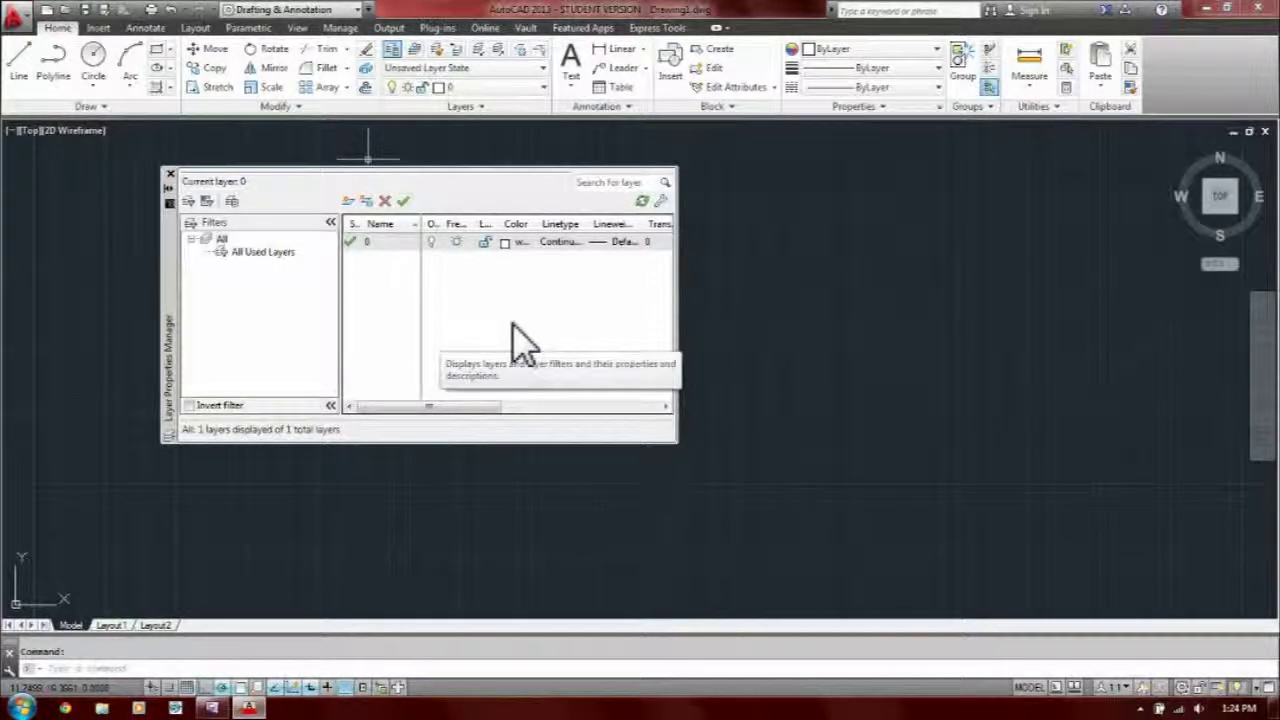
right_click(452, 407)
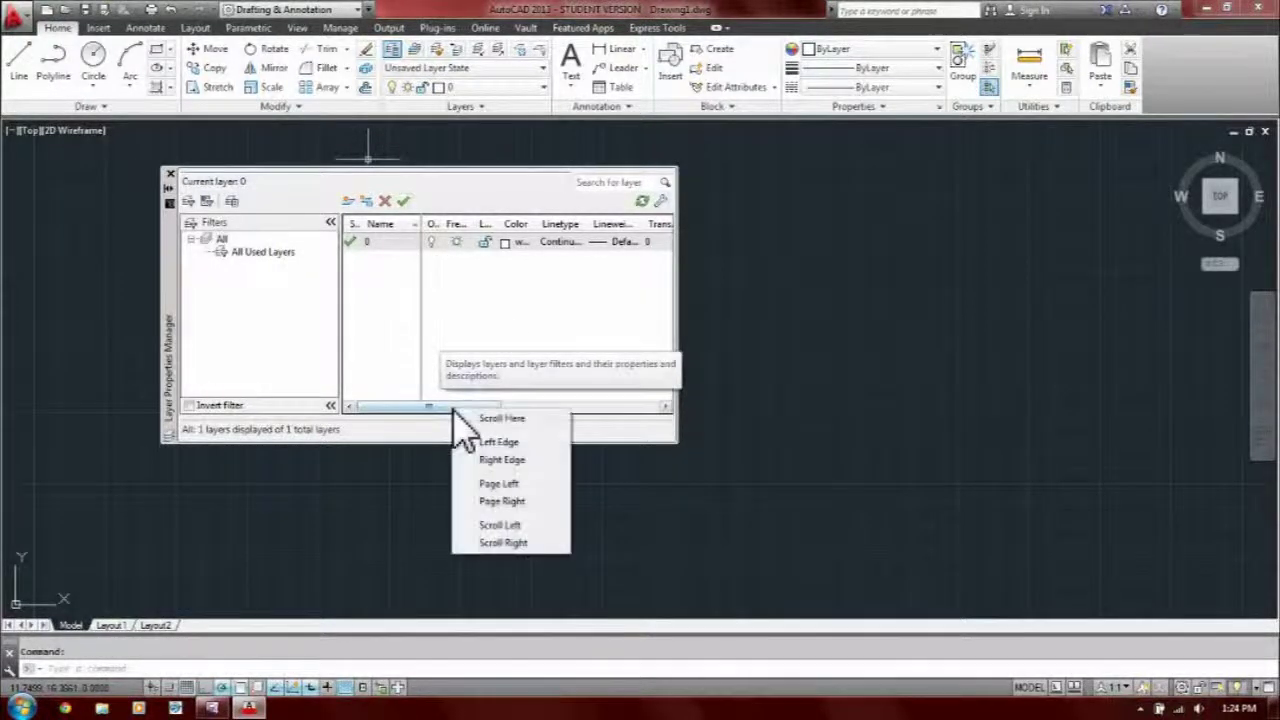
click(359, 410)
drag(386, 408, 357, 412)
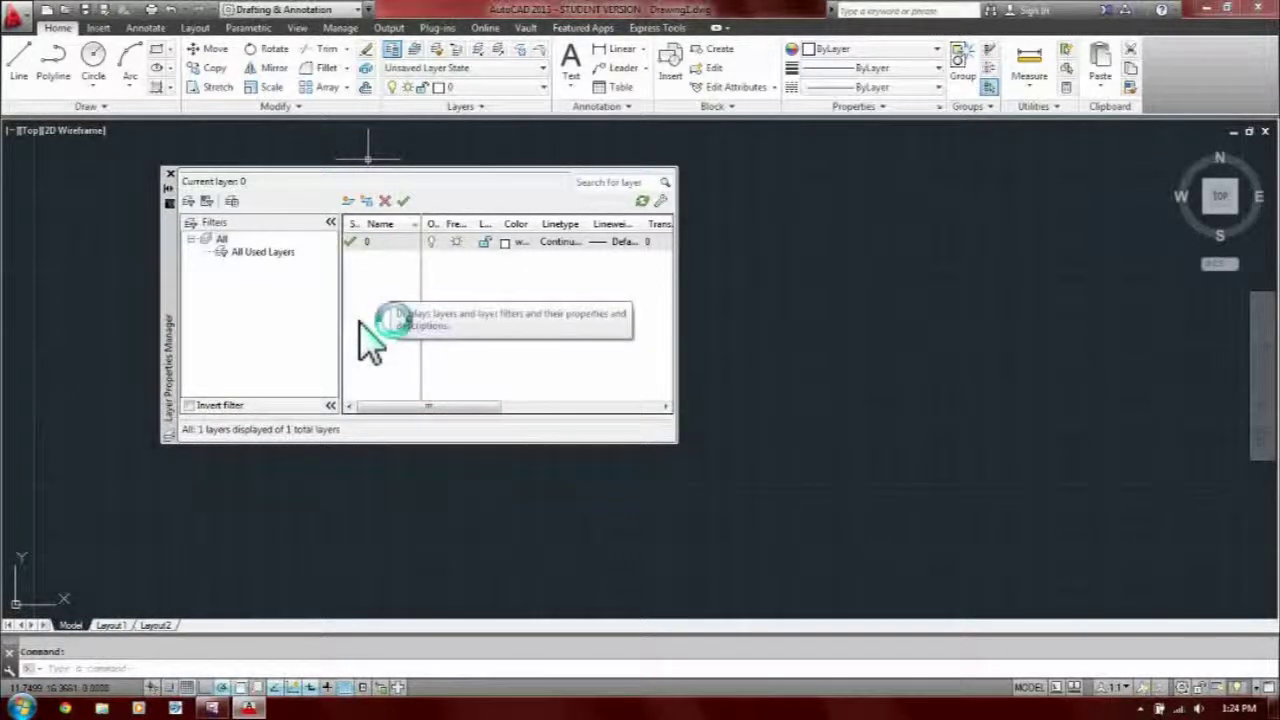
click(350, 203)
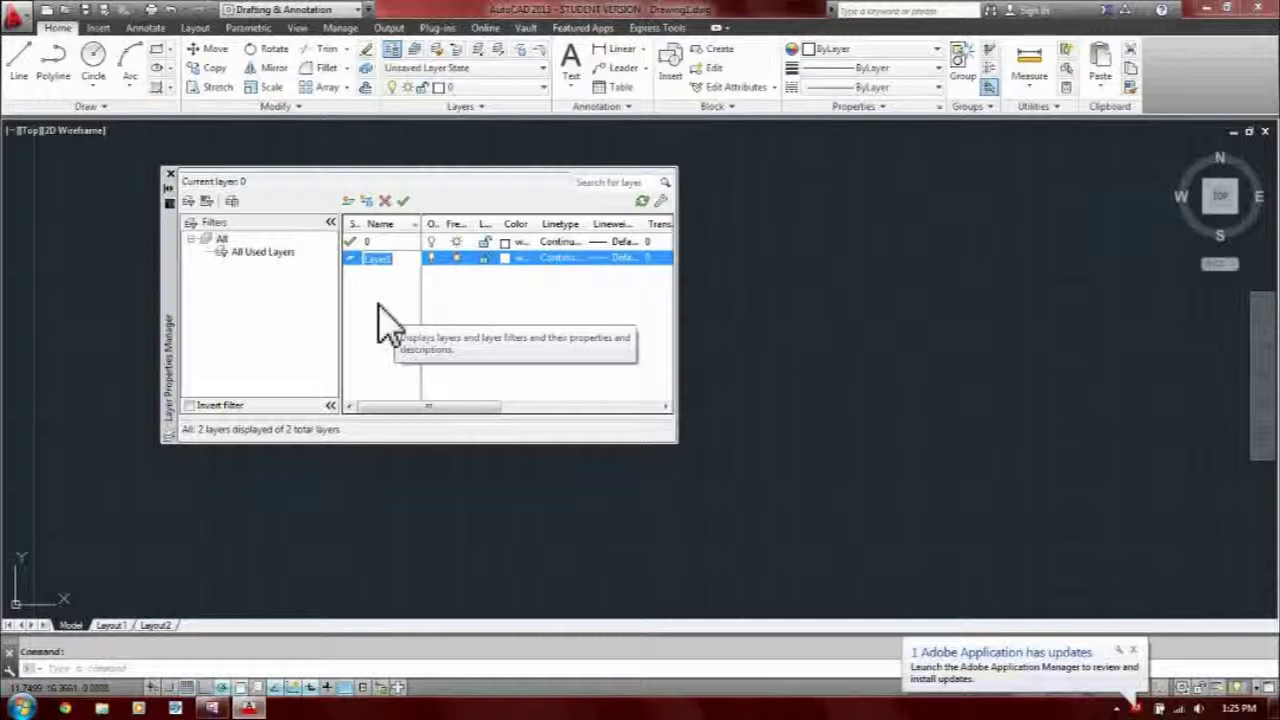
text(Object)
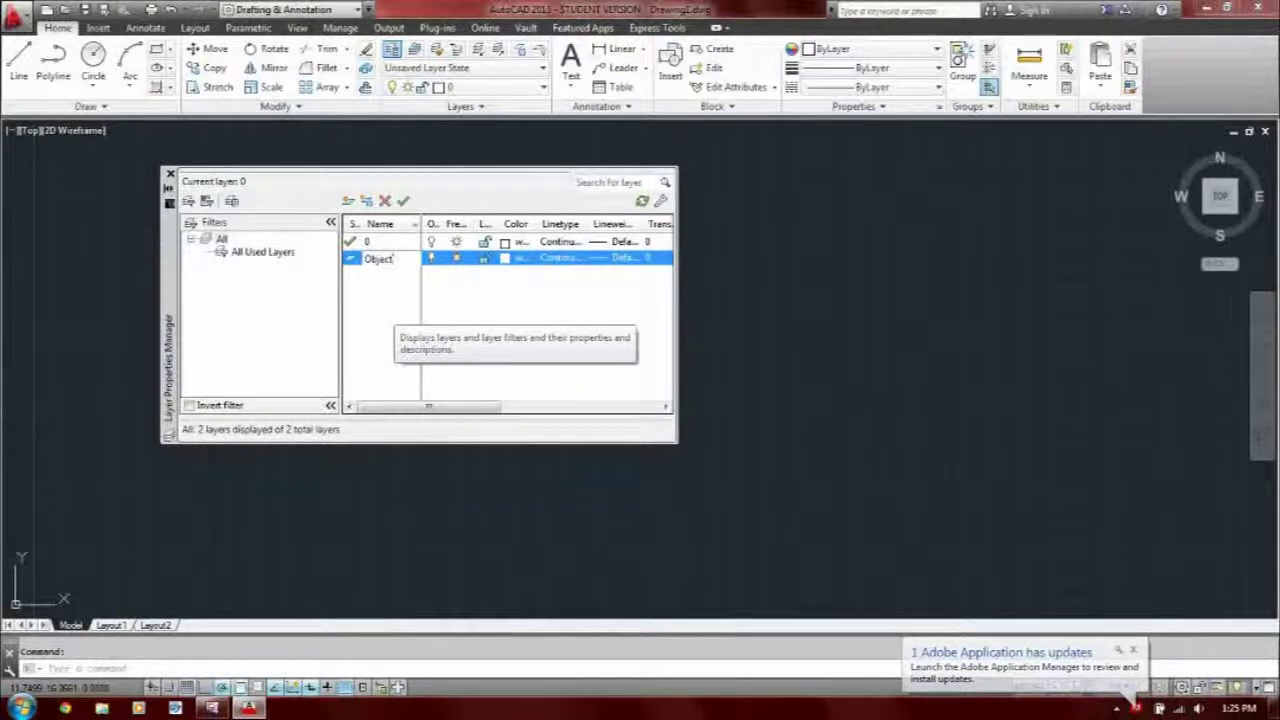
key(Return)
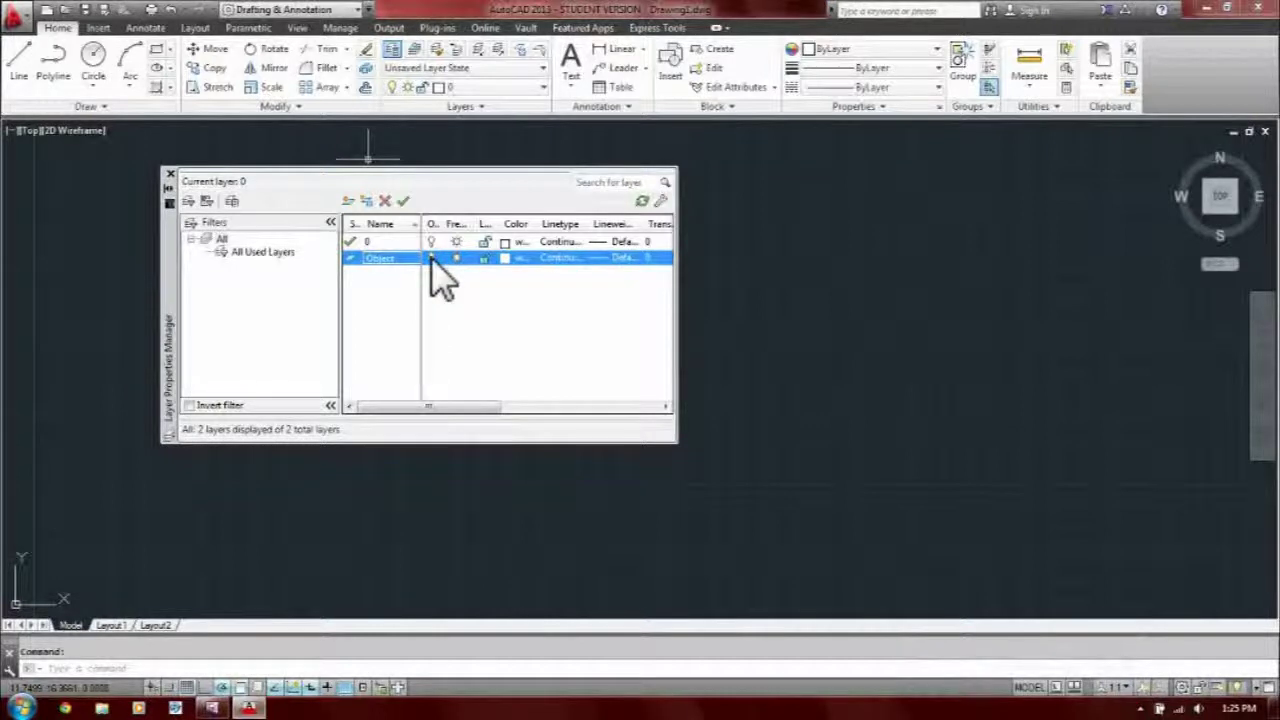
Step: Widen the On and Freeze columns to show their full headings and set the Object layer's color to cyan
drag(441, 224, 448, 224)
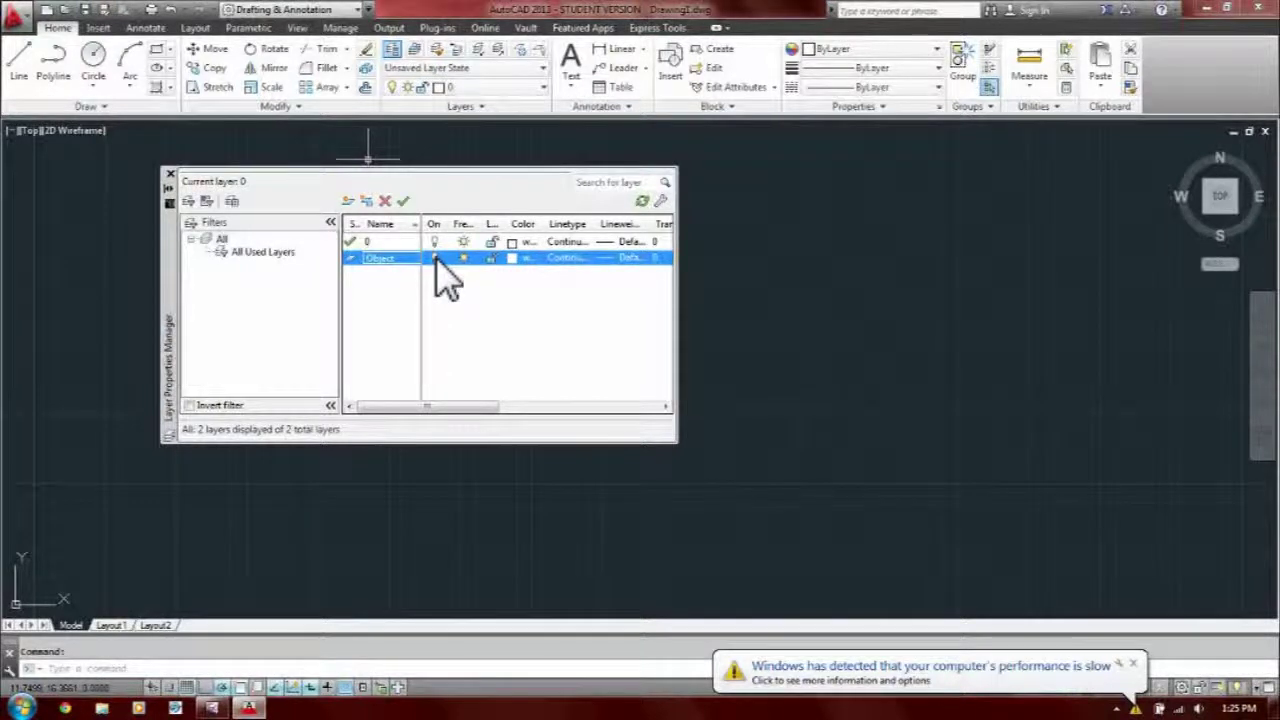
double_click(477, 226)
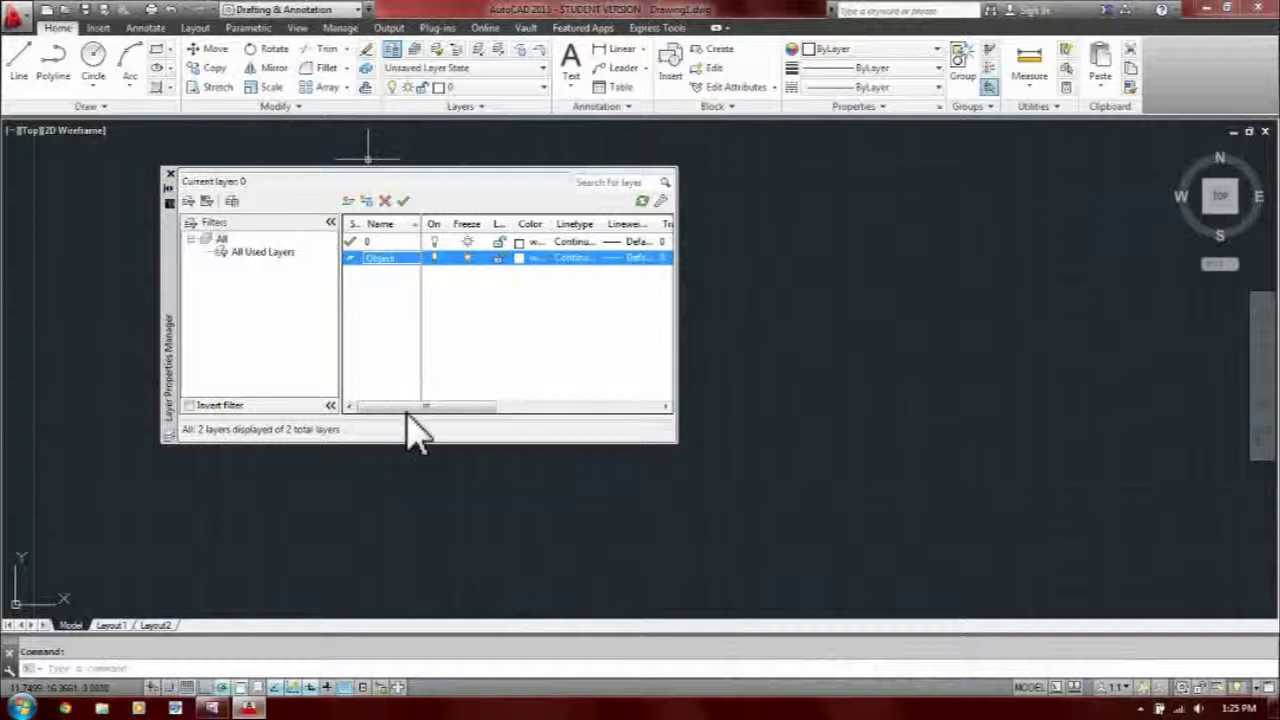
drag(413, 407, 427, 407)
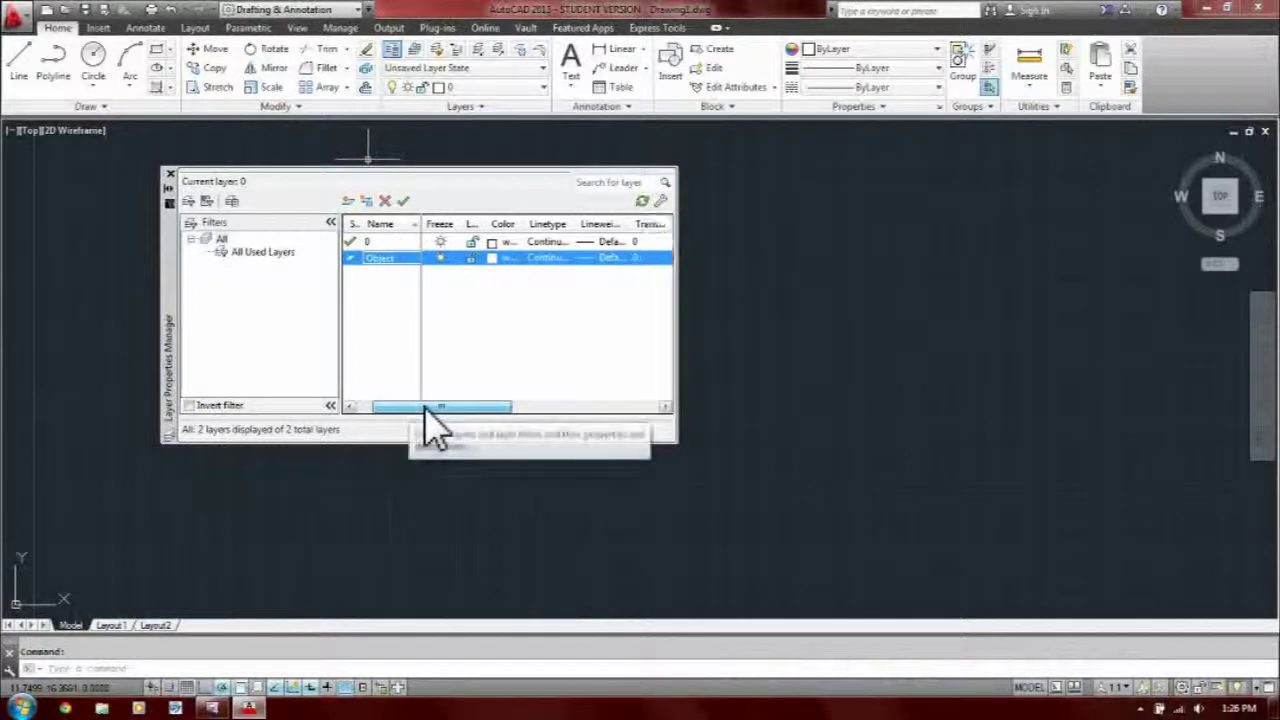
click(493, 259)
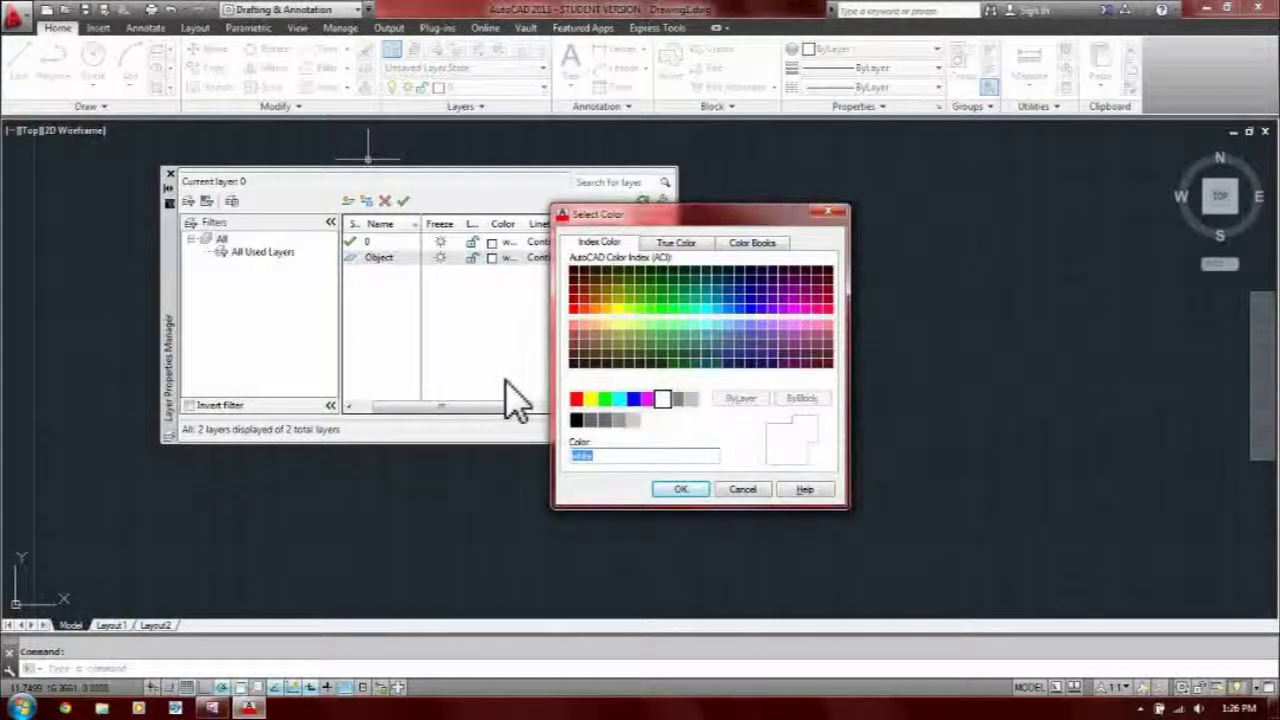
click(620, 400)
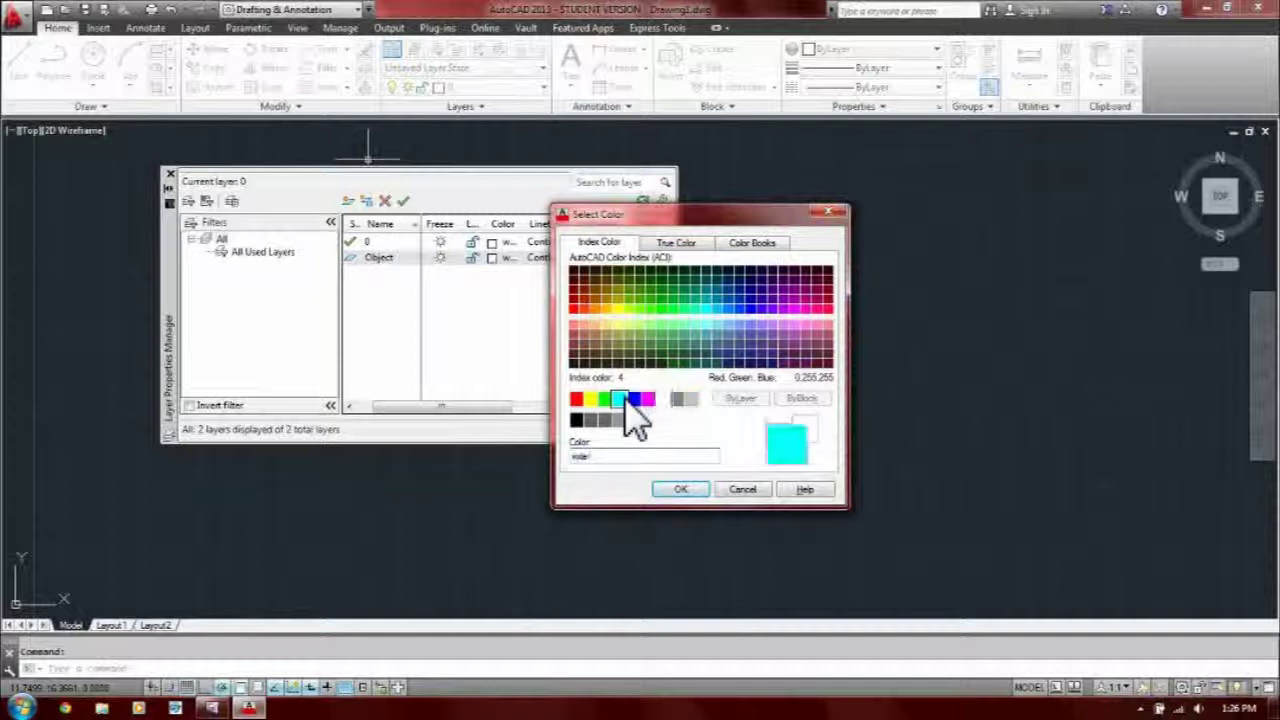
click(678, 490)
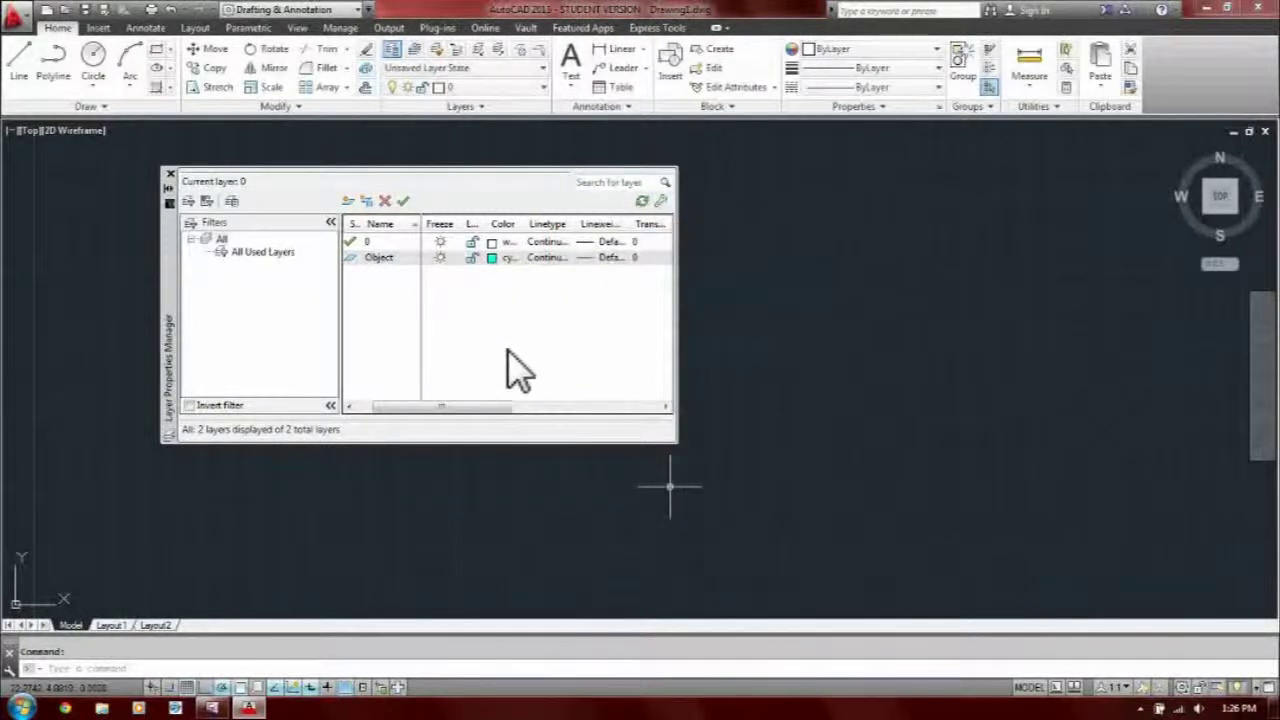
Step: Set the Object layer's lineweight to 0.60 mm
drag(480, 408, 488, 411)
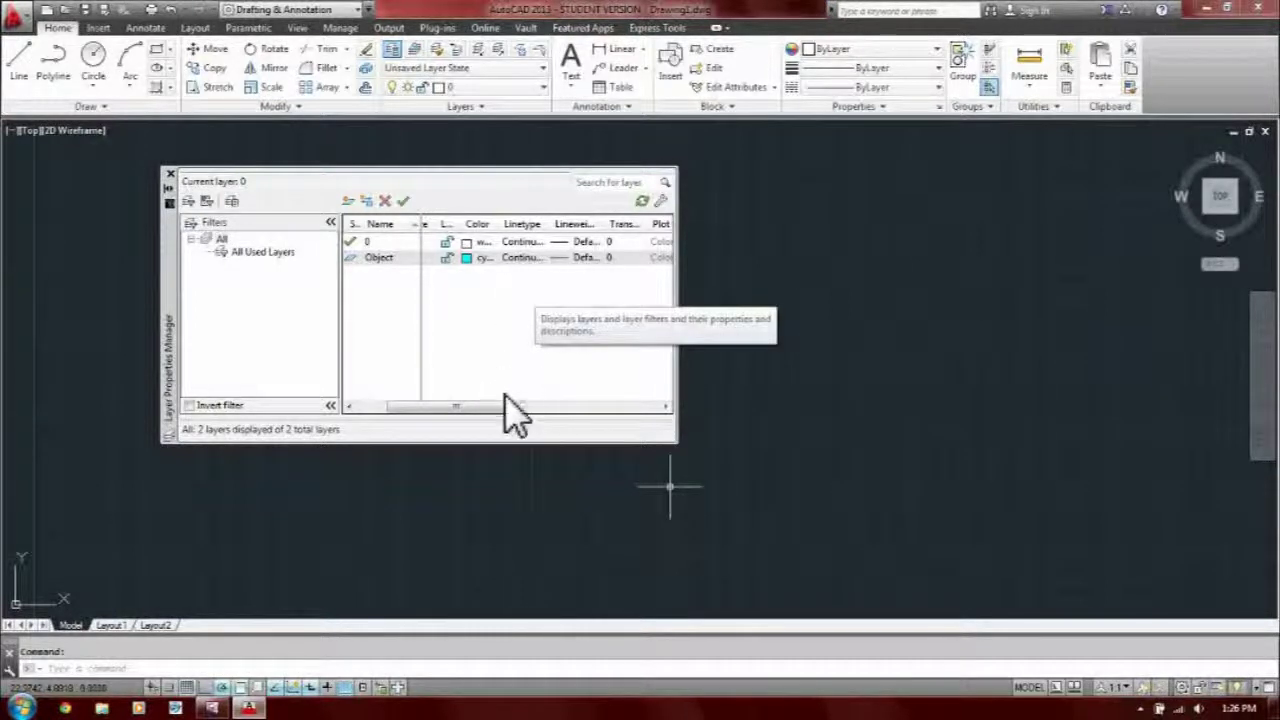
drag(498, 406, 518, 406)
click(548, 257)
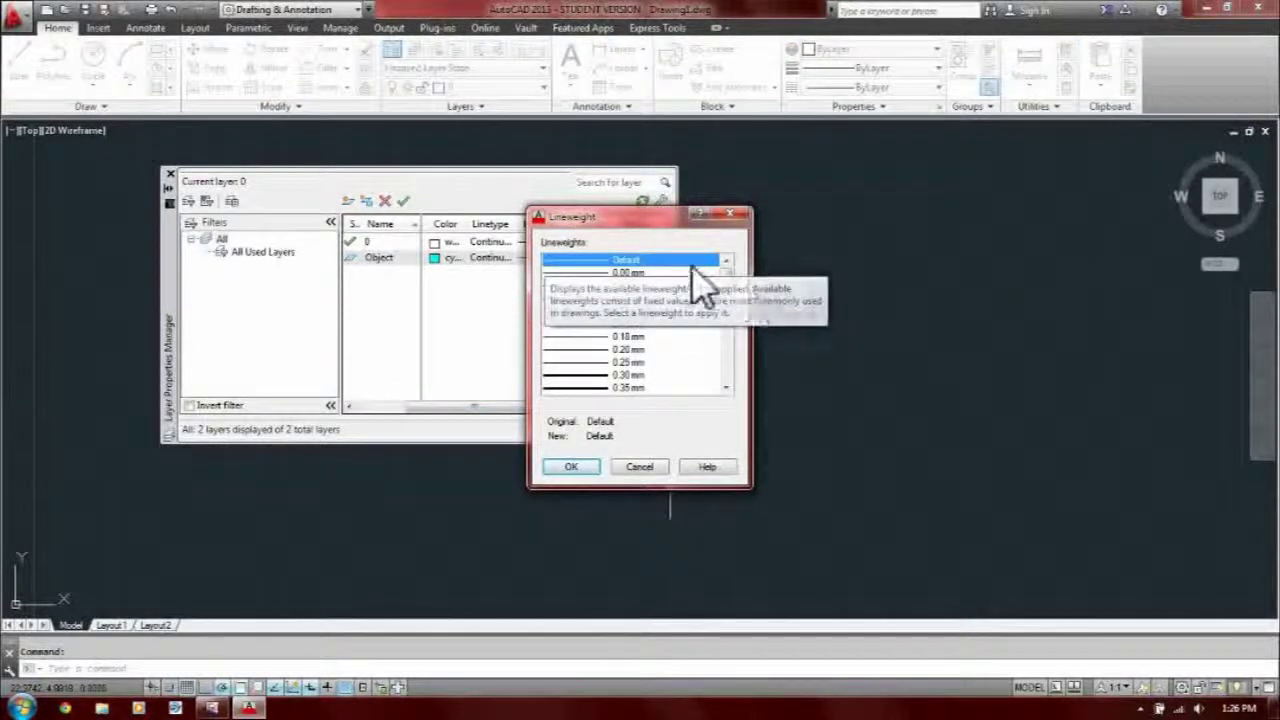
drag(727, 284, 730, 308)
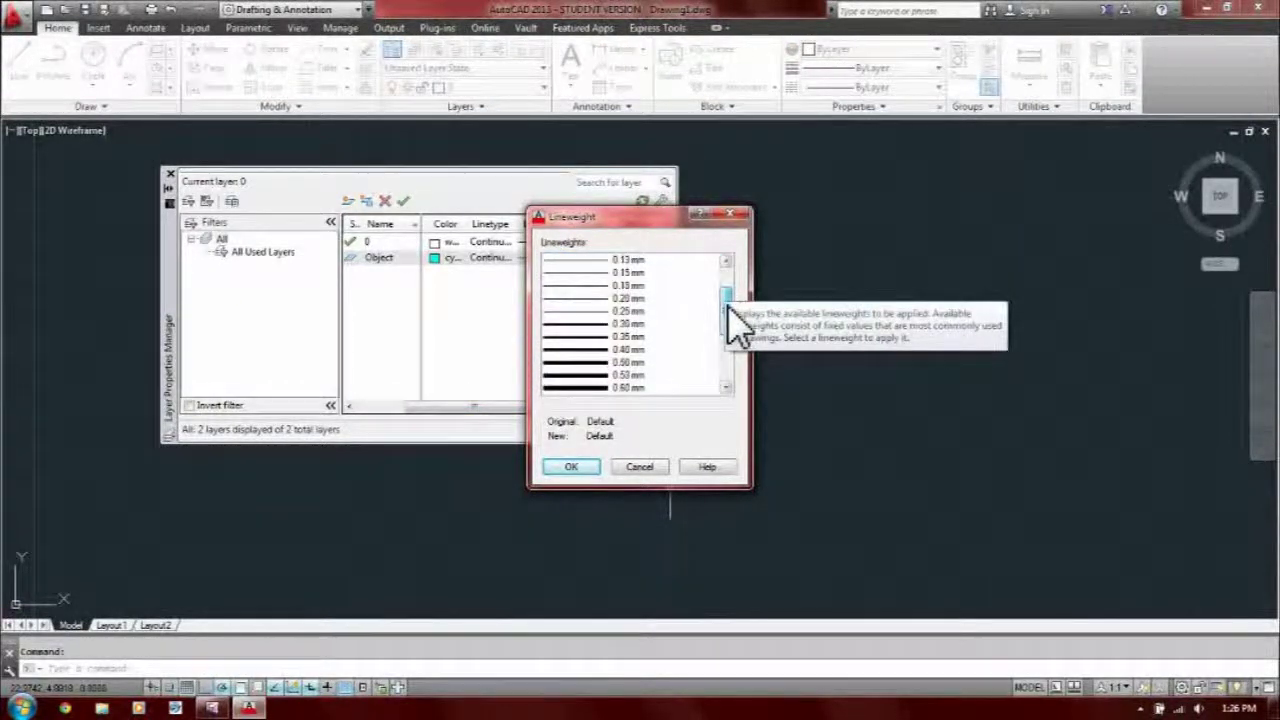
click(622, 326)
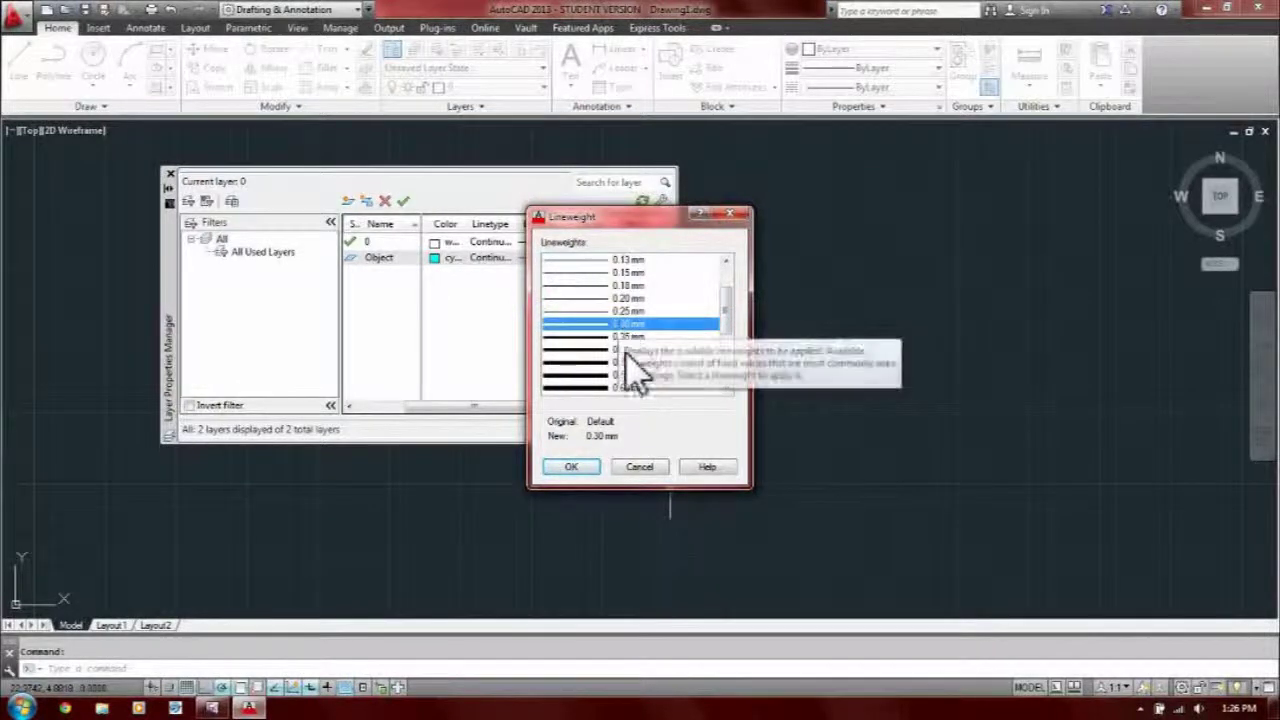
scroll(730, 330, down, 1)
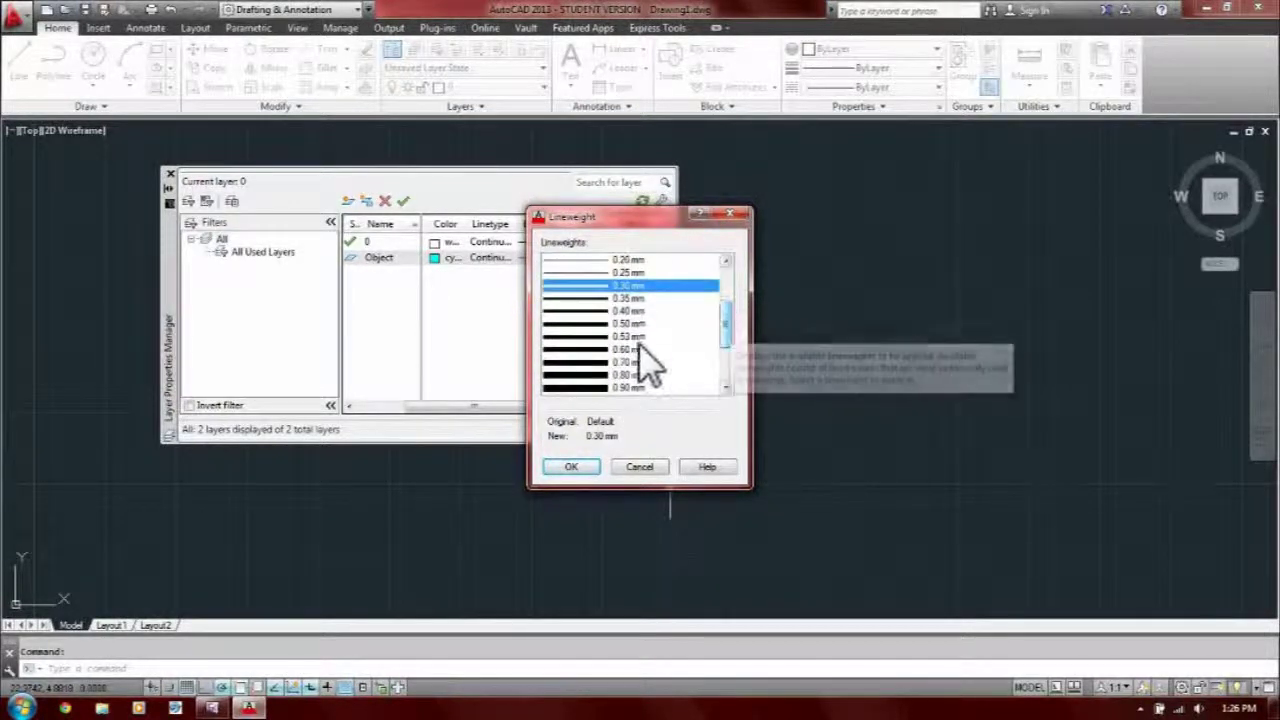
click(630, 349)
click(575, 468)
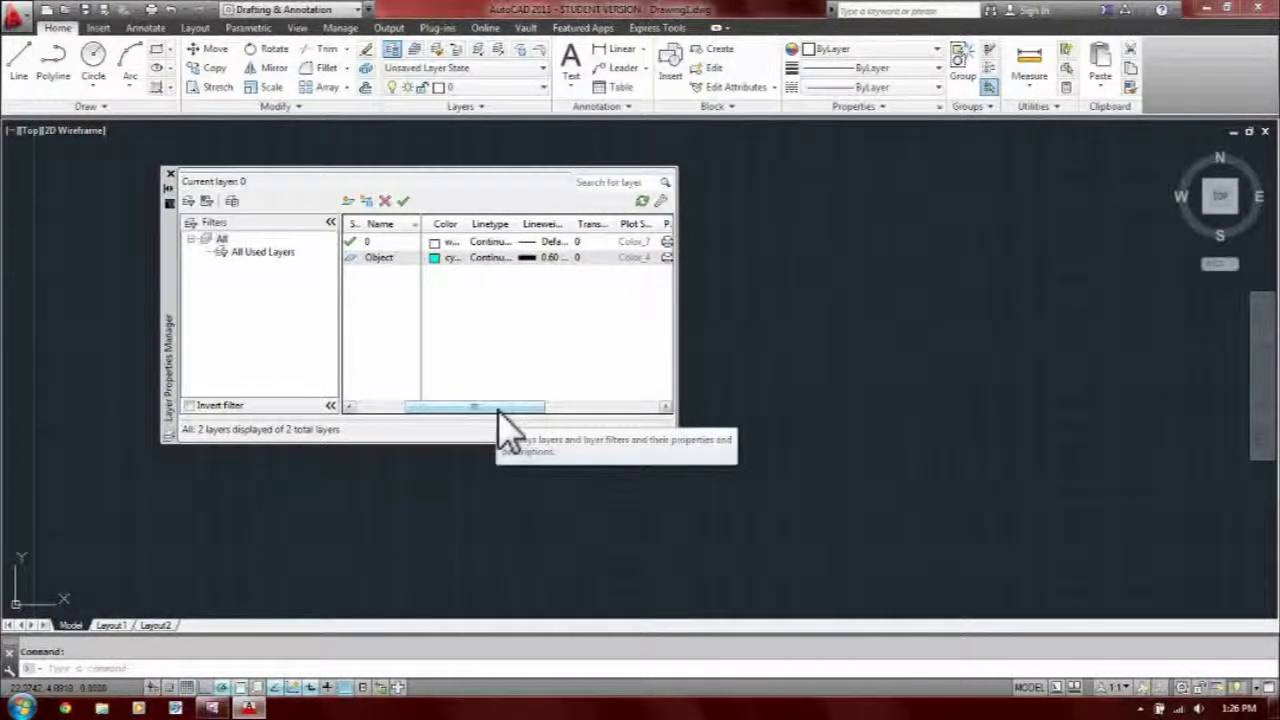
Step: Widen the Transparency, Plot Style, Plot and New VP Freeze columns of the layer list to show their full headings
drag(499, 409, 532, 408)
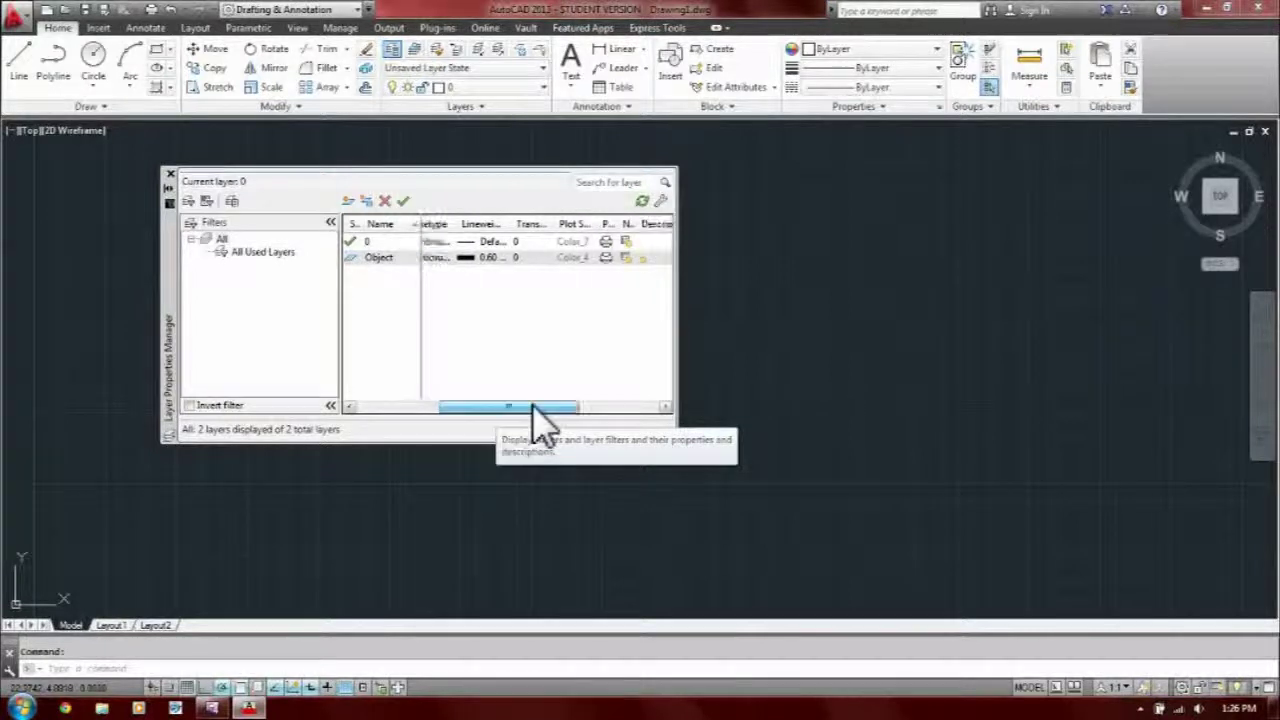
double_click(553, 224)
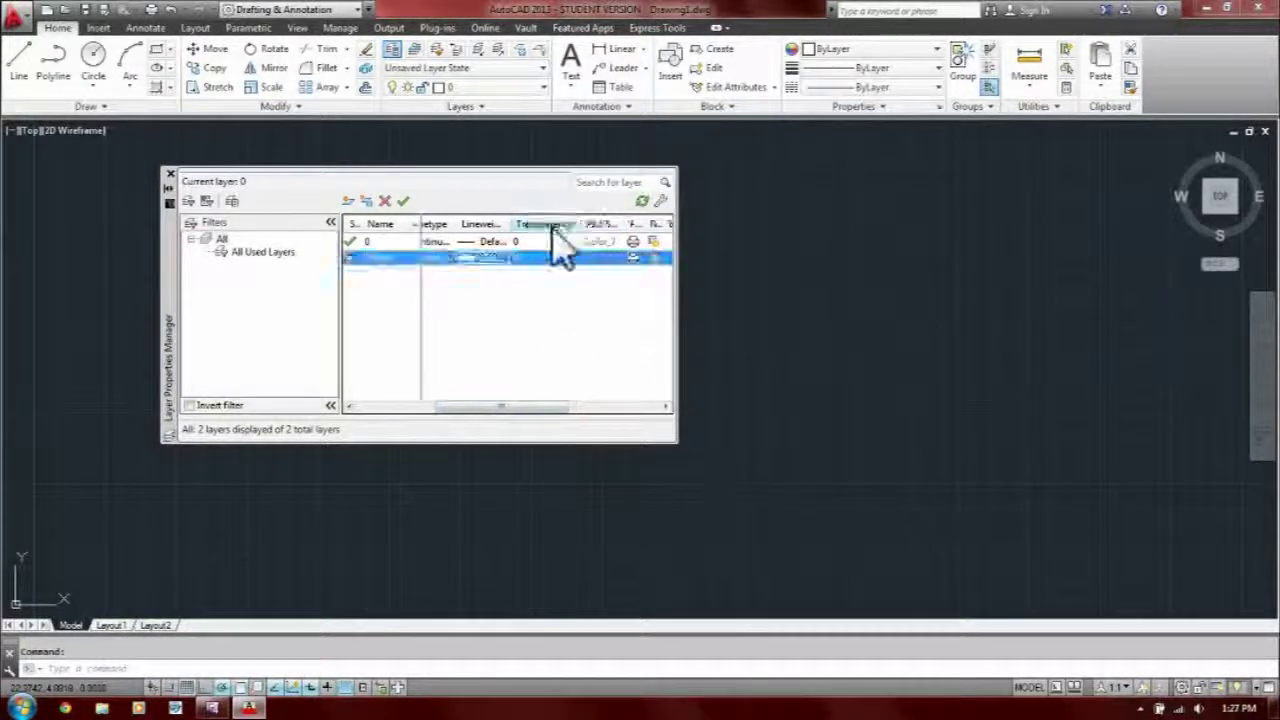
click(497, 408)
drag(499, 409, 513, 406)
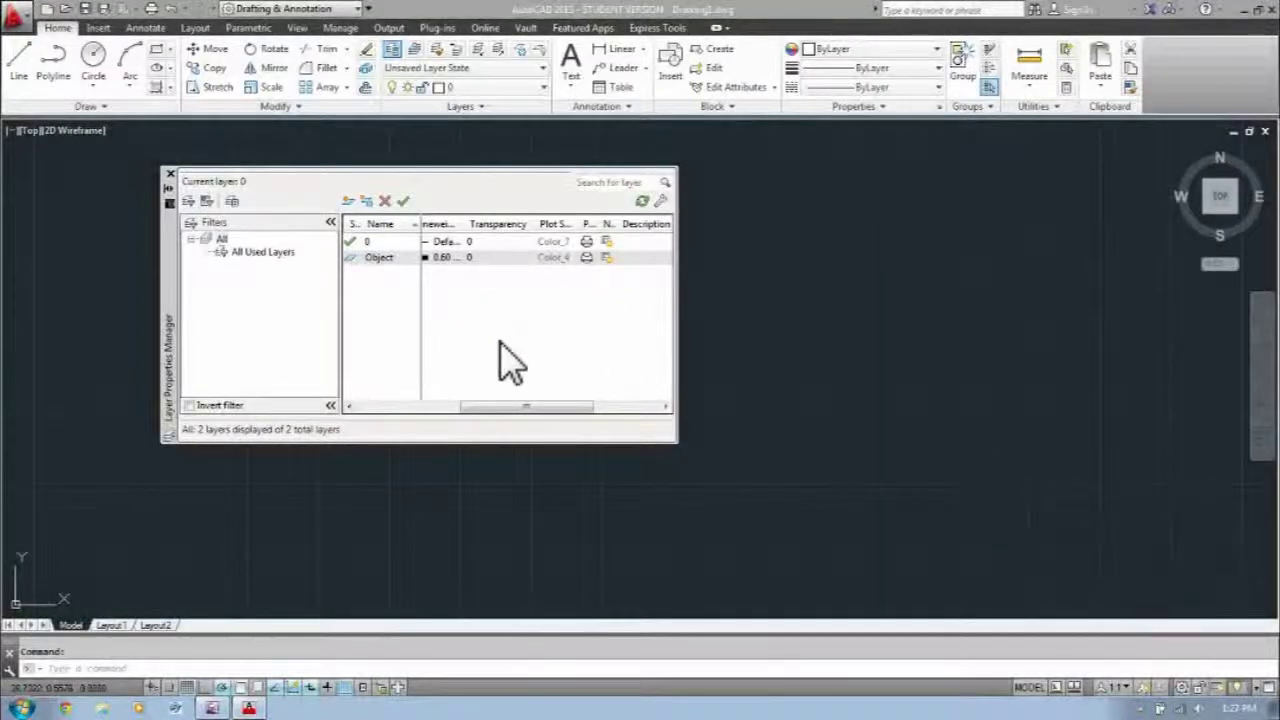
drag(522, 407, 531, 407)
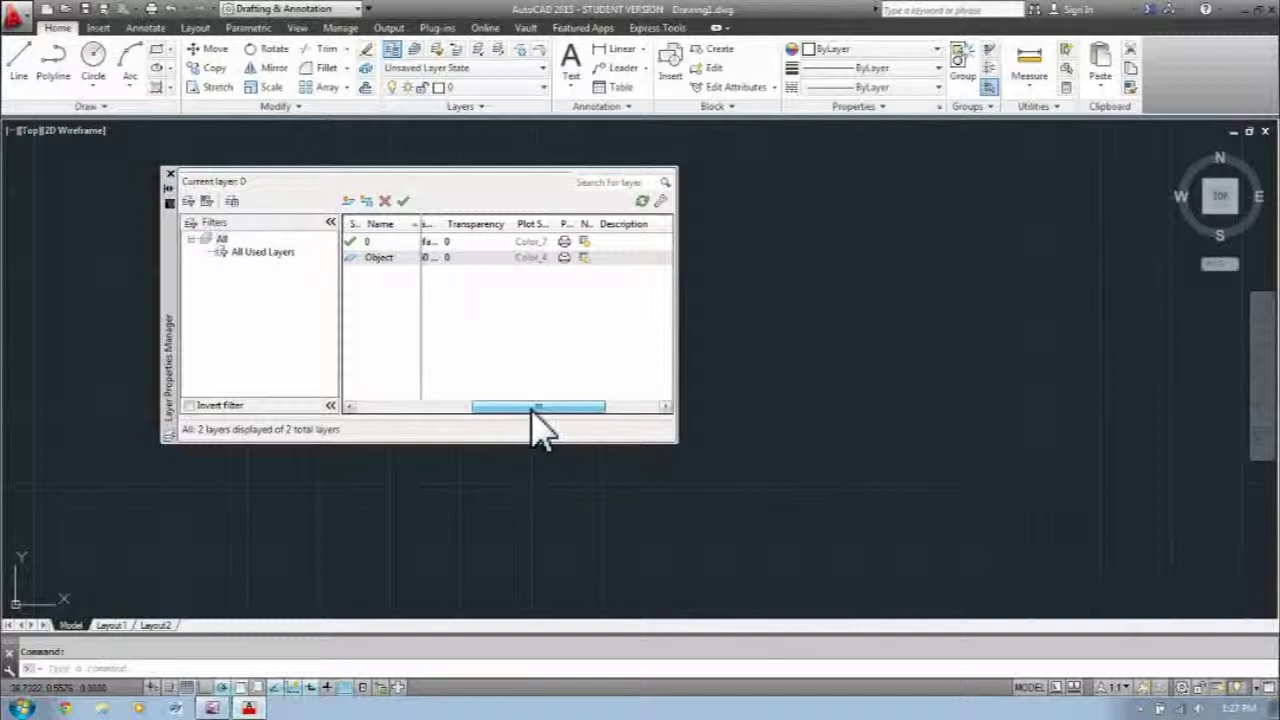
drag(560, 224, 570, 224)
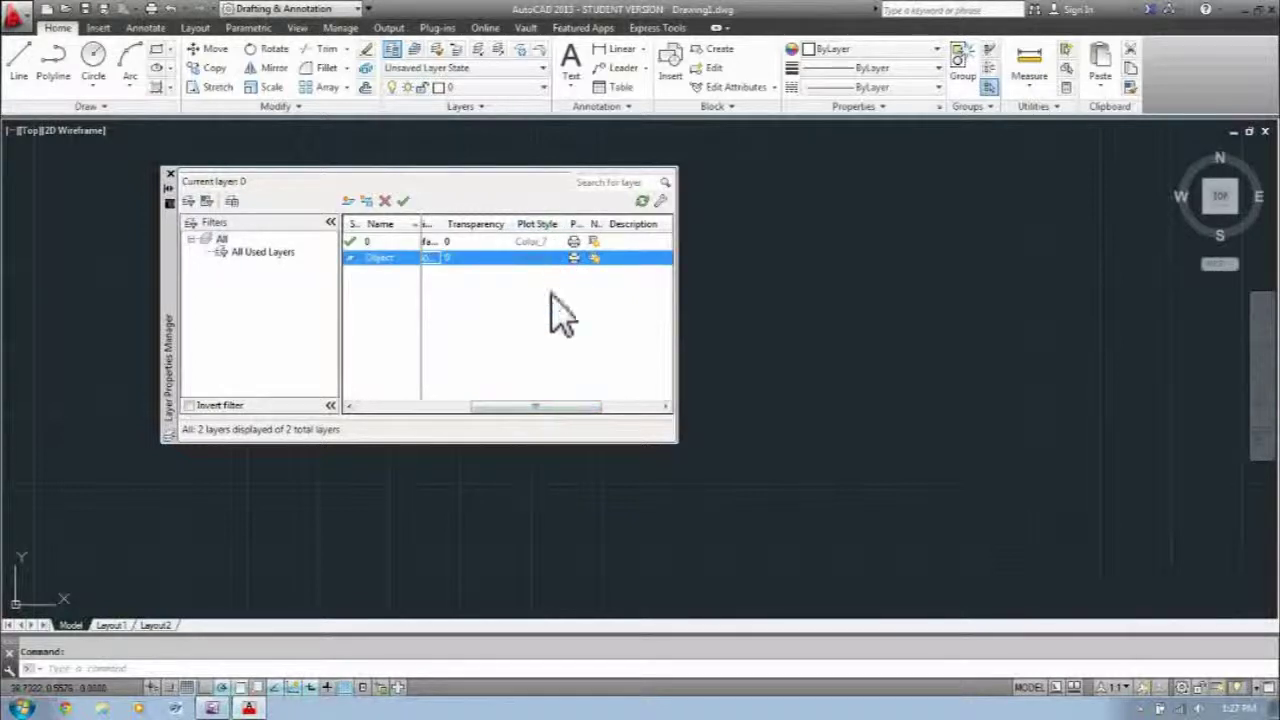
mouse_move(554, 407)
mouse_down()
mouse_move(486, 407)
mouse_move(571, 423)
mouse_up()
drag(561, 224, 576, 224)
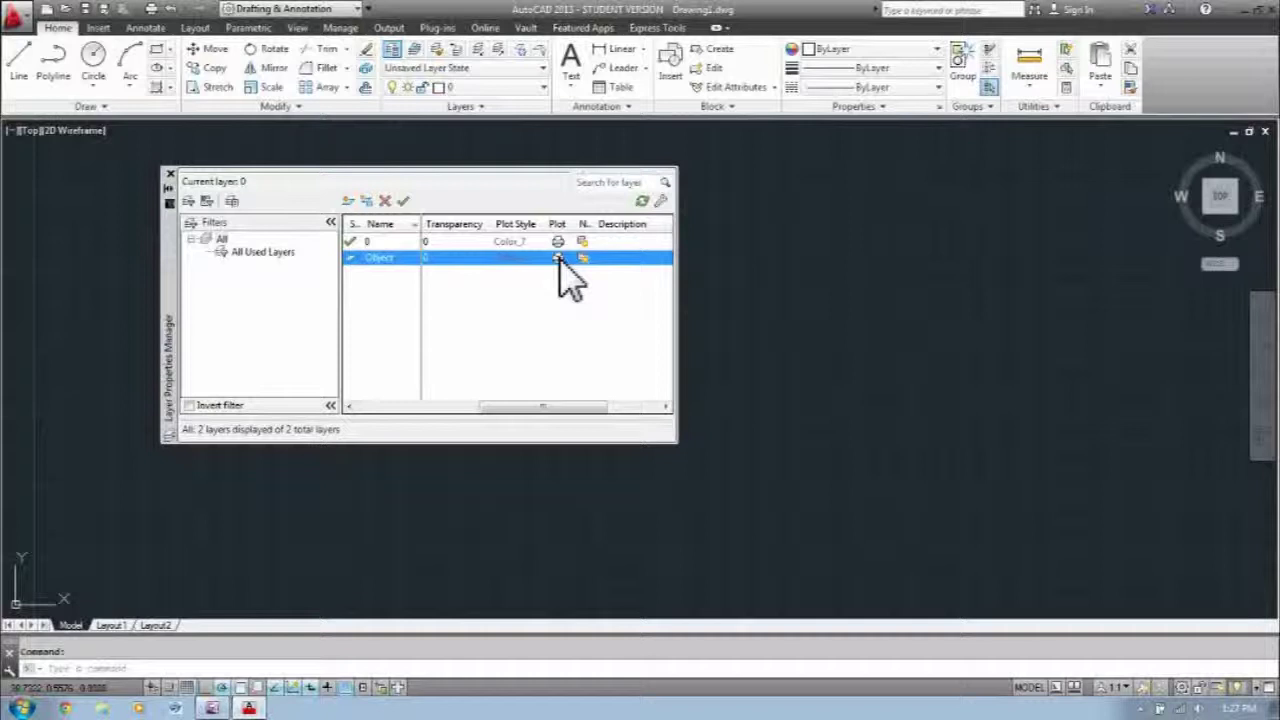
double_click(594, 224)
Step: Enter "The Object" as the description of the Object layer
drag(551, 404, 594, 409)
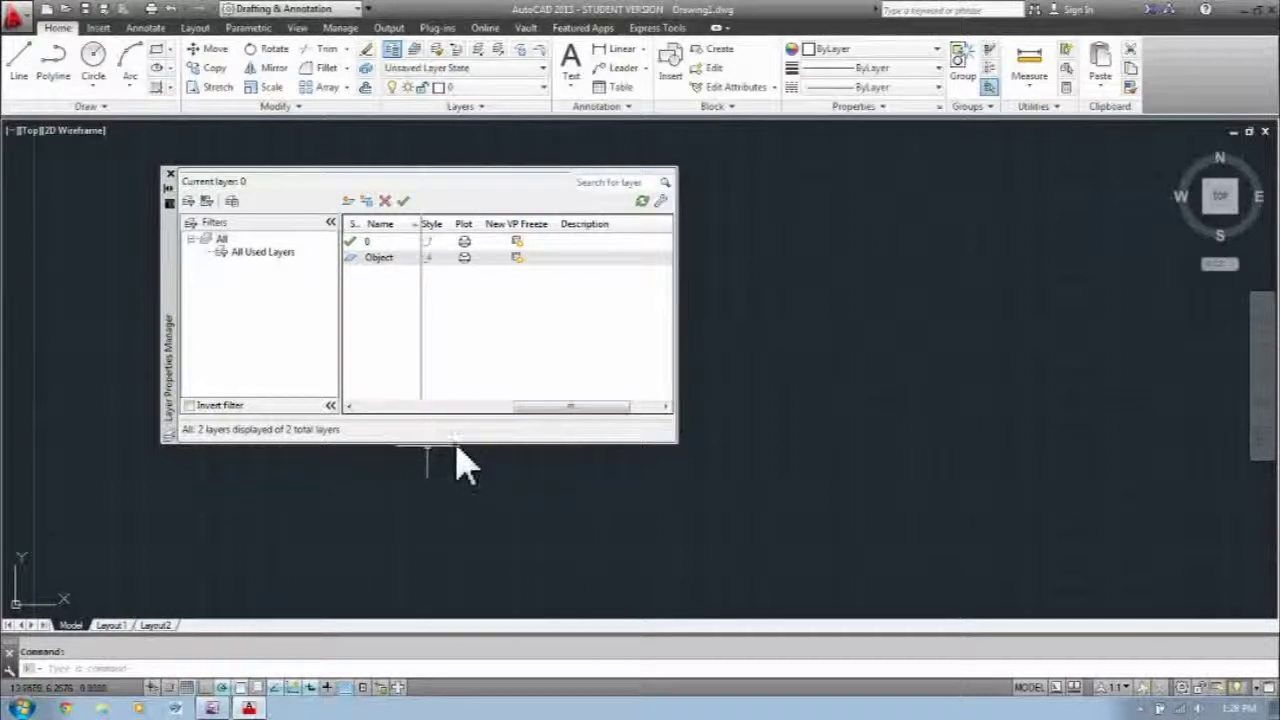
drag(571, 407, 632, 408)
click(530, 259)
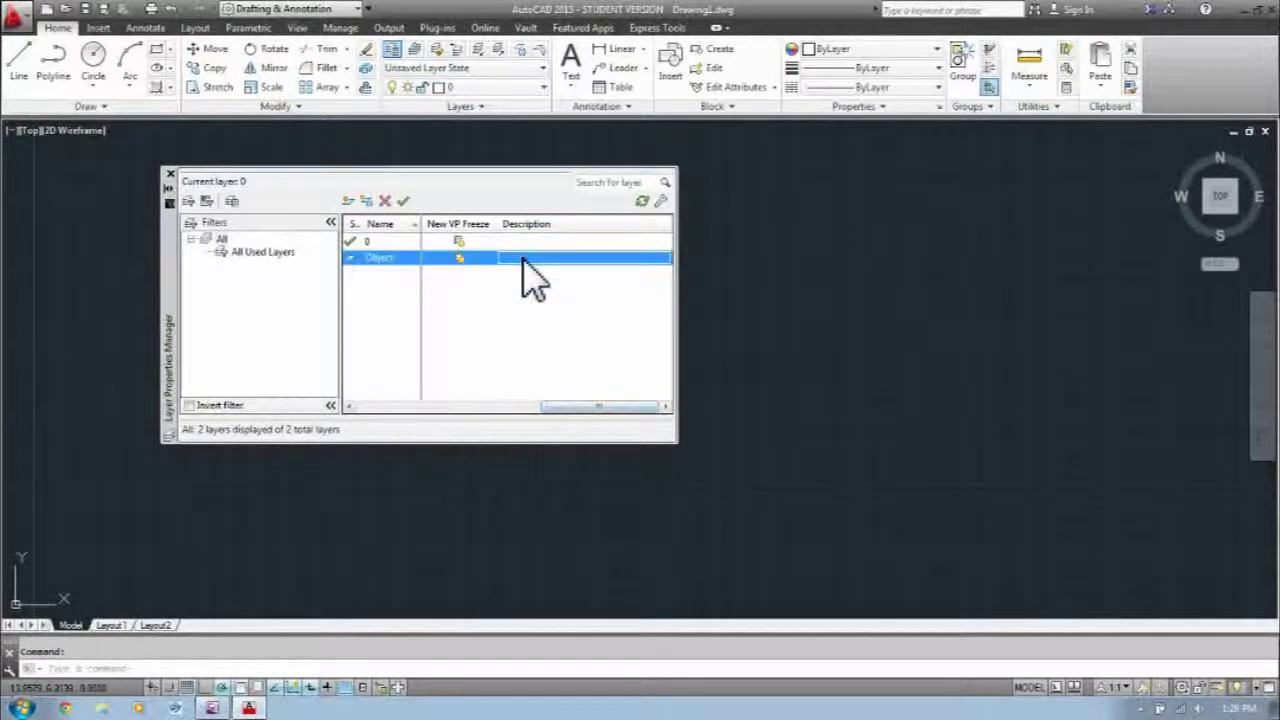
right_click(524, 264)
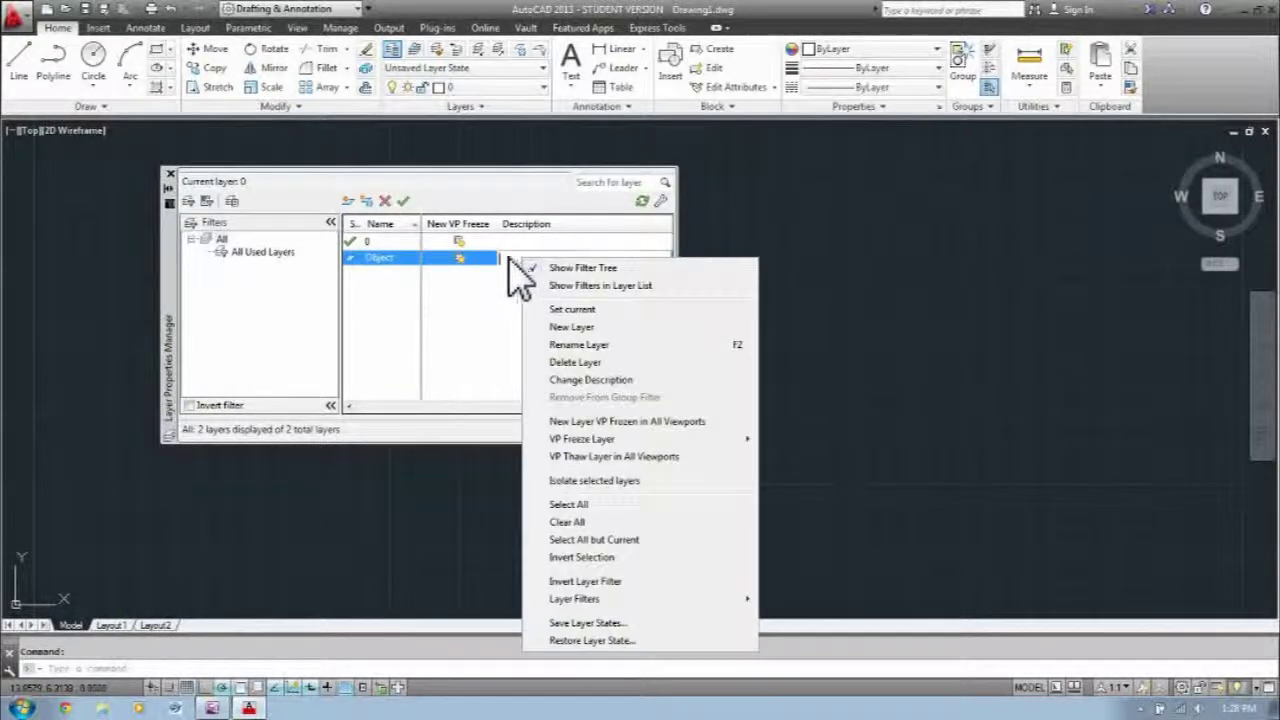
click(514, 262)
click(565, 408)
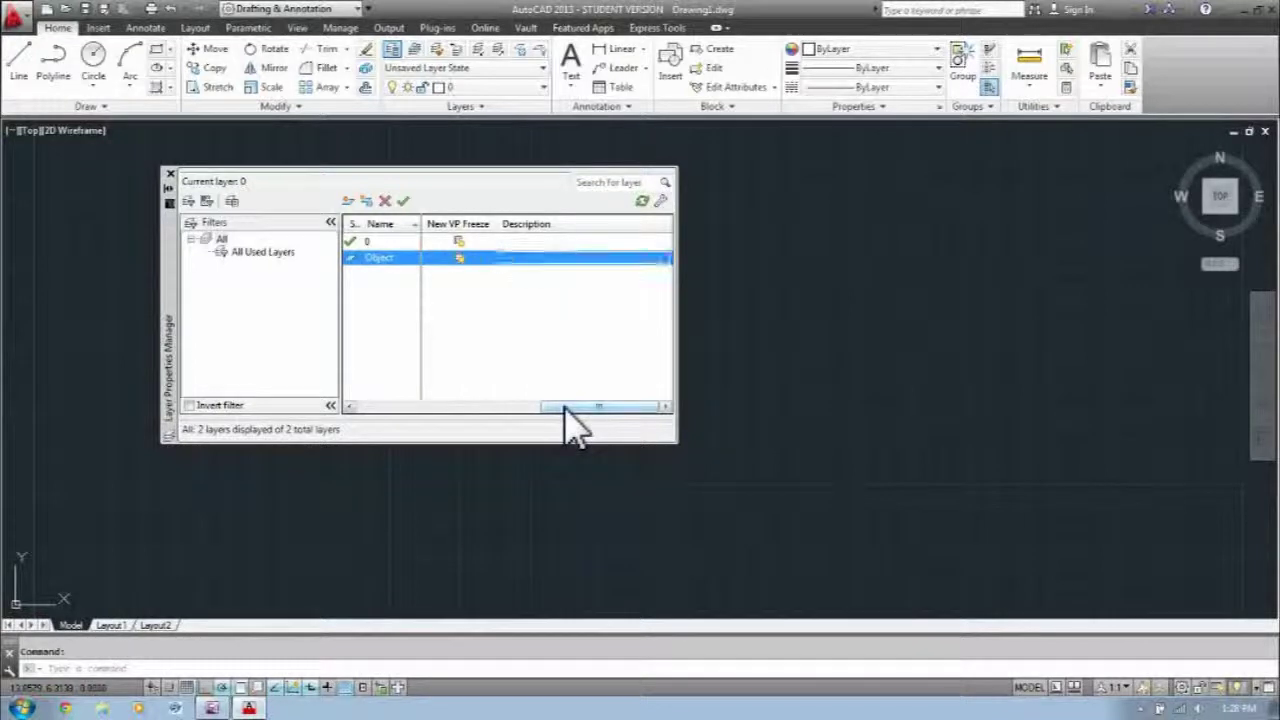
right_click(516, 260)
click(496, 260)
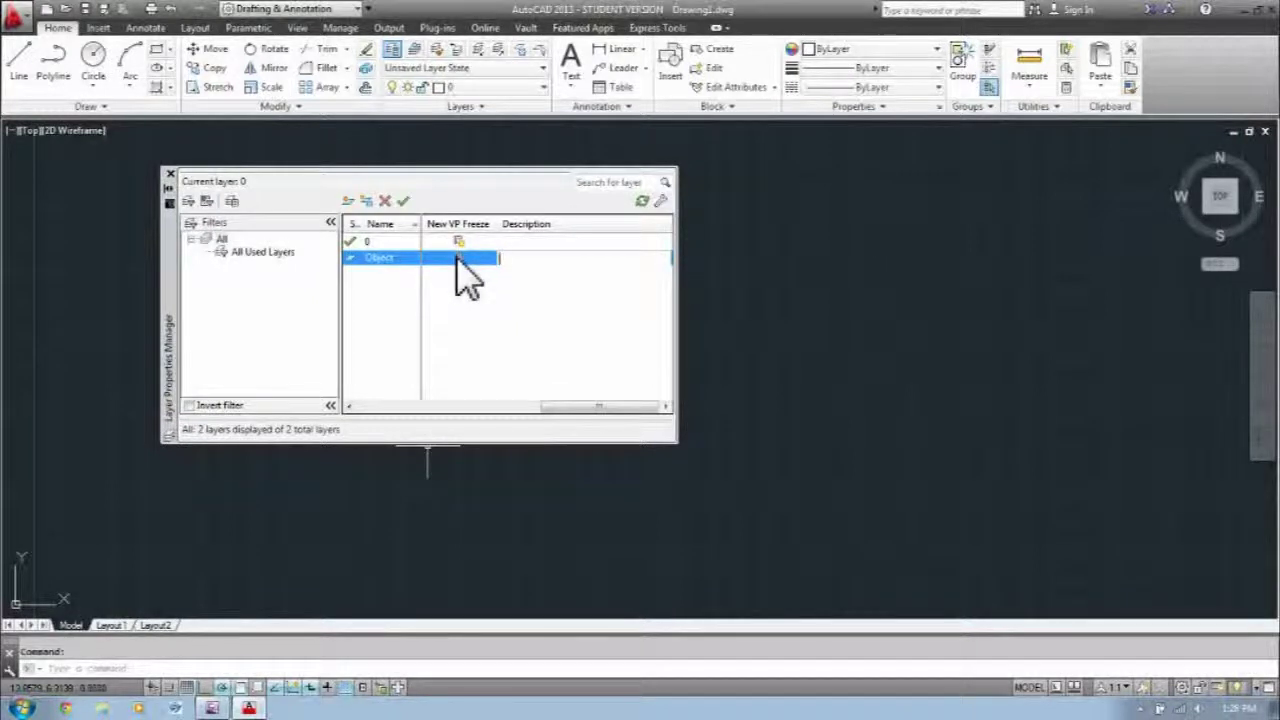
text(The L)
text(bject)
click(463, 262)
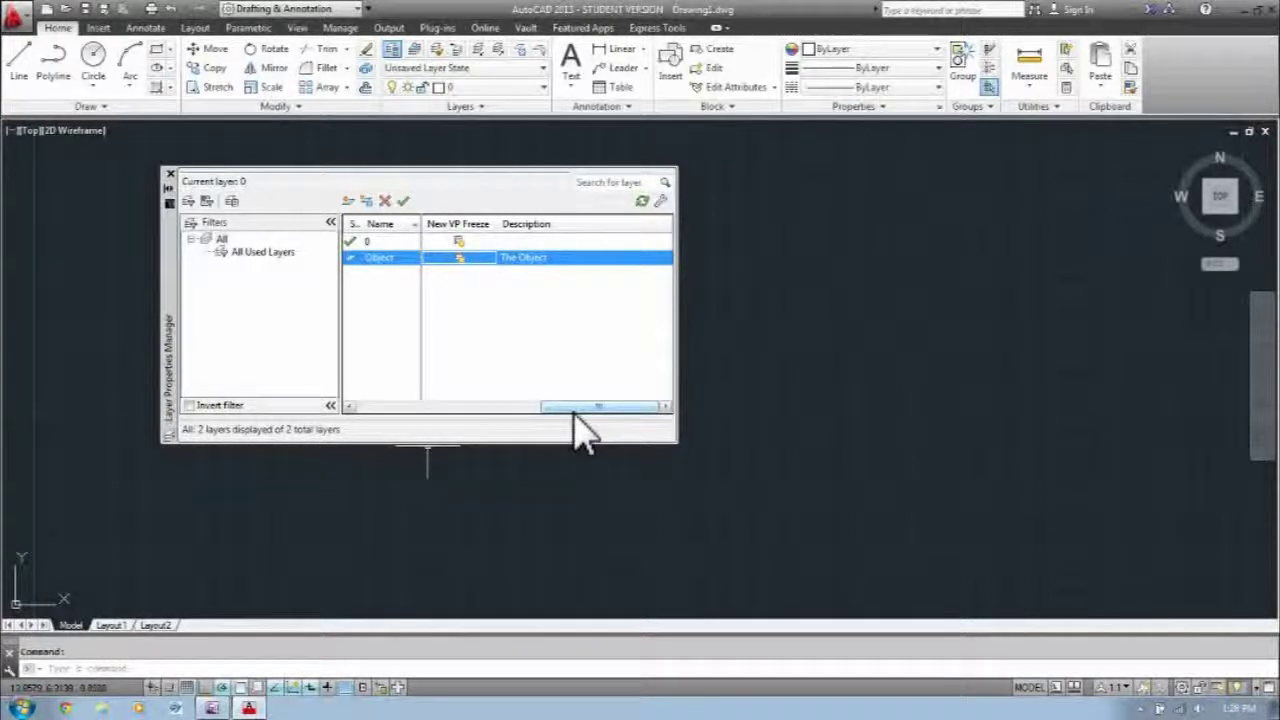
Step: Make the Object layer the current layer
drag(575, 410, 323, 420)
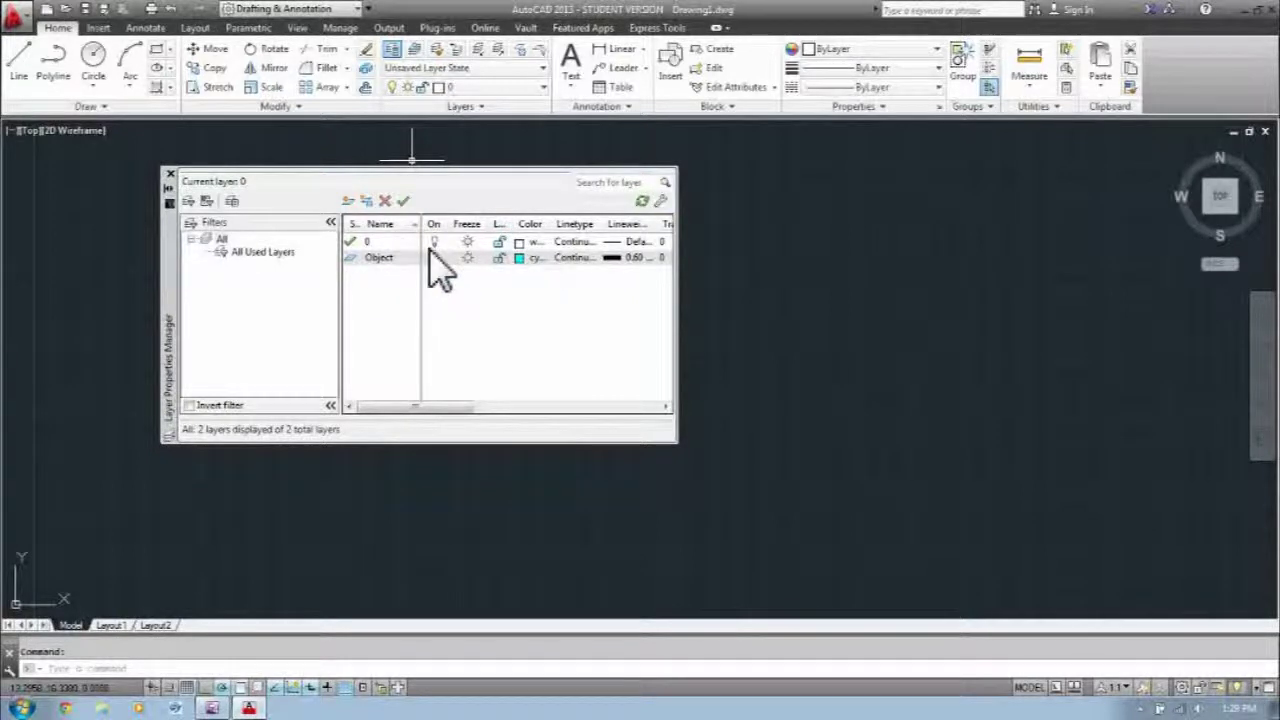
click(364, 262)
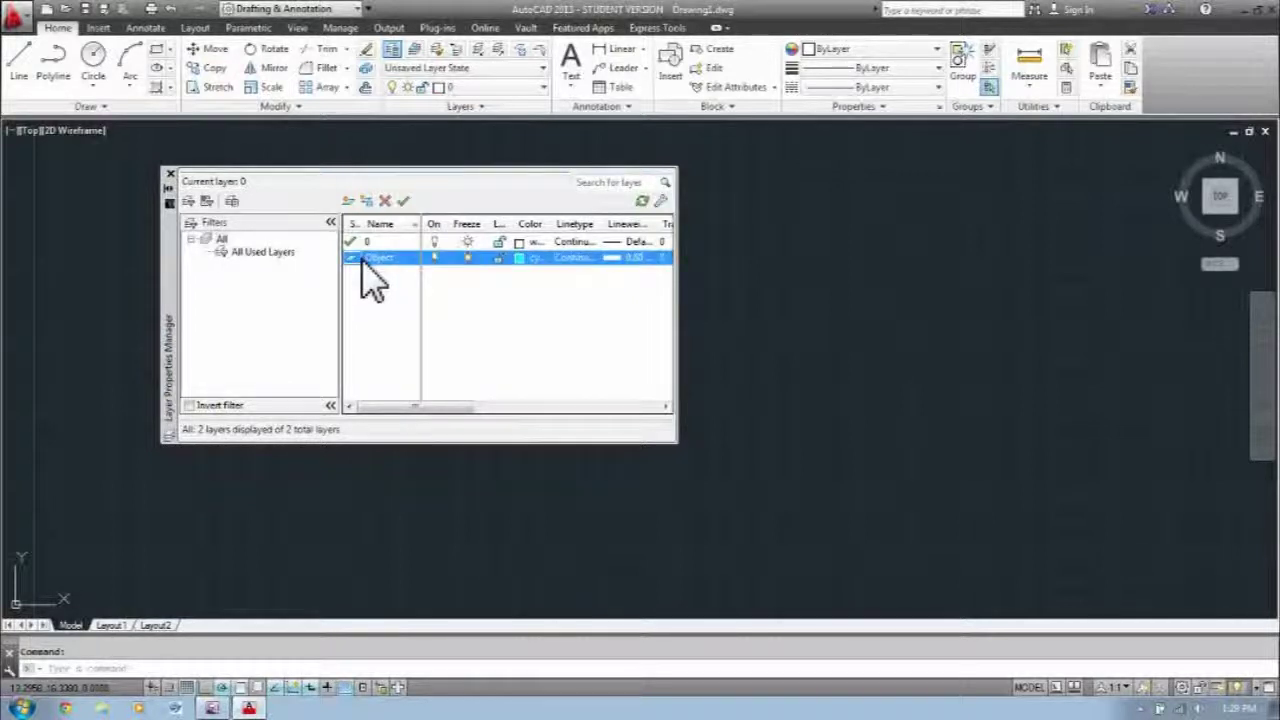
click(403, 201)
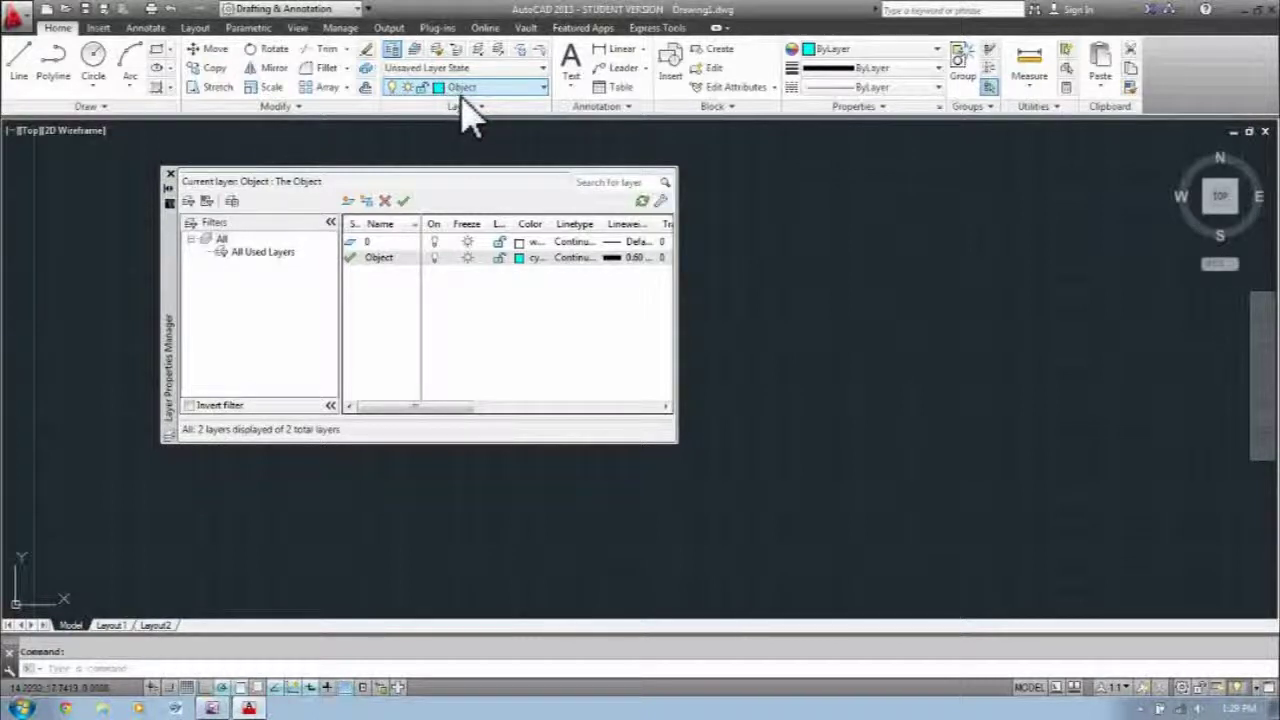
Step: Create a new layer from the Object layer and name it Hidden
double_click(380, 265)
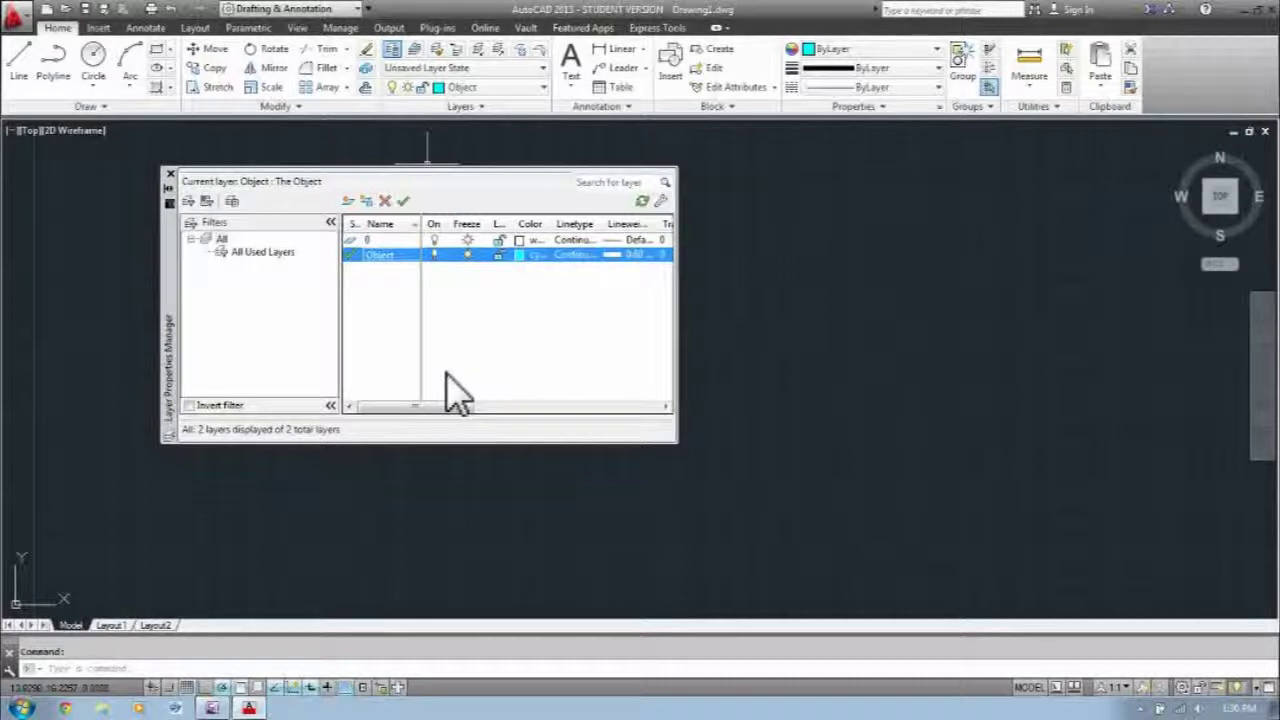
click(348, 201)
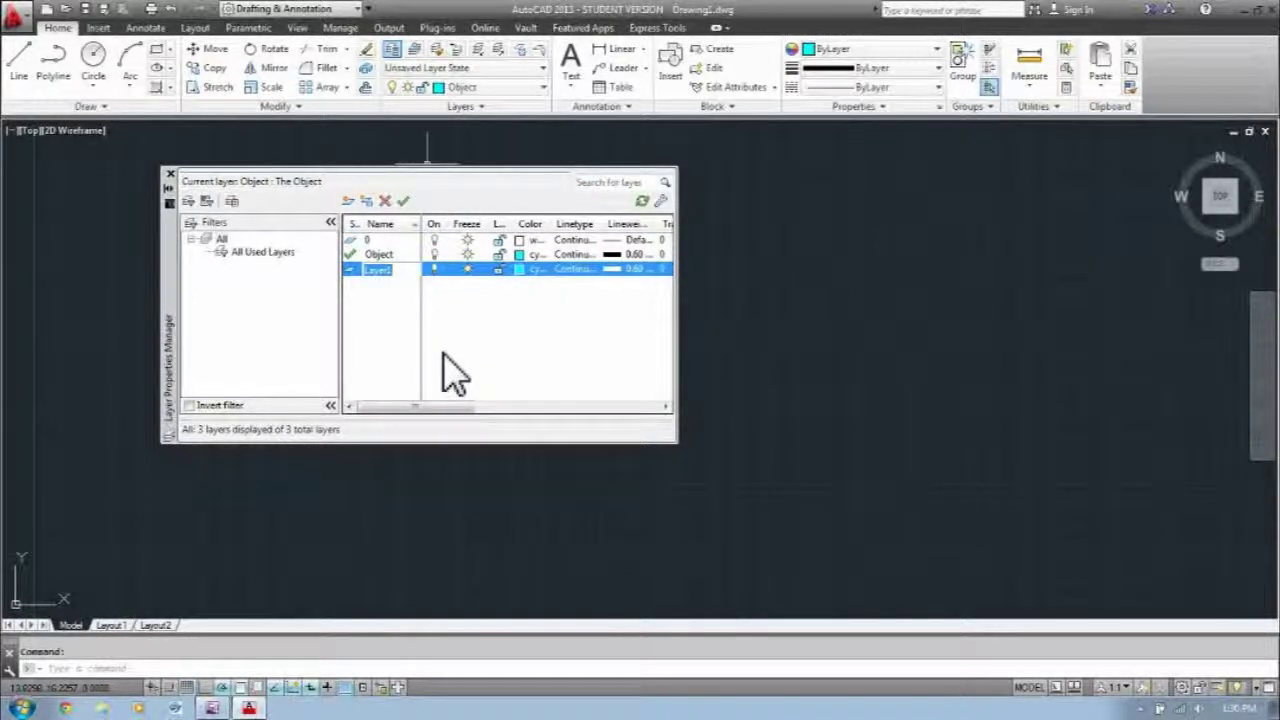
text(Hidden)
key(Return)
Step: Set the Hidden layer's color to red
click(527, 270)
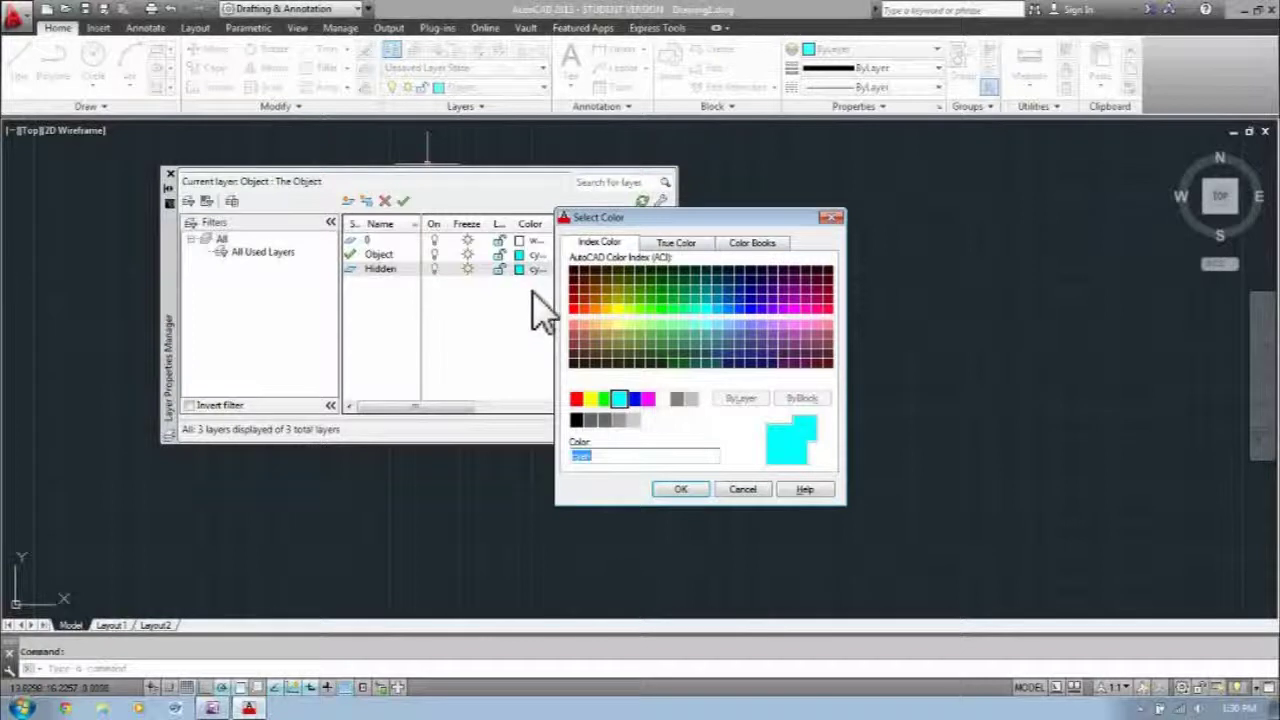
click(576, 399)
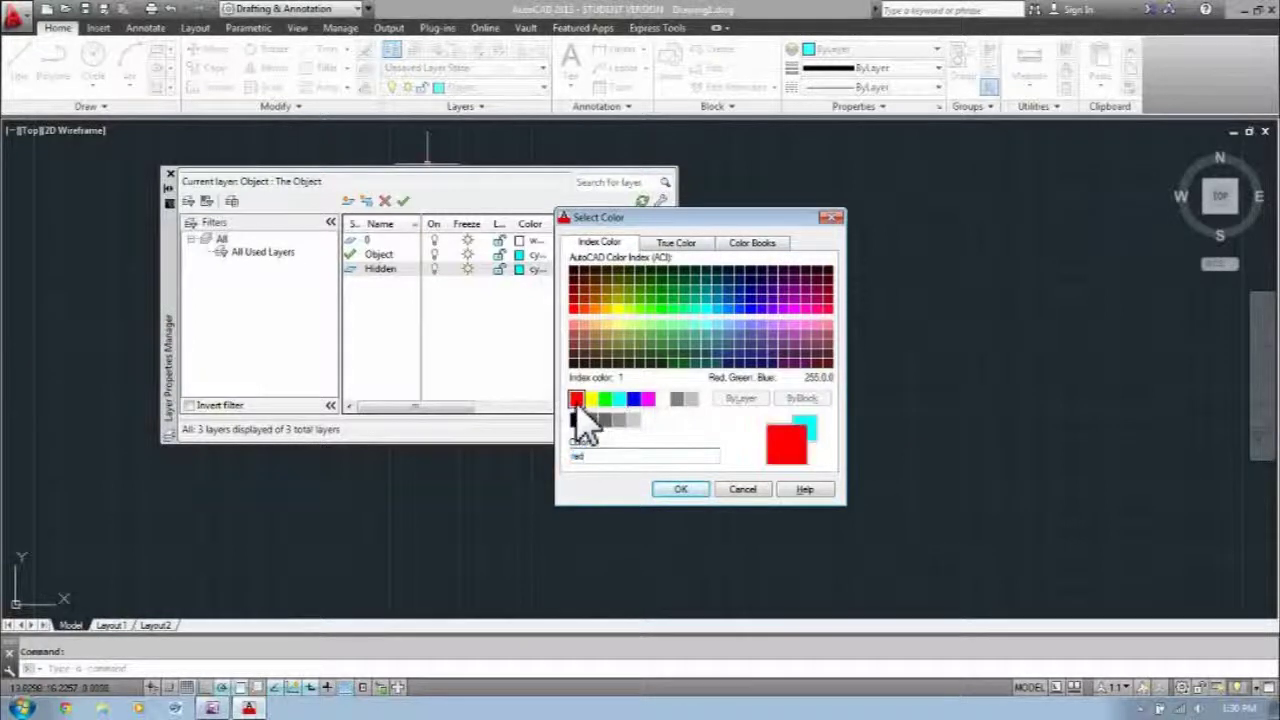
click(681, 489)
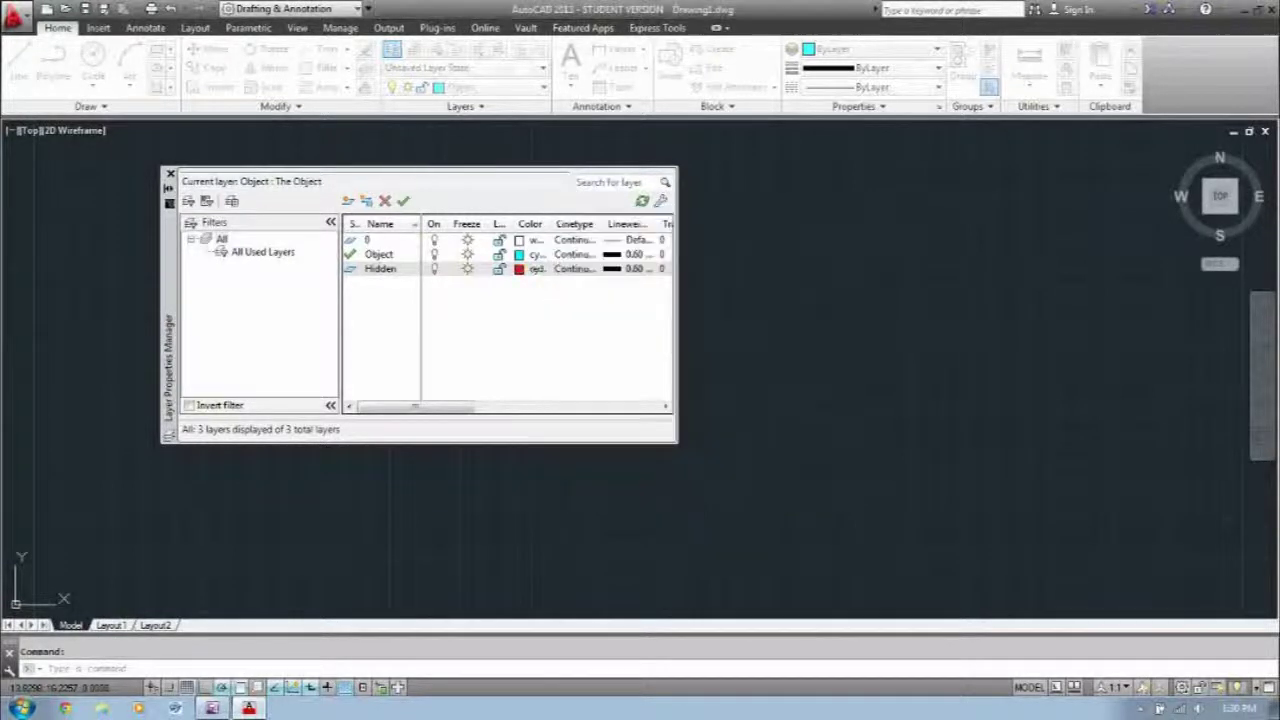
Step: Load the HIDDEN linetype from the available linetypes and assign it to the Hidden layer
click(587, 272)
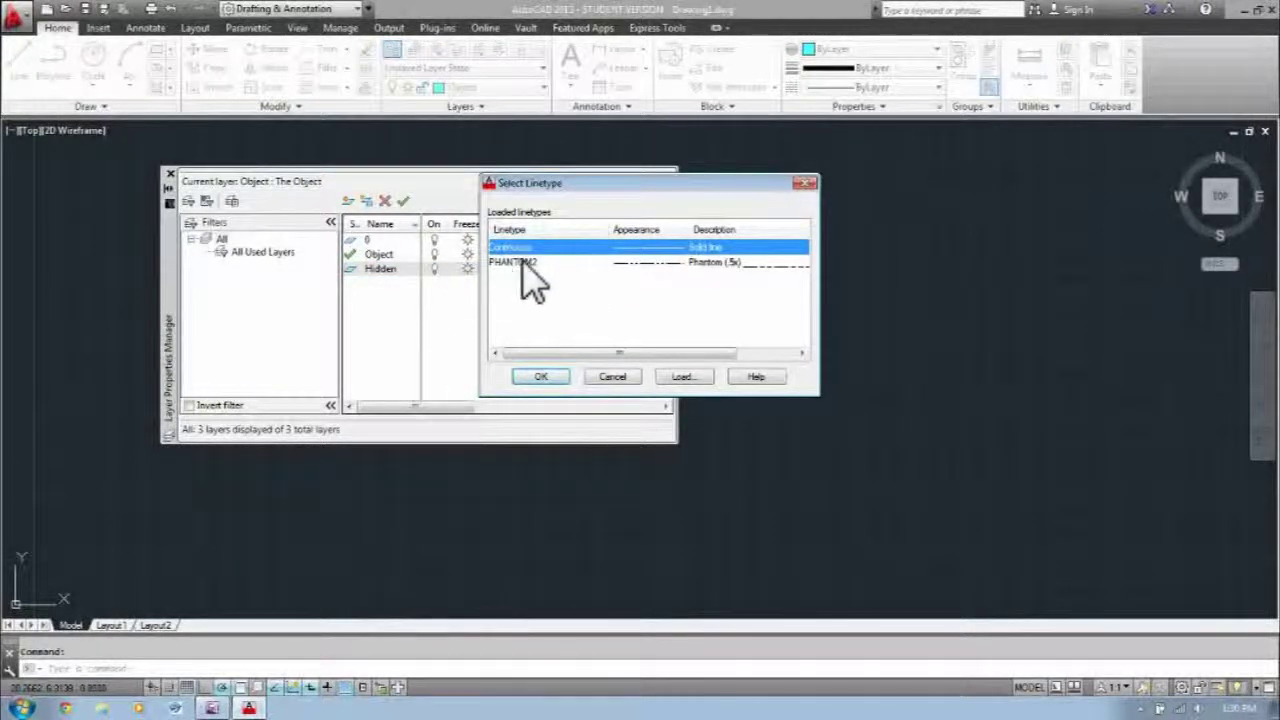
click(681, 378)
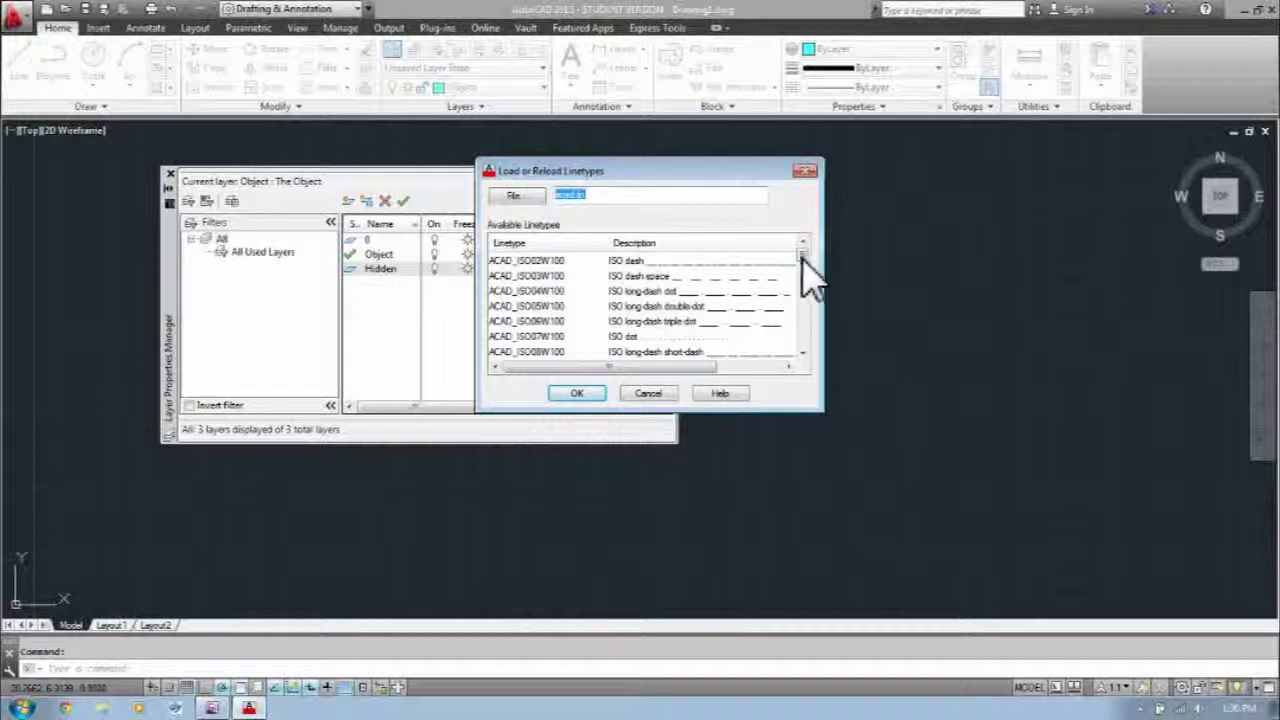
drag(803, 257, 806, 270)
click(802, 352)
click(802, 352)
click(803, 352)
click(803, 352)
click(803, 352)
click(803, 352)
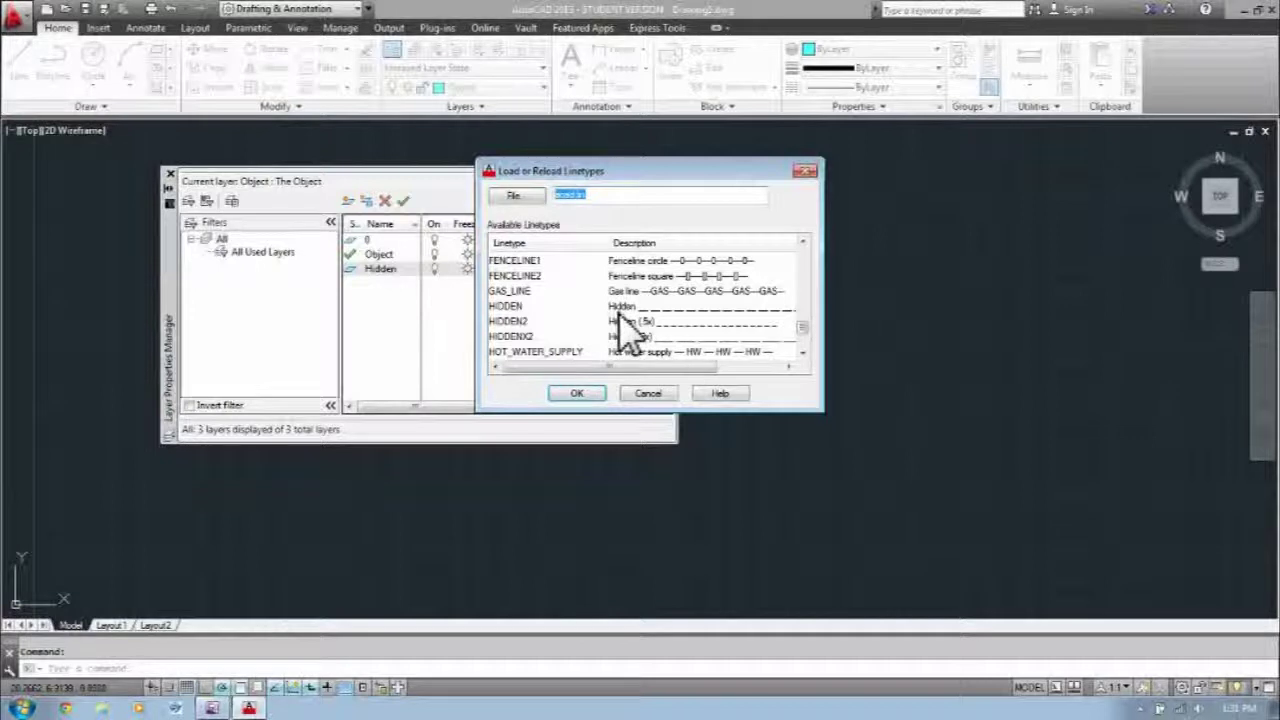
click(575, 306)
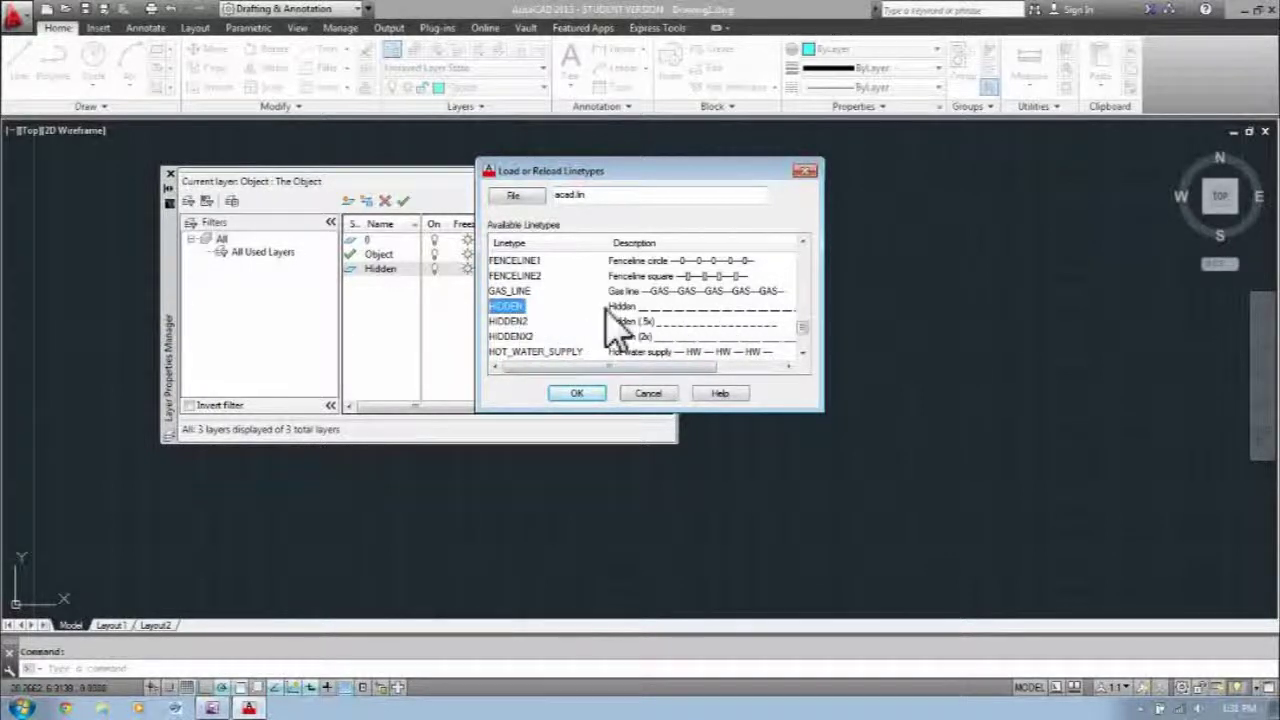
click(569, 391)
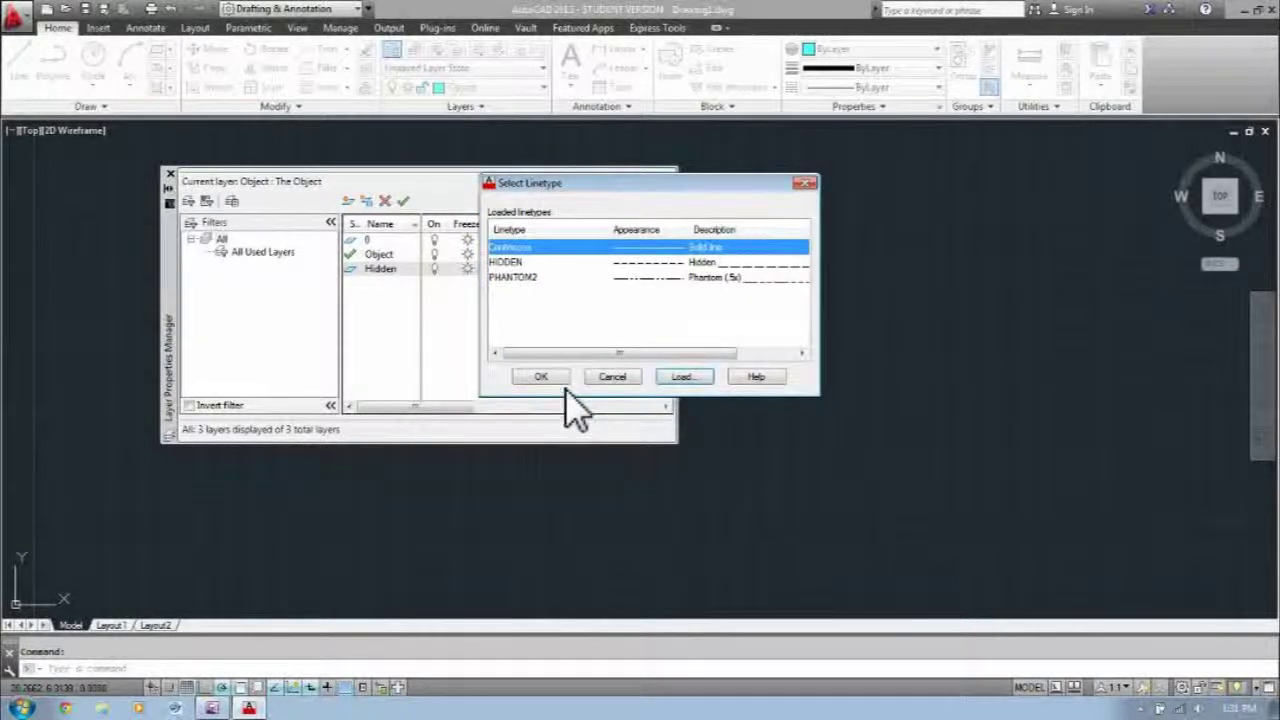
click(515, 264)
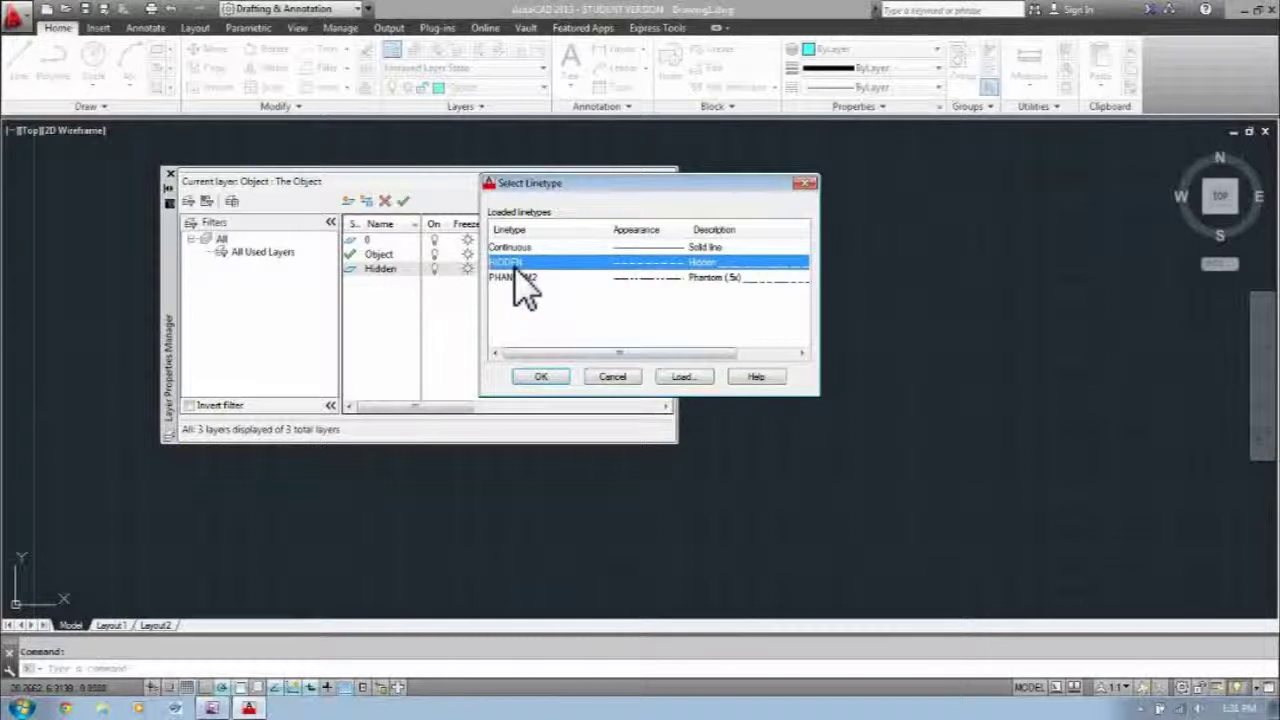
click(541, 376)
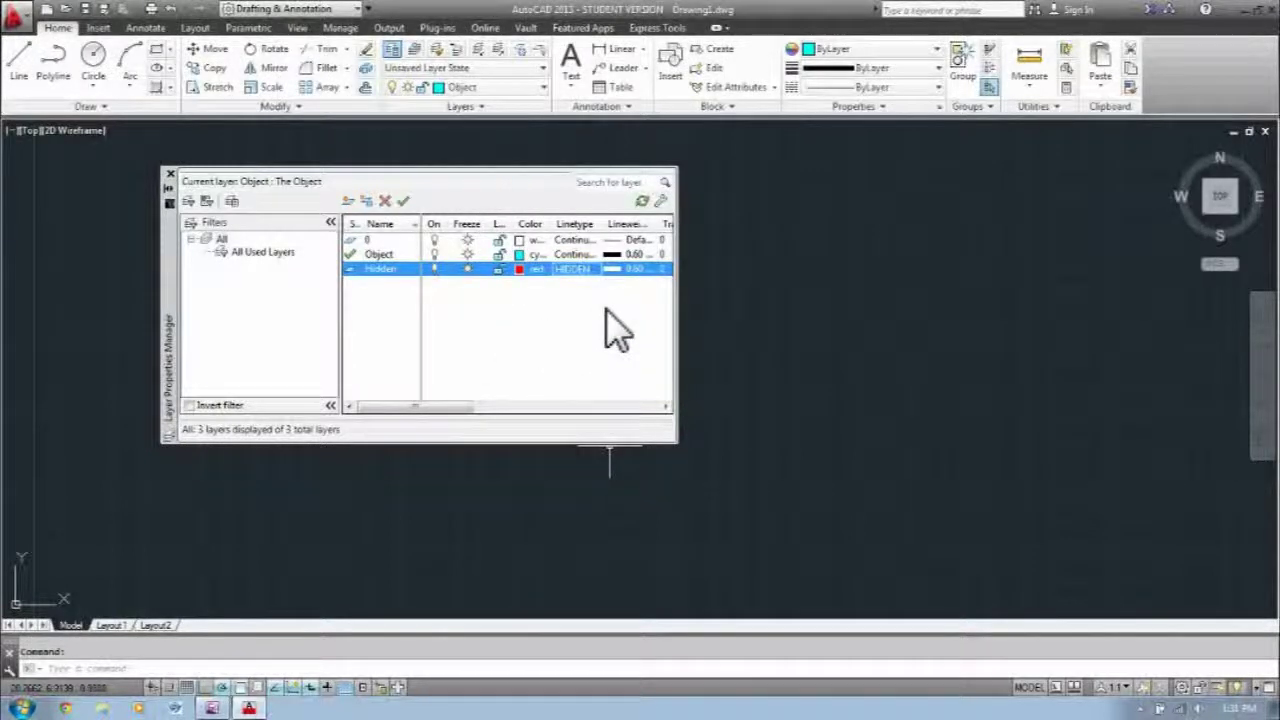
Step: Set the Hidden layer's lineweight to 0.30 mm
click(614, 270)
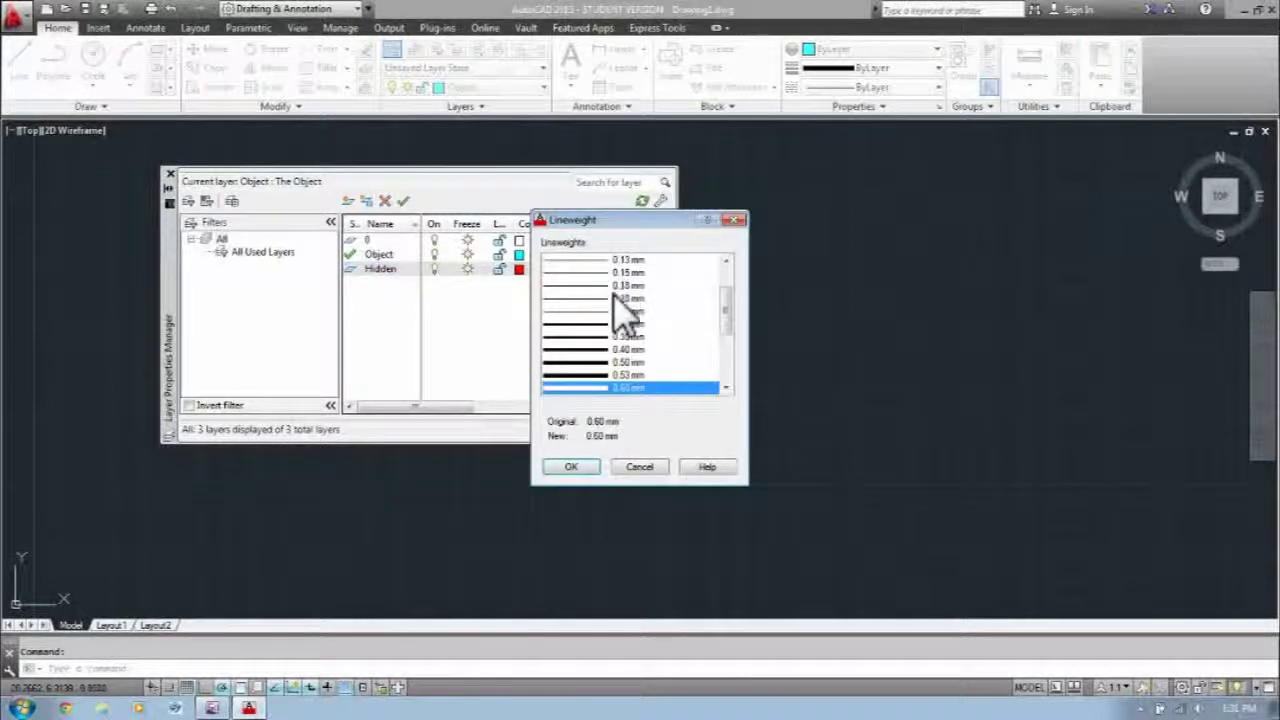
click(625, 324)
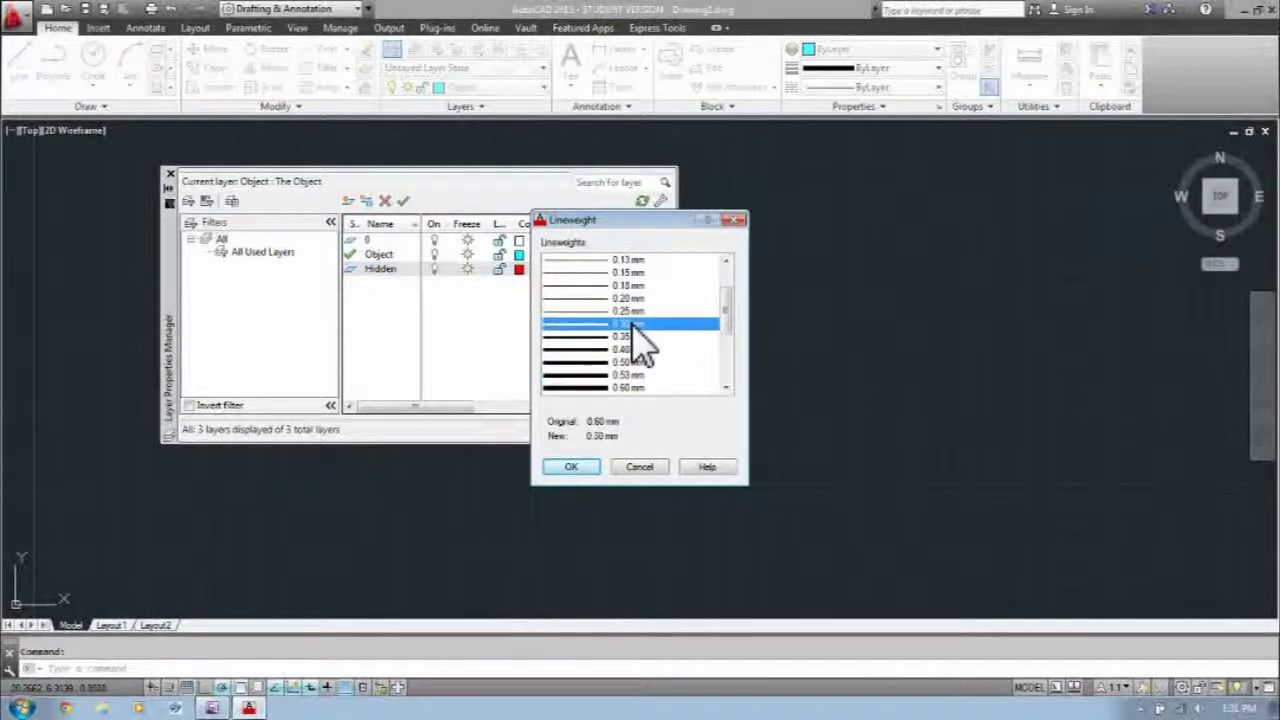
click(589, 474)
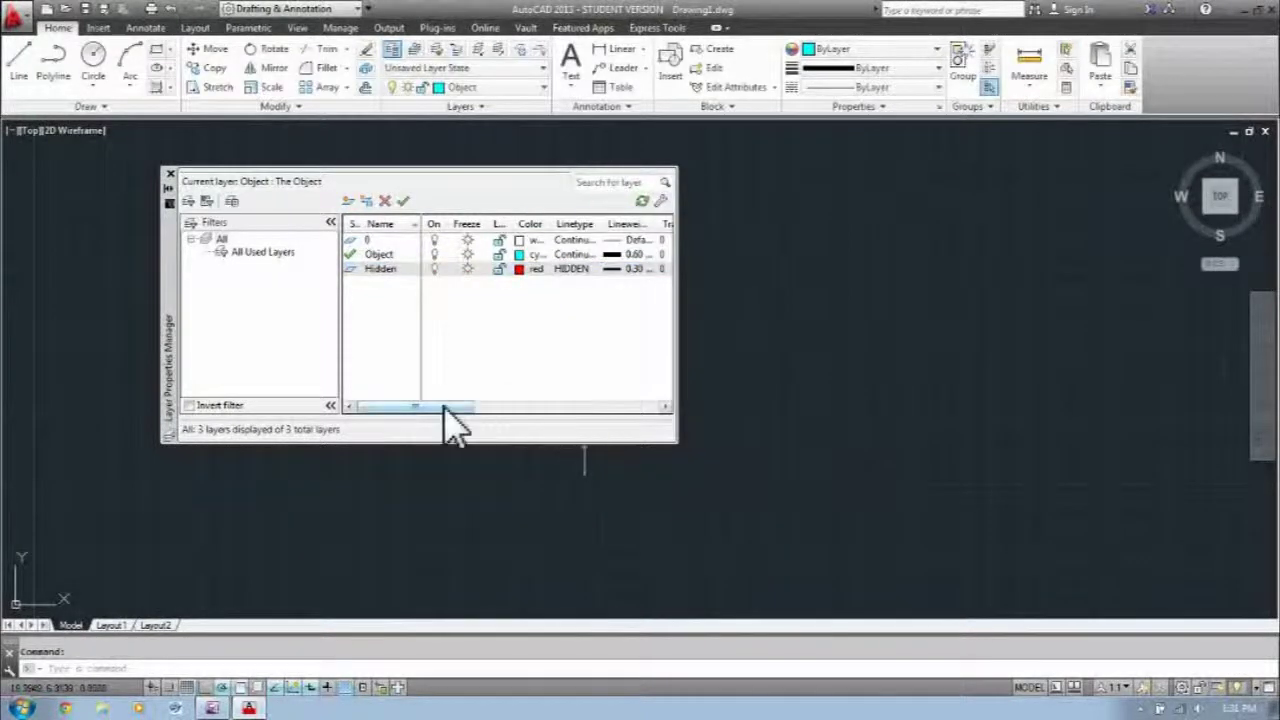
Step: Change the Hidden layer's description to "The Hidden Object"
drag(441, 408, 581, 412)
click(634, 269)
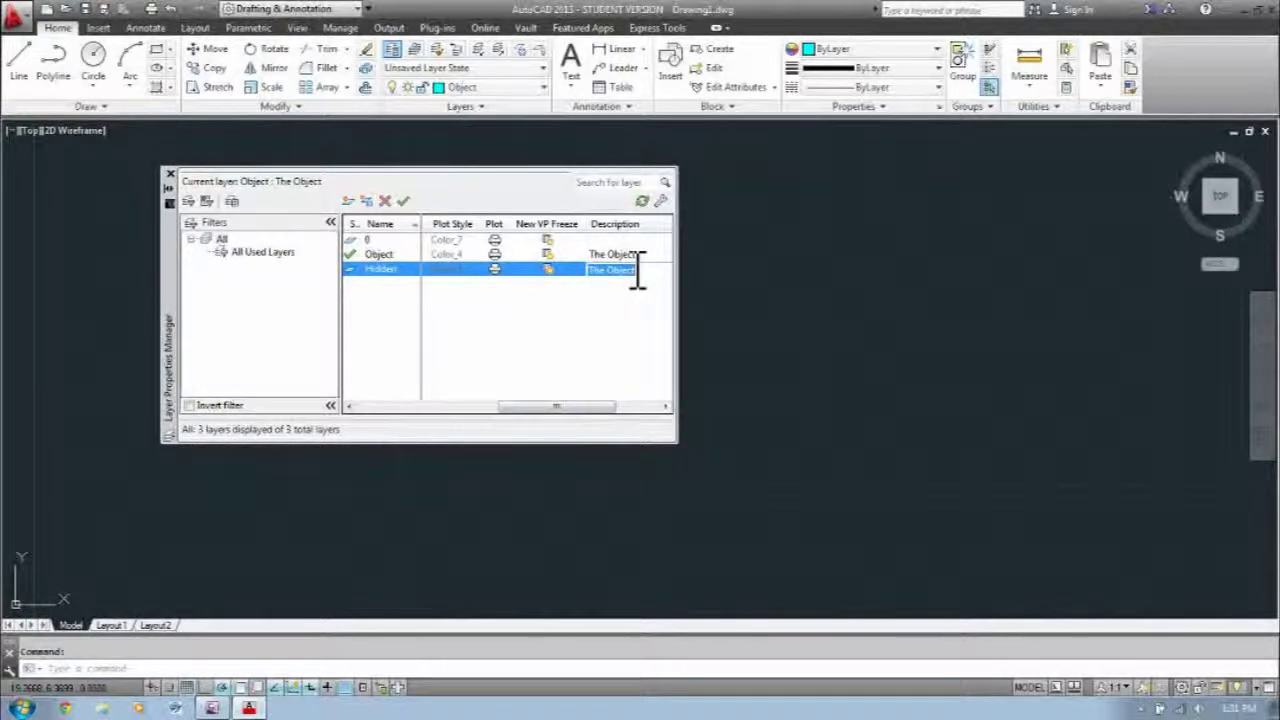
click(612, 270)
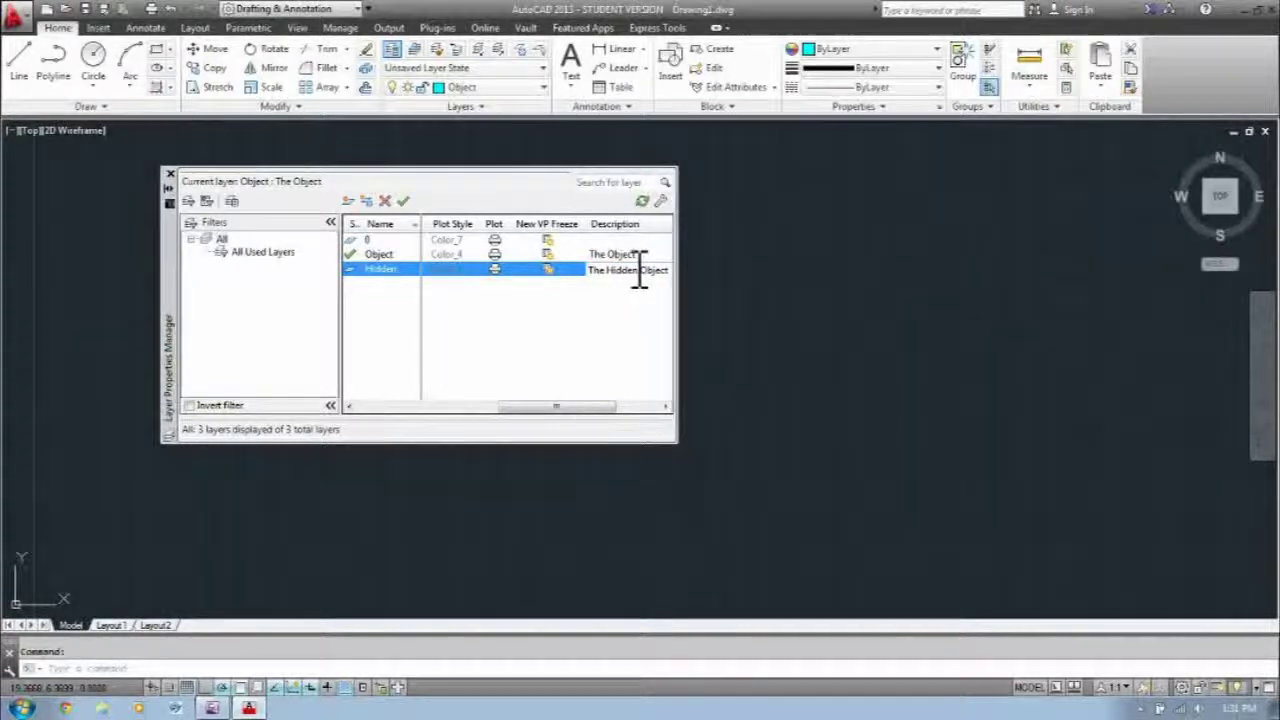
key(Return)
Step: Create another new layer based on the Hidden layer and name it Center
drag(526, 406, 322, 407)
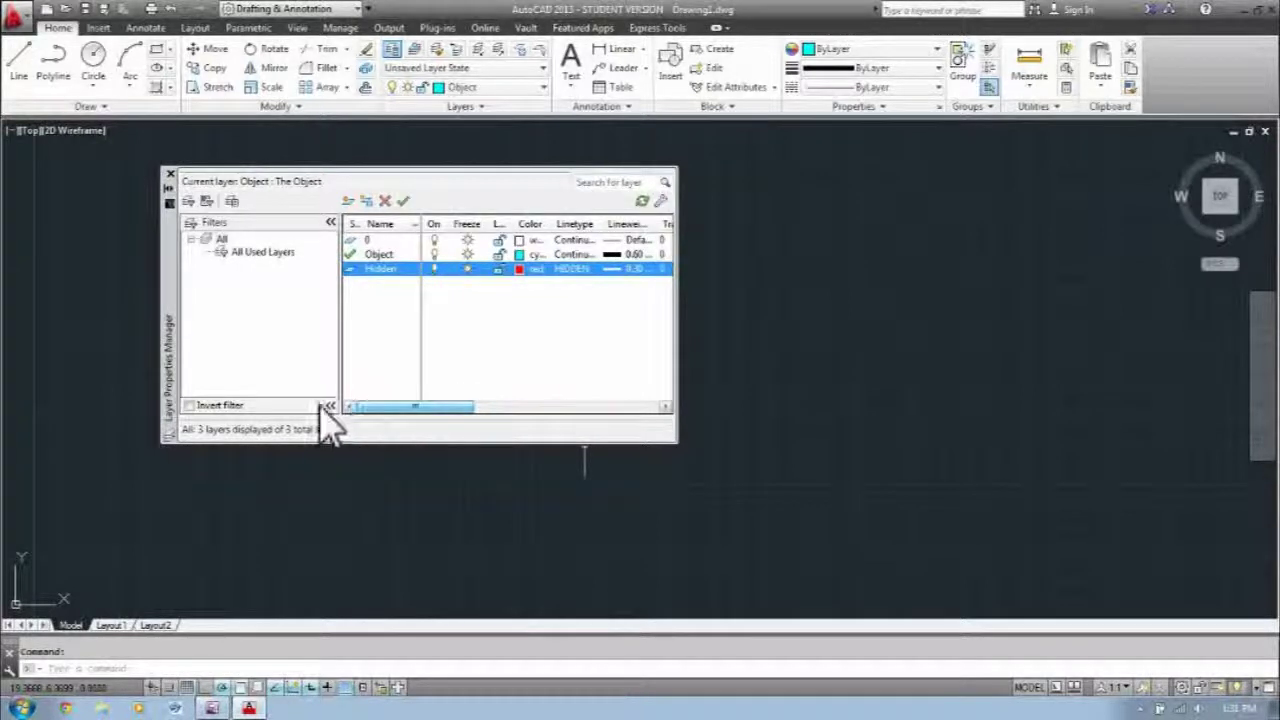
click(348, 202)
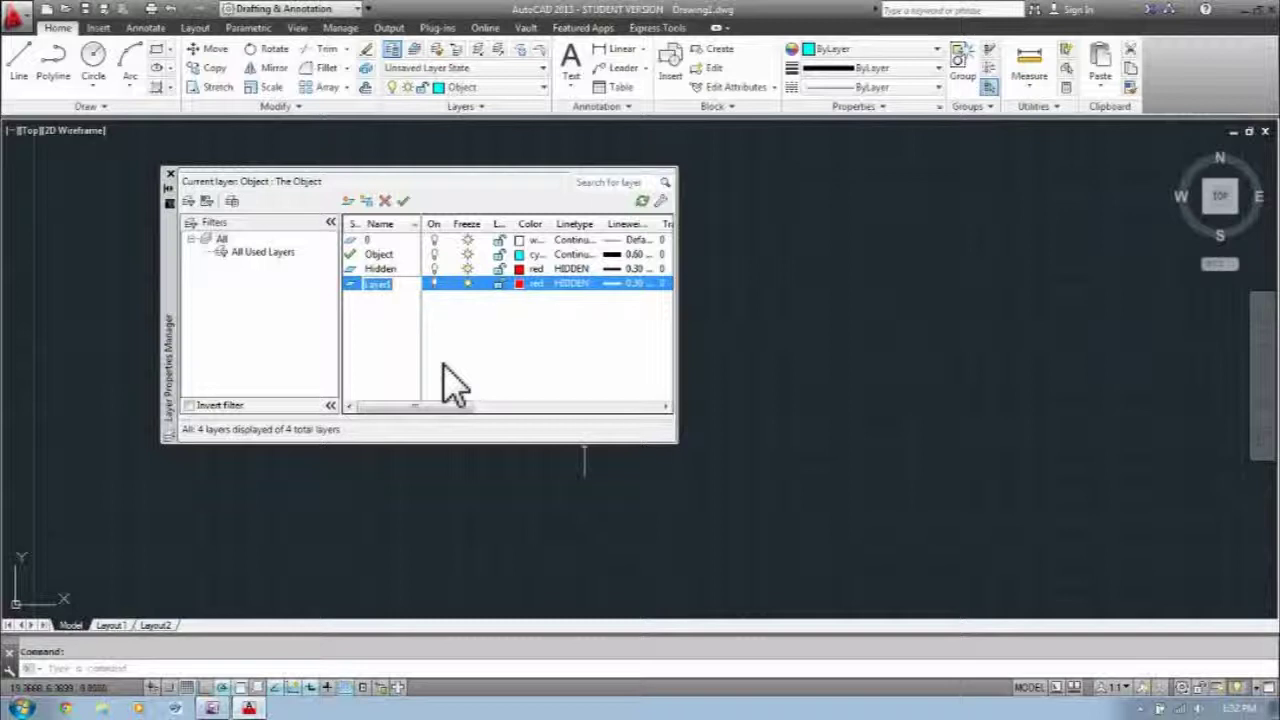
text(C)
key(Return)
key(BackSpace)
key(BackSpace)
key(BackSpace)
key(BackSpace)
Step: Set the Center layer's color to green
click(528, 284)
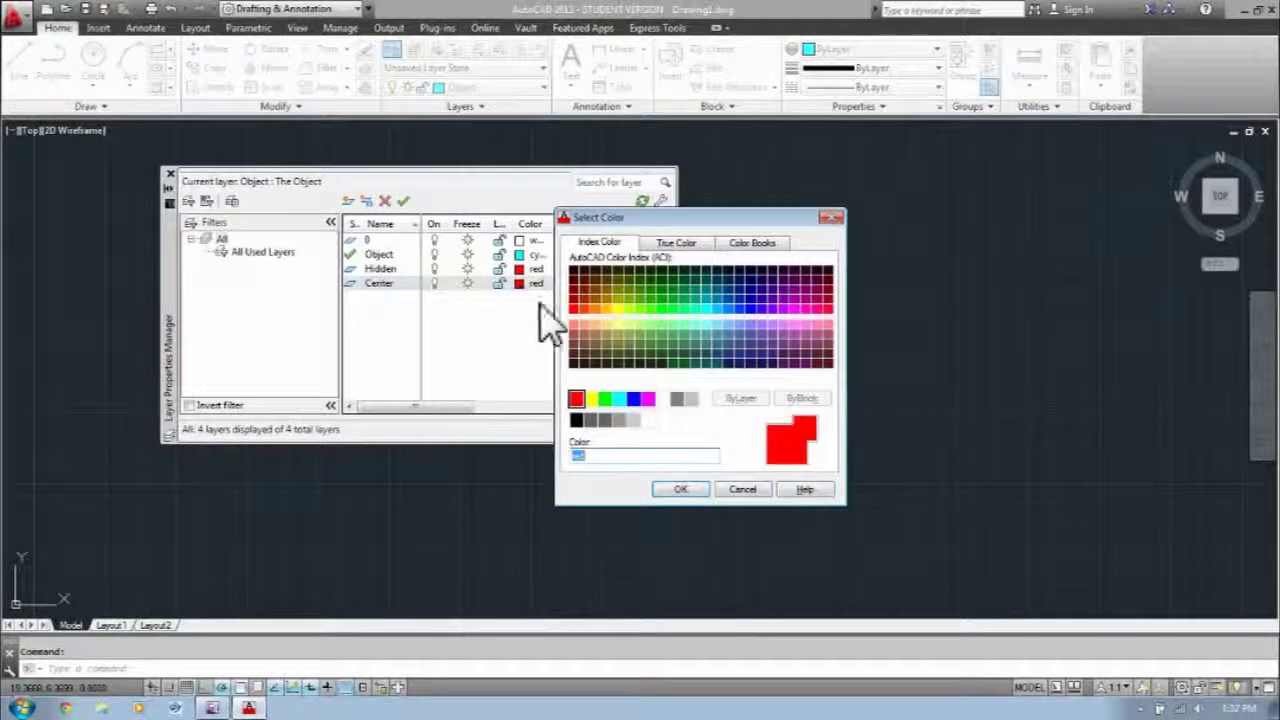
click(604, 399)
click(681, 489)
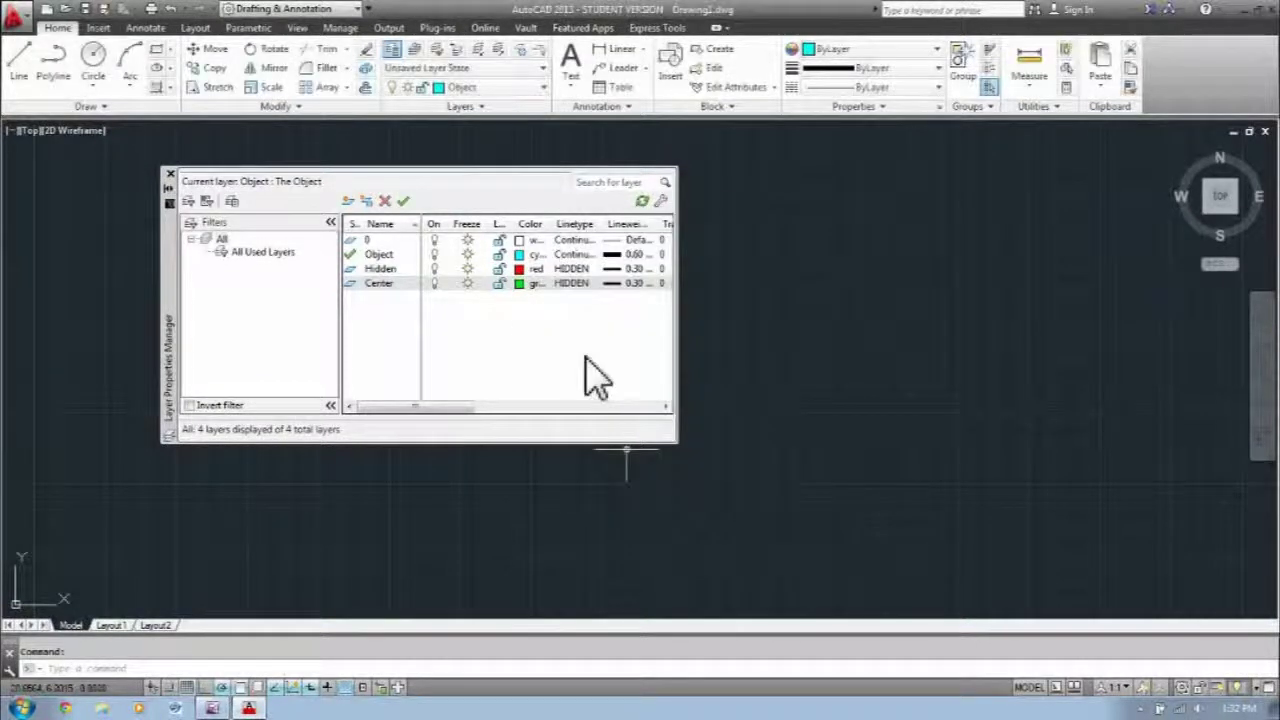
Step: Load the CENTER linetype from the available linetypes and assign it to the Center layer
click(573, 285)
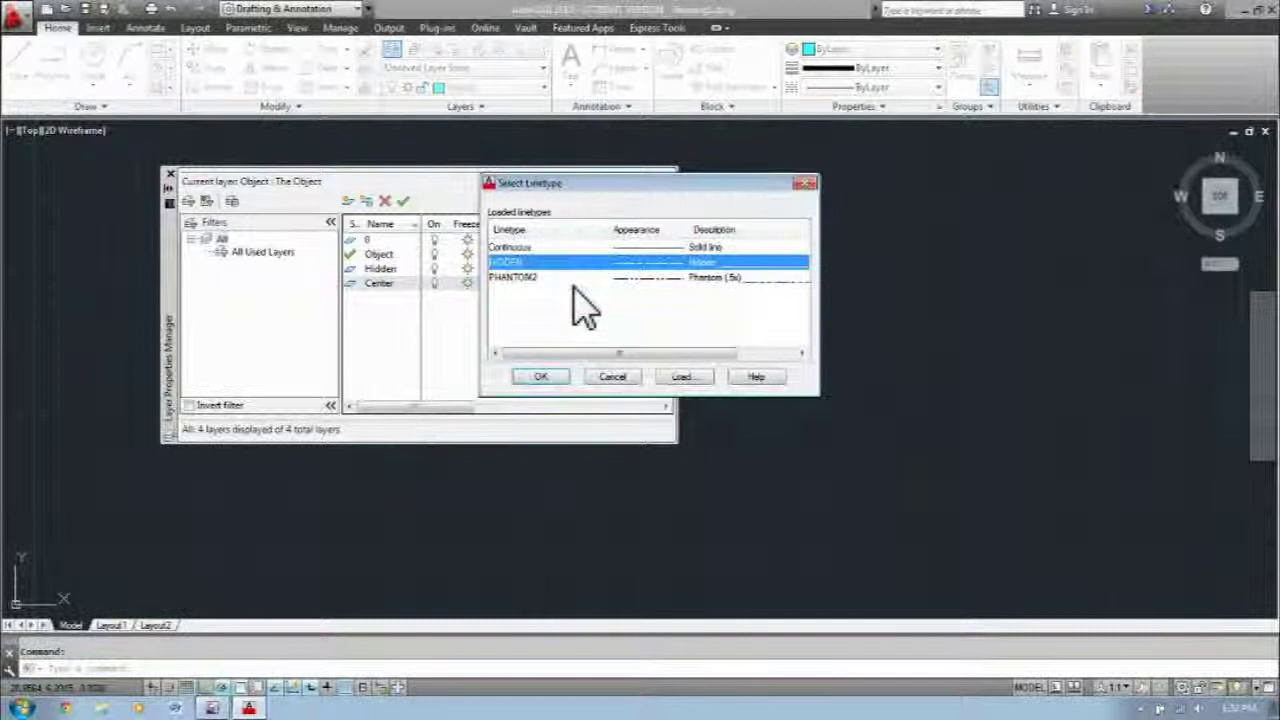
click(684, 377)
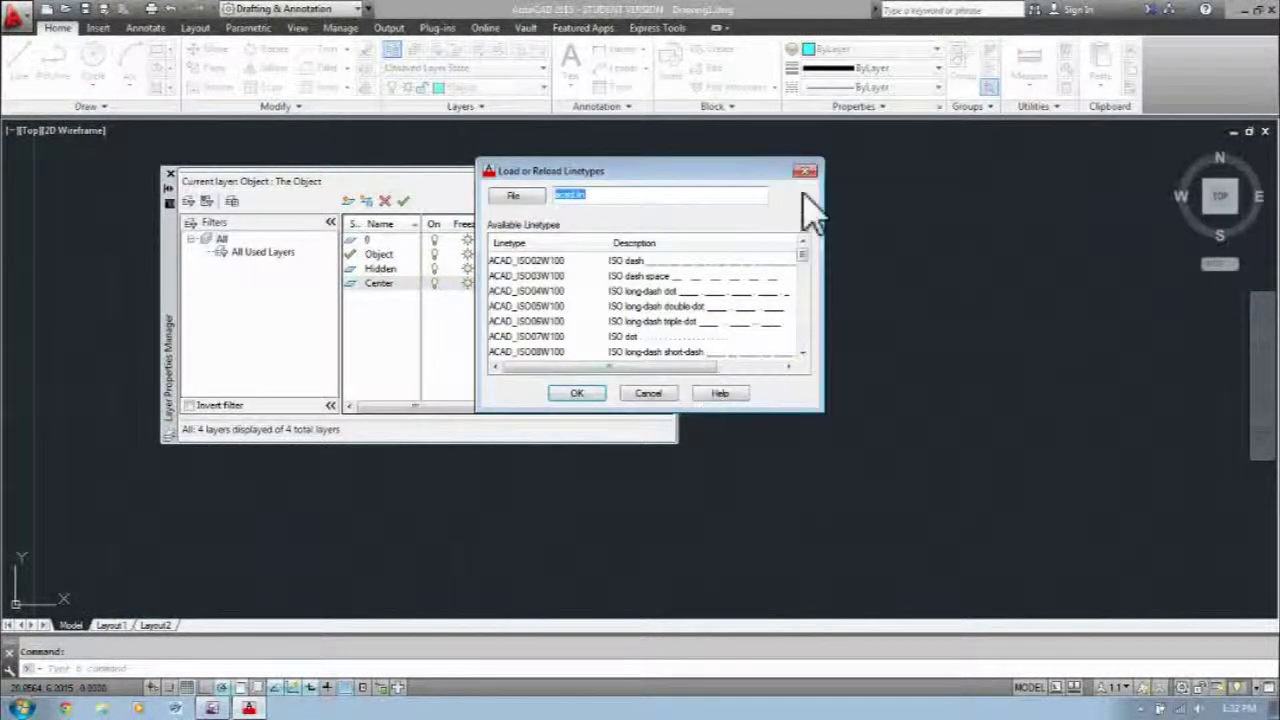
drag(803, 255, 806, 286)
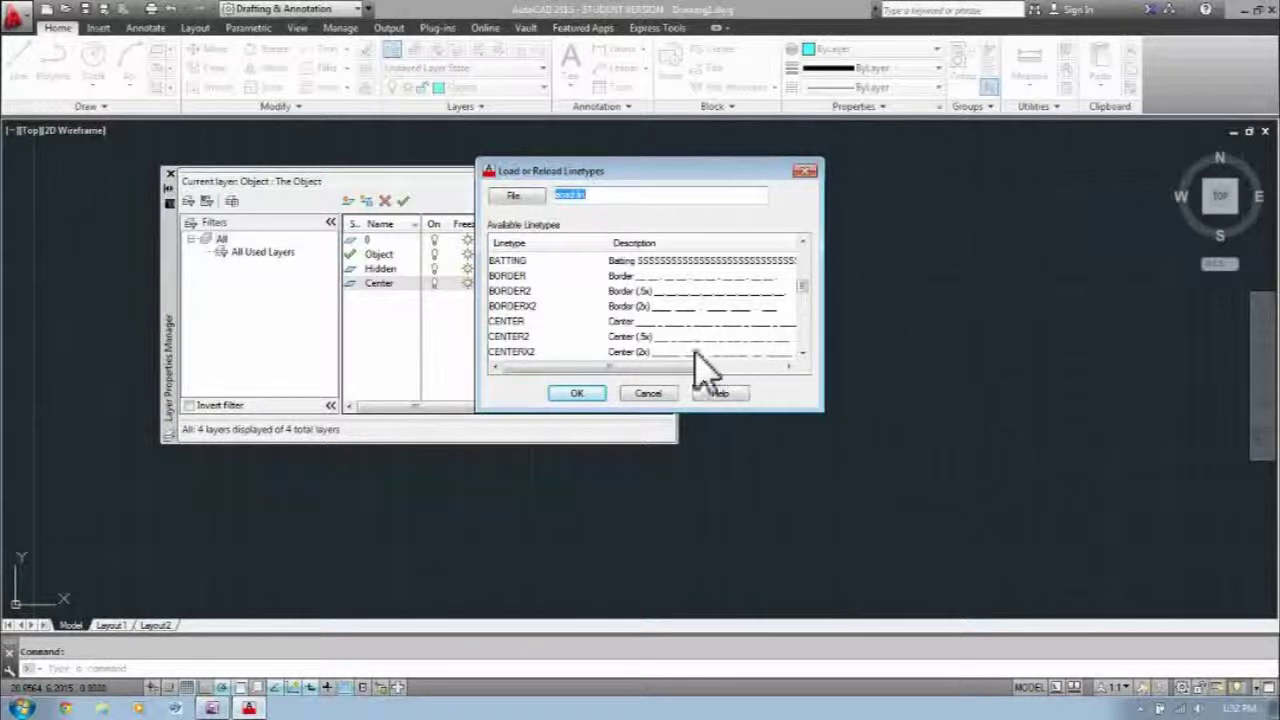
click(627, 322)
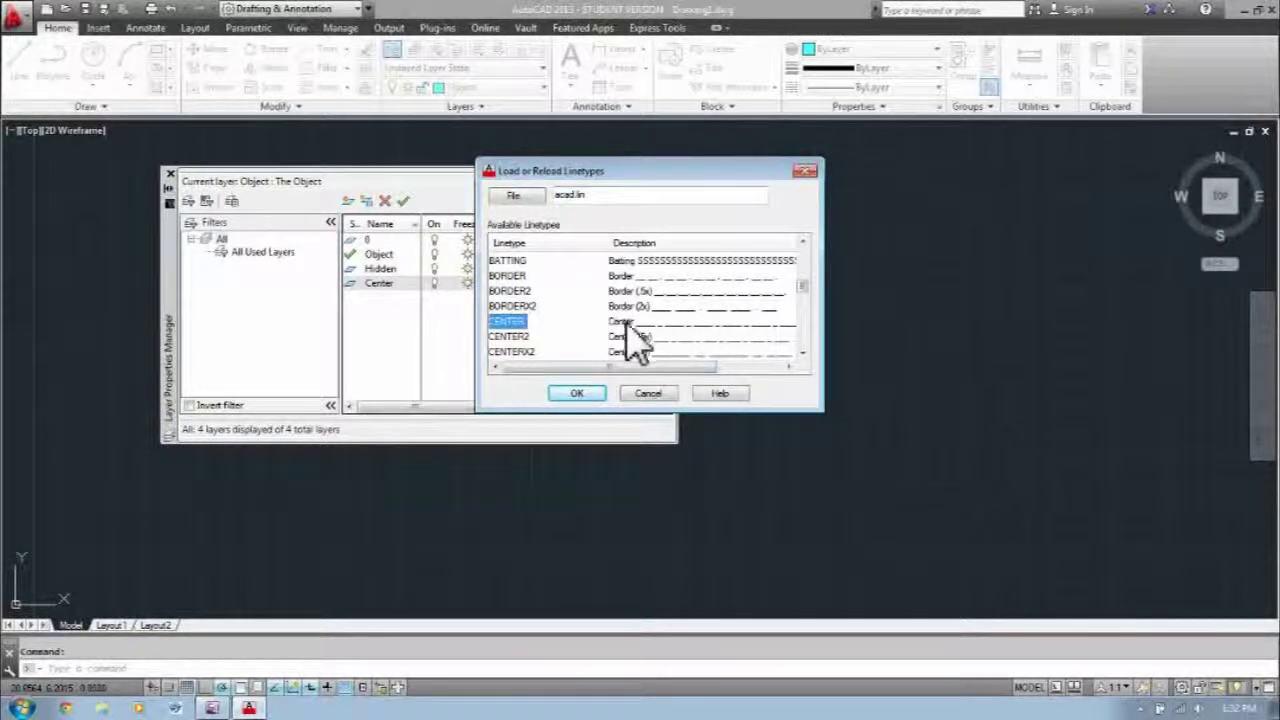
click(578, 394)
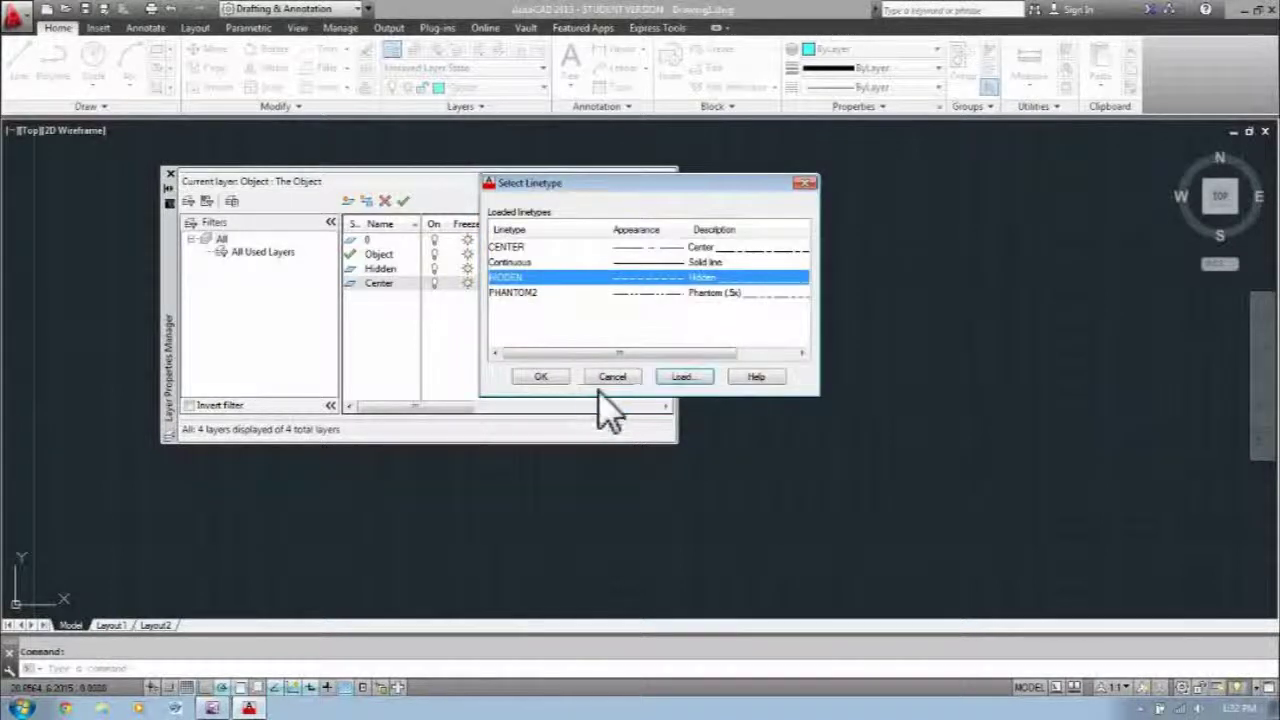
click(530, 248)
click(541, 377)
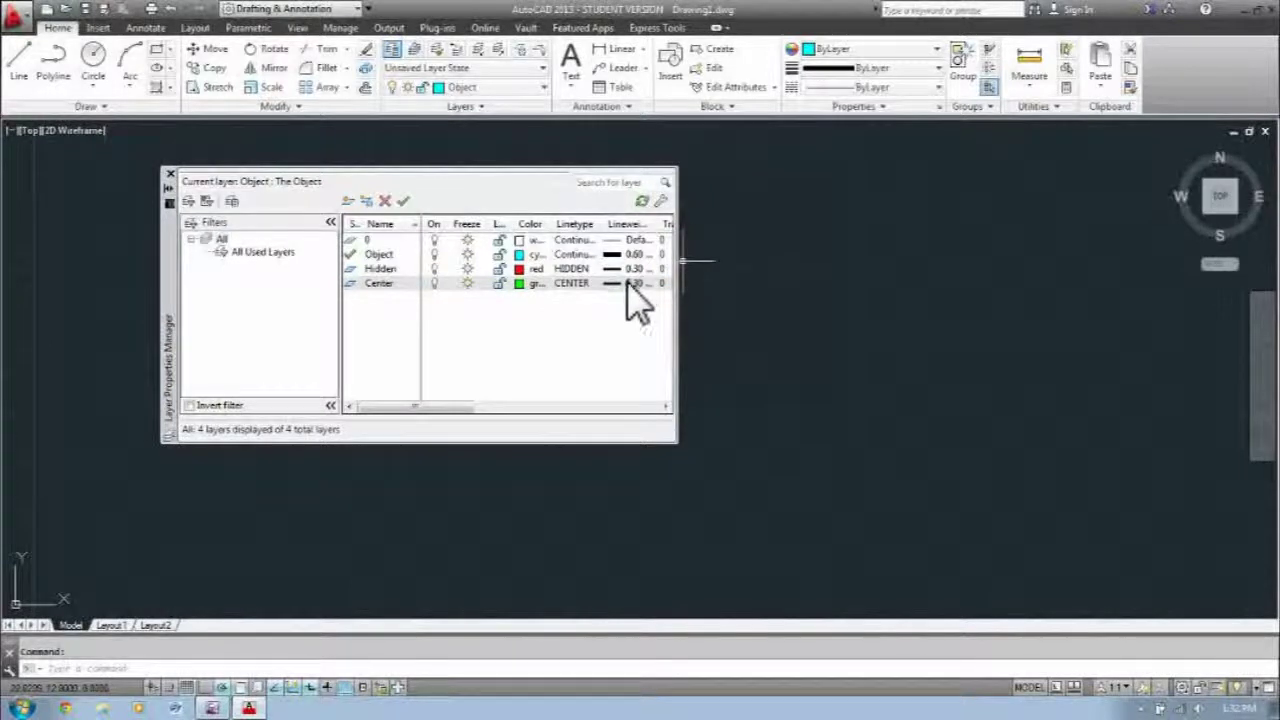
Step: Clear the description inherited by the Center layer so that its field is empty
drag(447, 404, 600, 405)
click(571, 287)
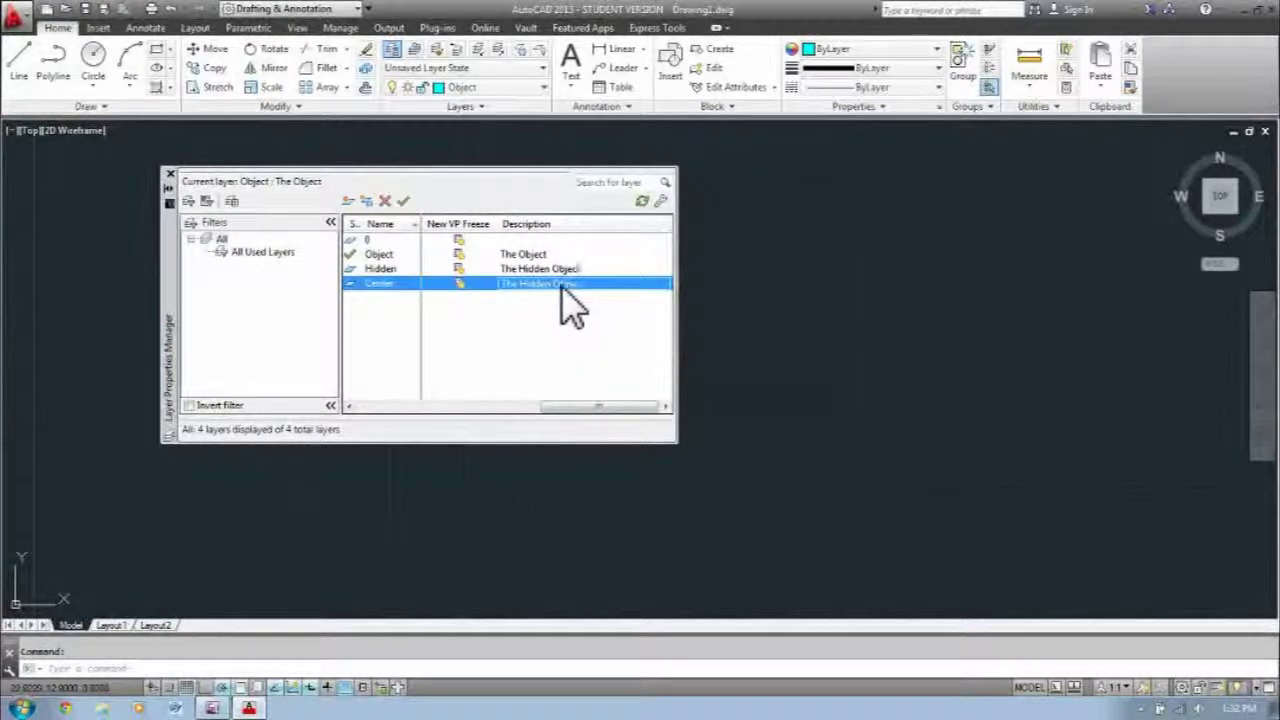
click(556, 285)
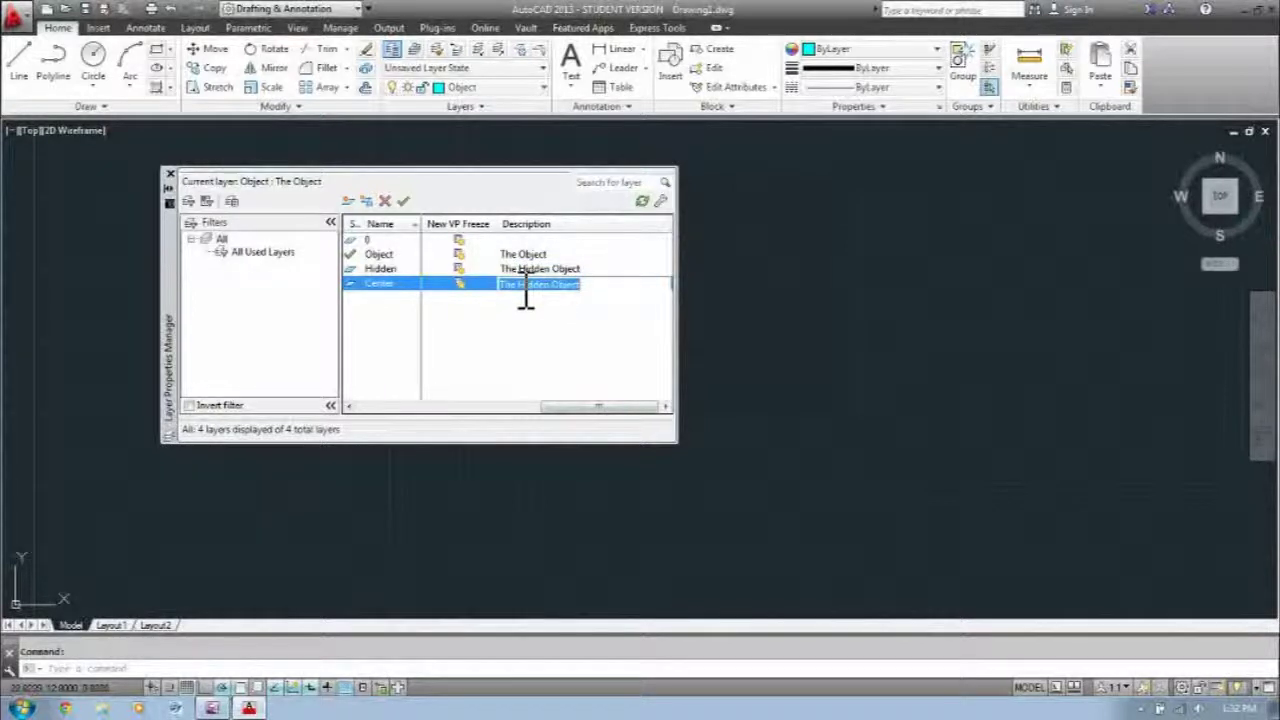
key(Delete)
key(Return)
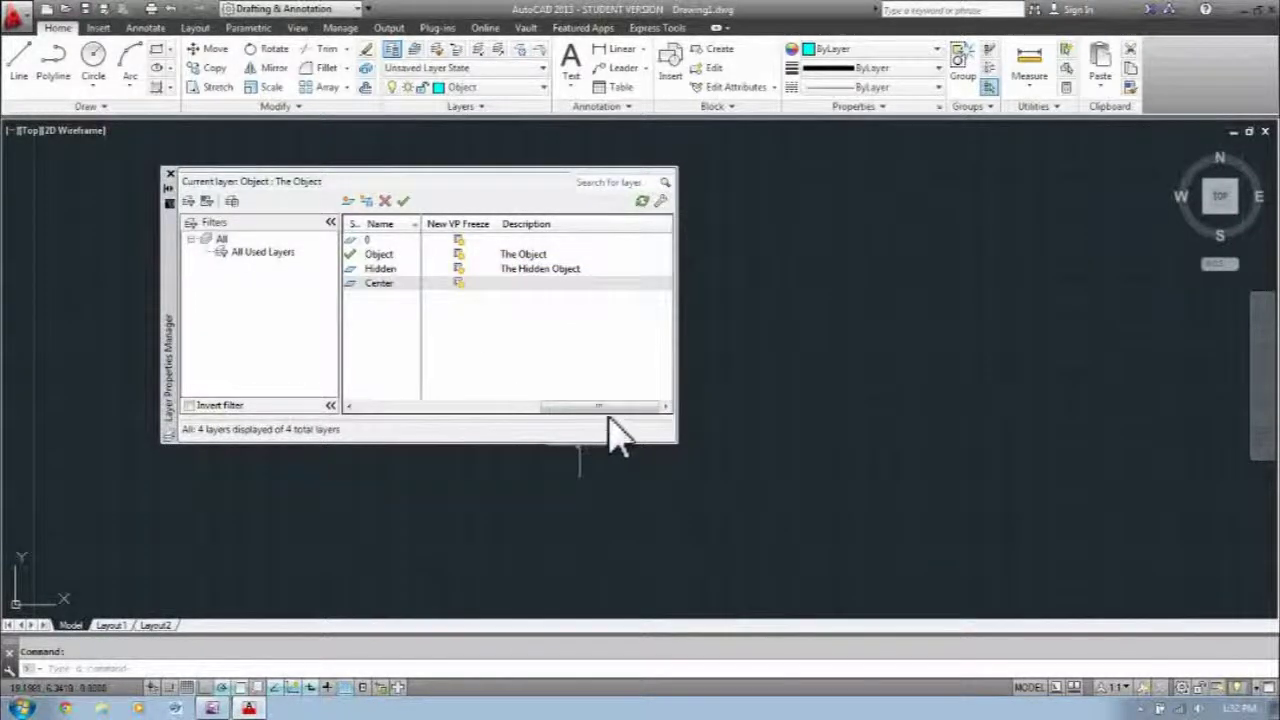
Step: Create a new layer based on the Center layer and name it Construction
click(400, 408)
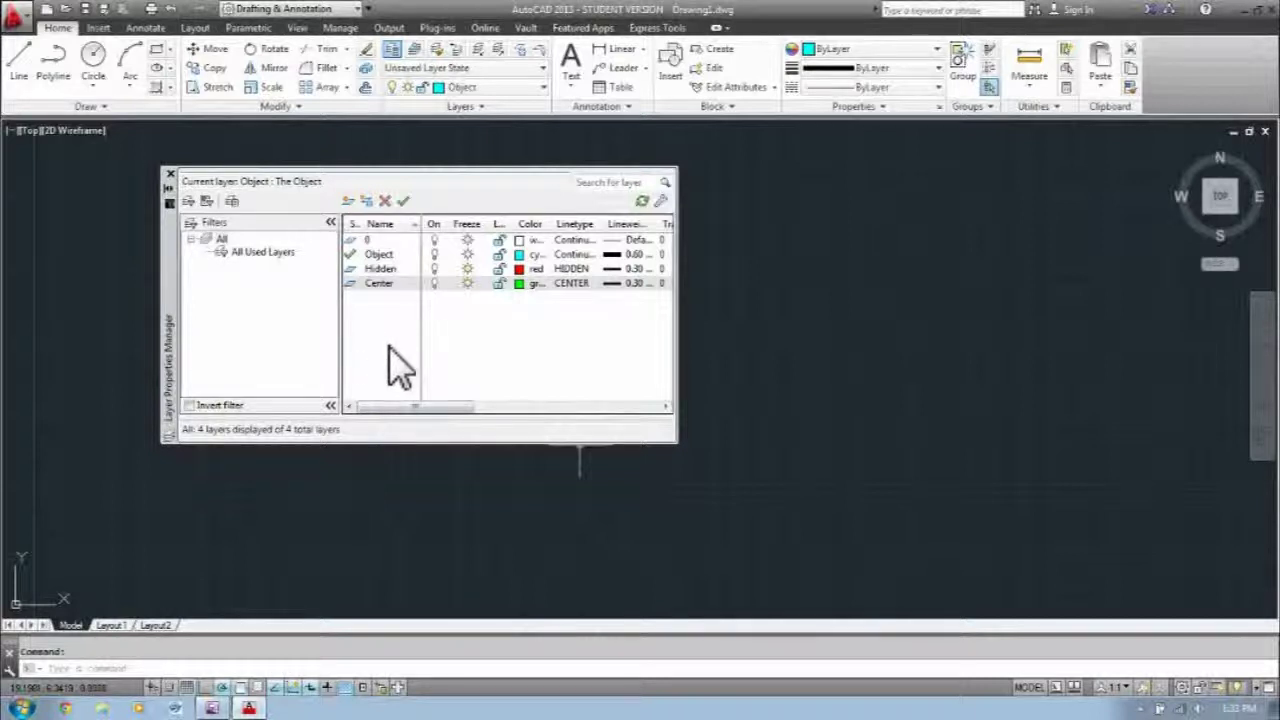
click(348, 201)
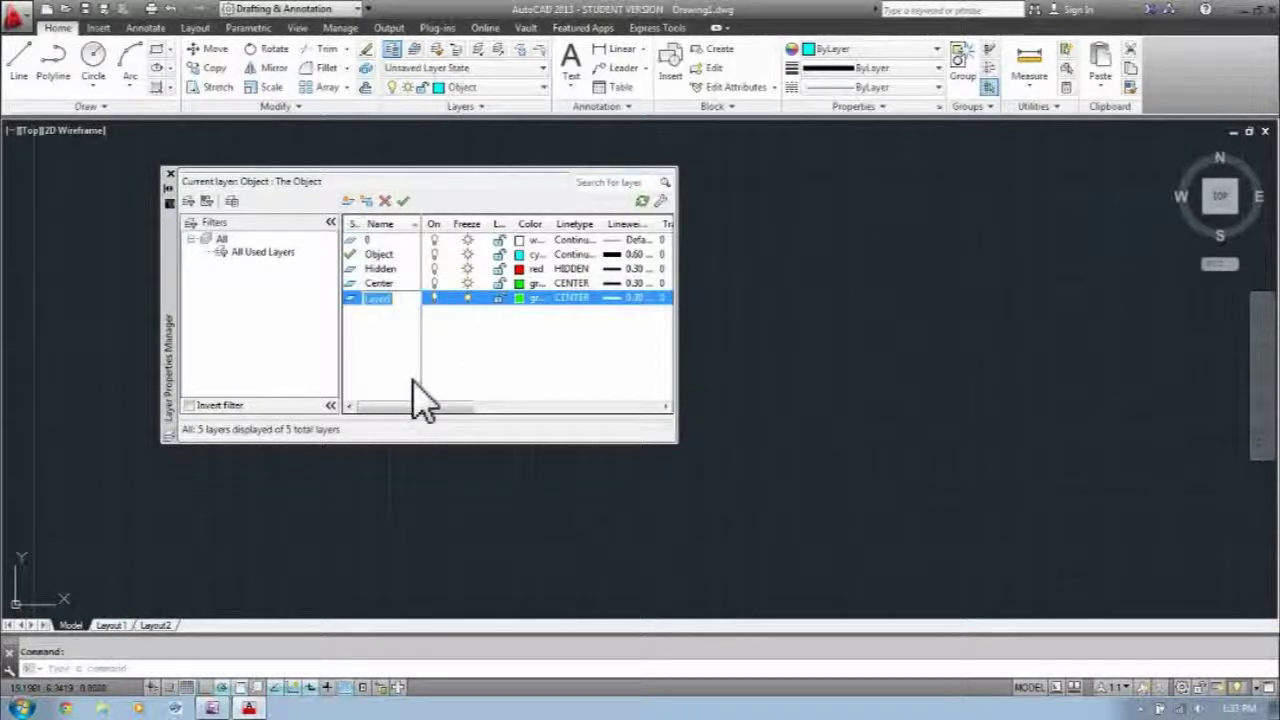
text(ction)
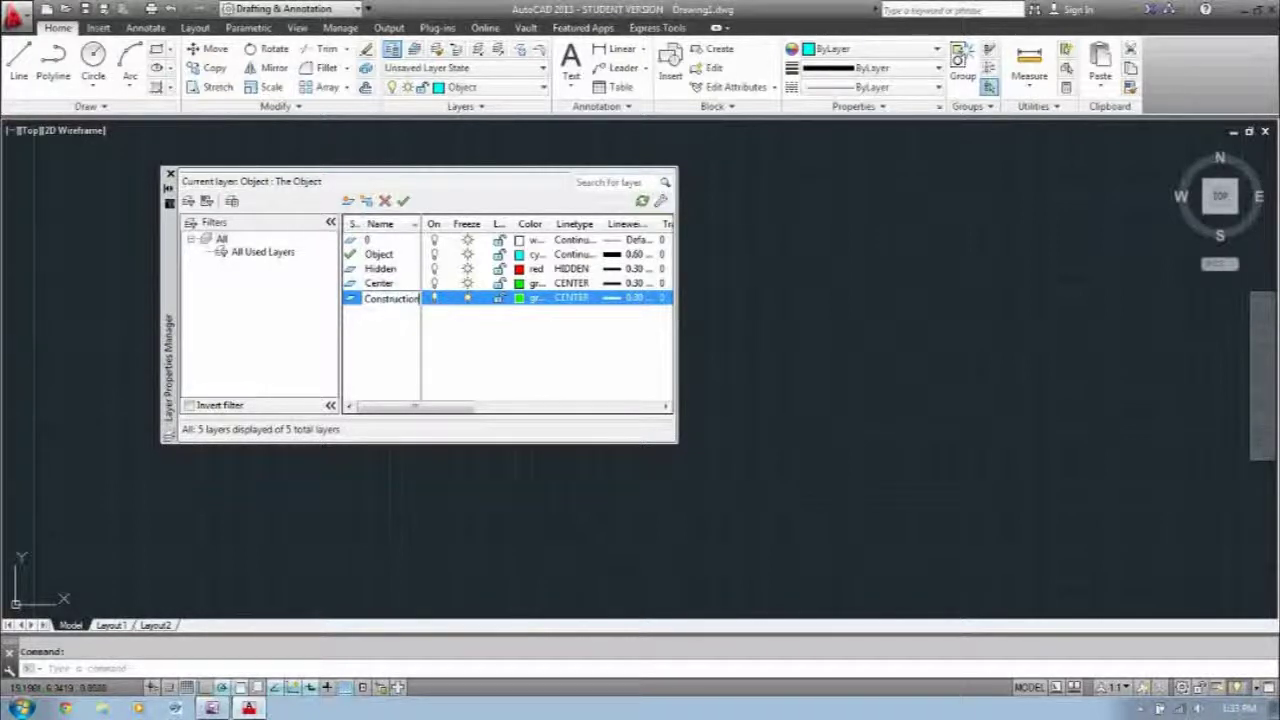
key(Return)
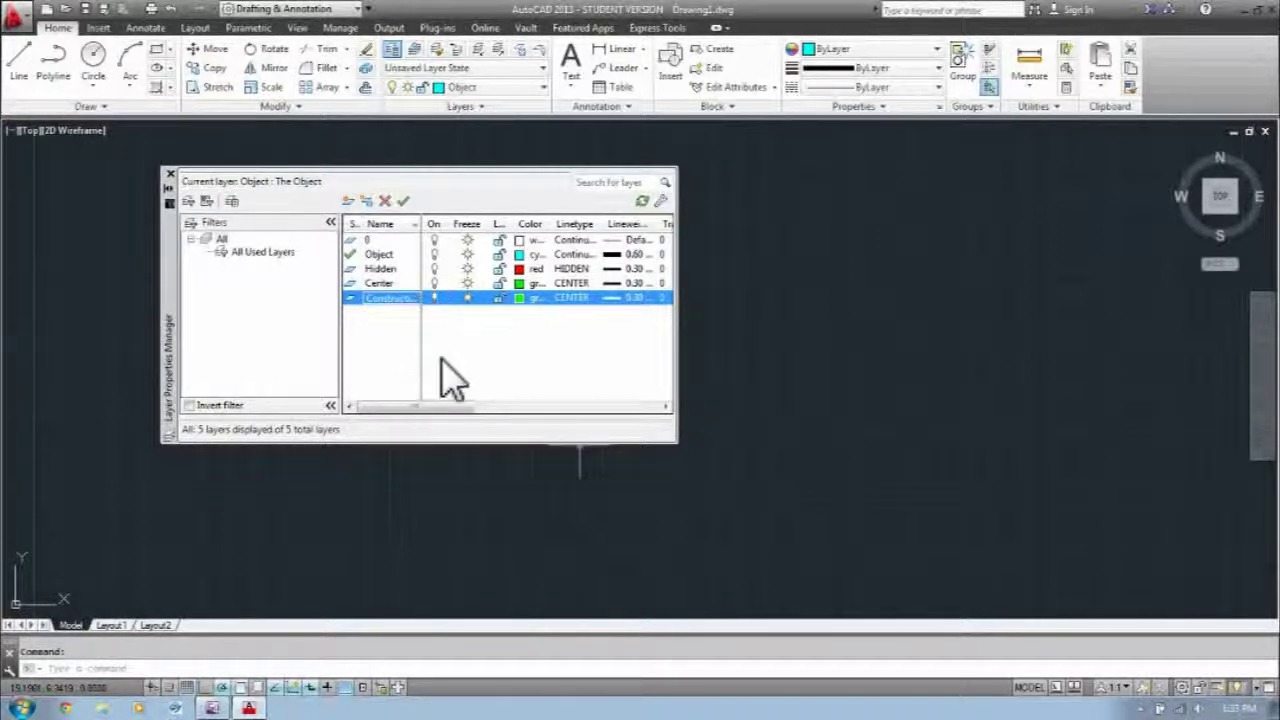
Step: Set the Construction layer's color to yellow and its linetype to Continuous
click(530, 298)
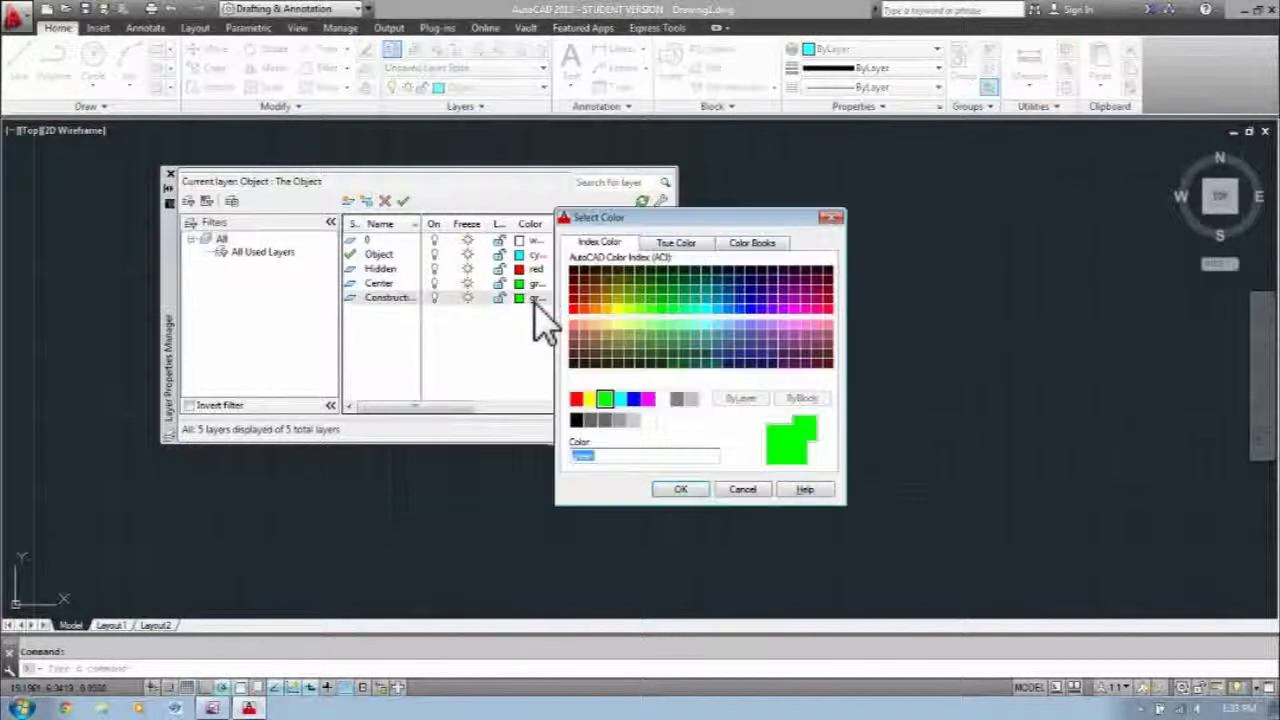
click(589, 399)
click(681, 489)
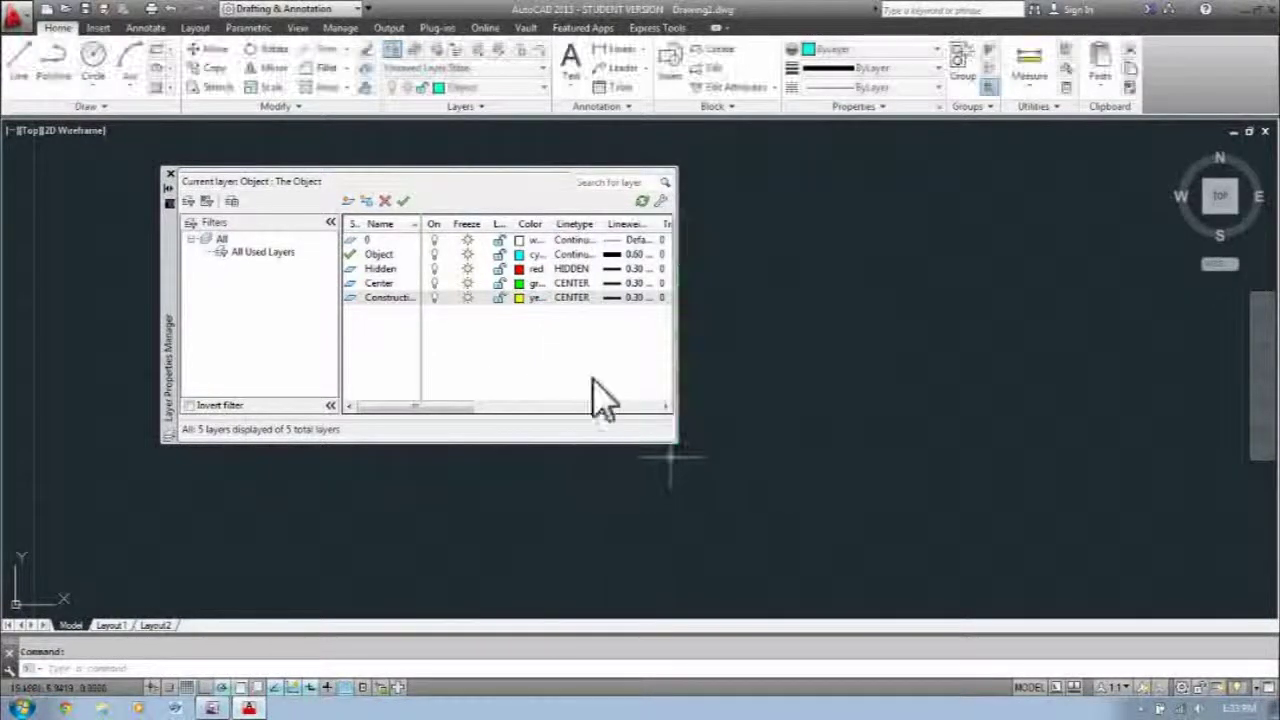
click(576, 298)
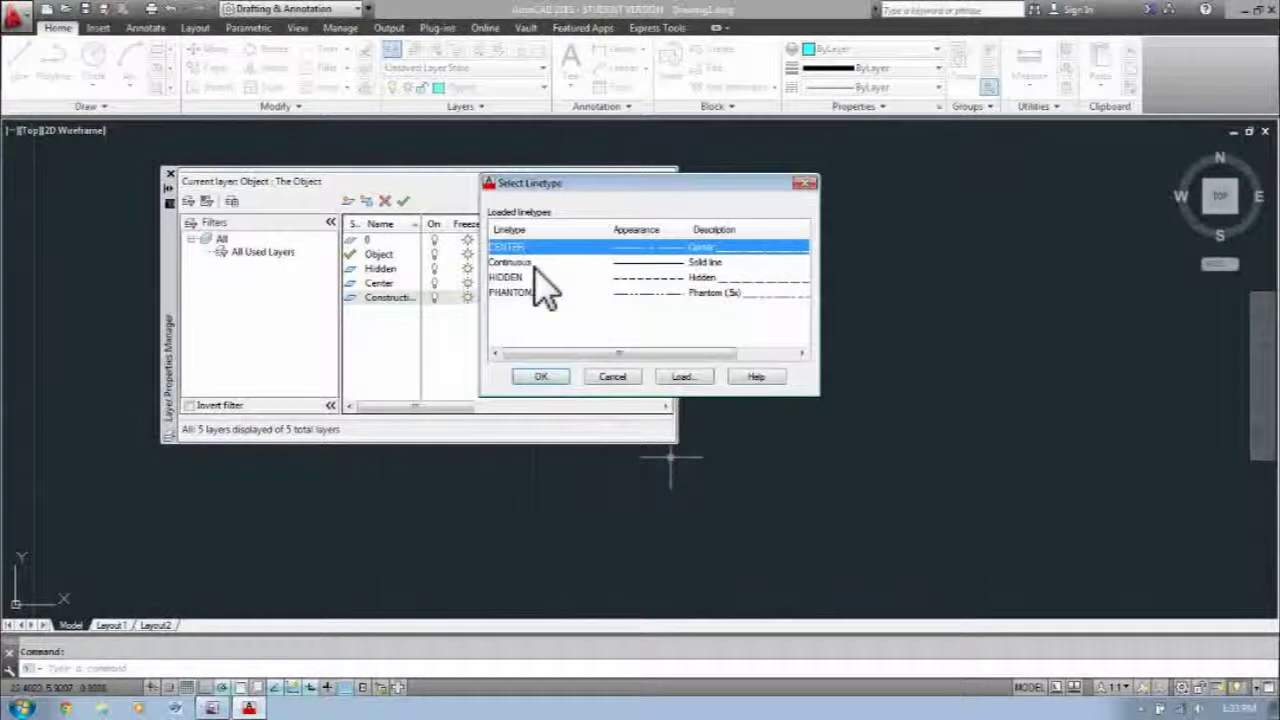
click(535, 263)
click(541, 377)
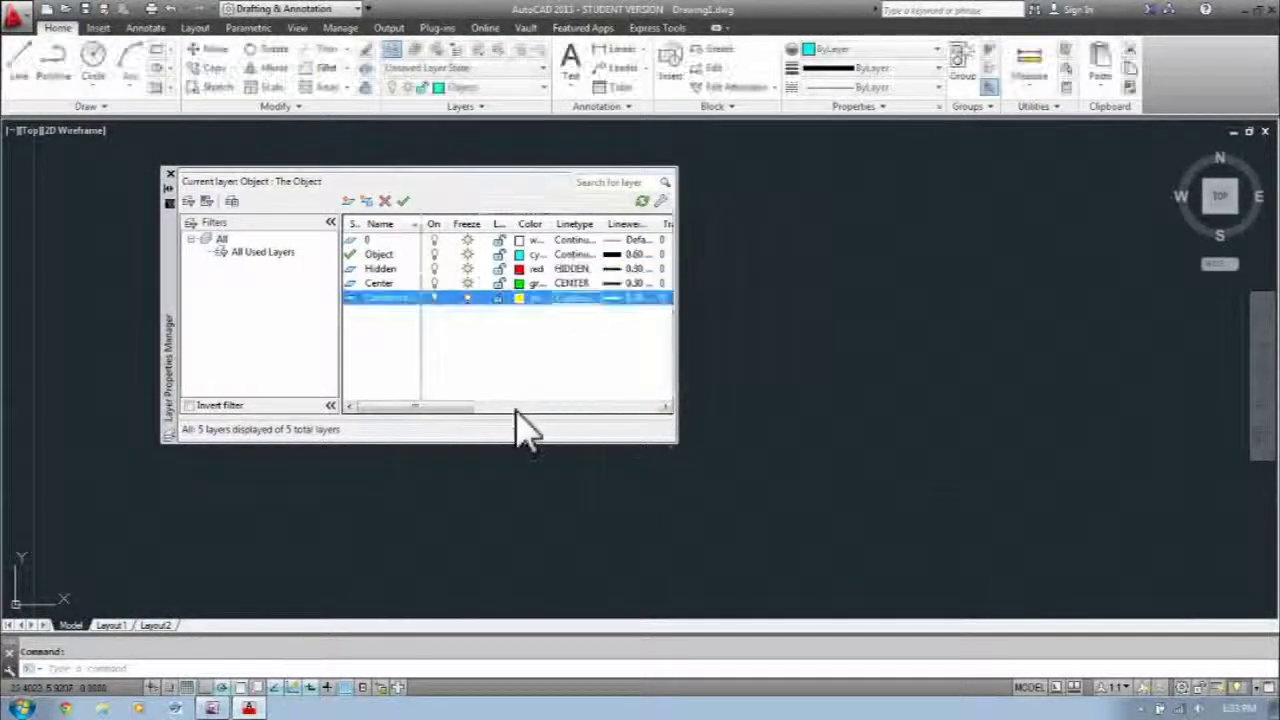
Step: Set the Construction layer's lineweight to Default and turn off its plotting
click(612, 304)
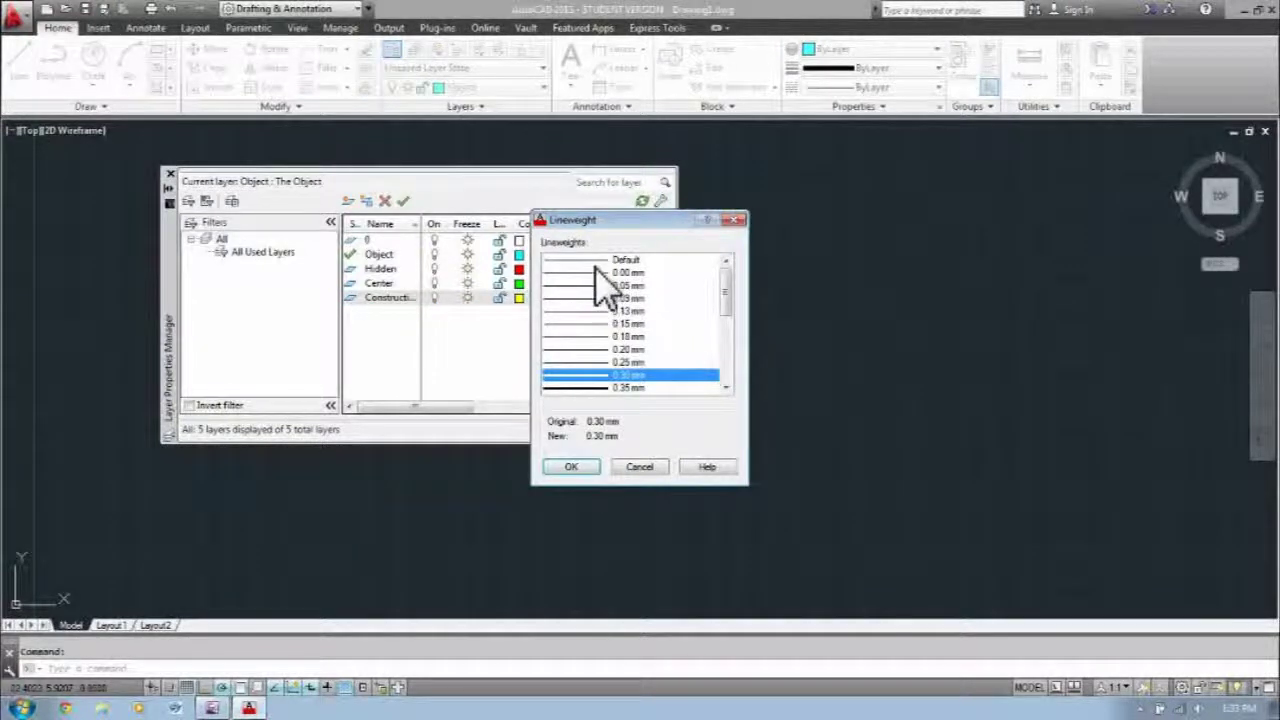
click(598, 264)
click(572, 467)
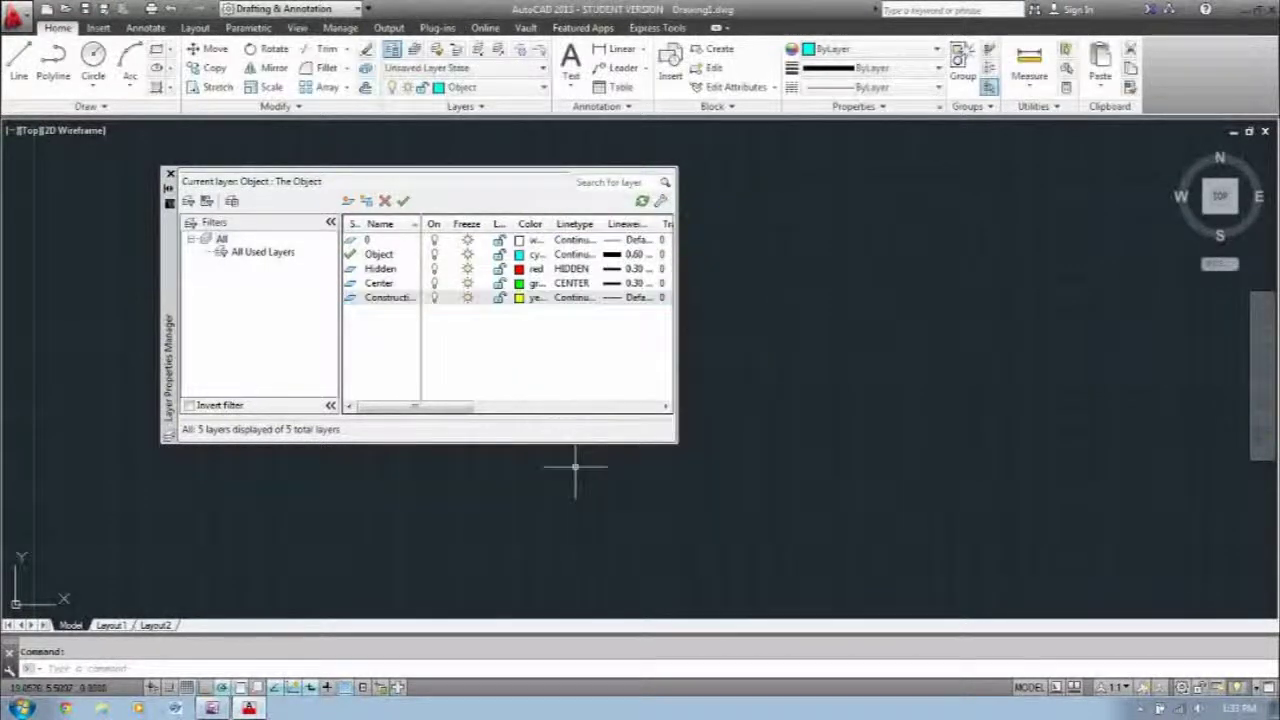
drag(445, 408, 582, 408)
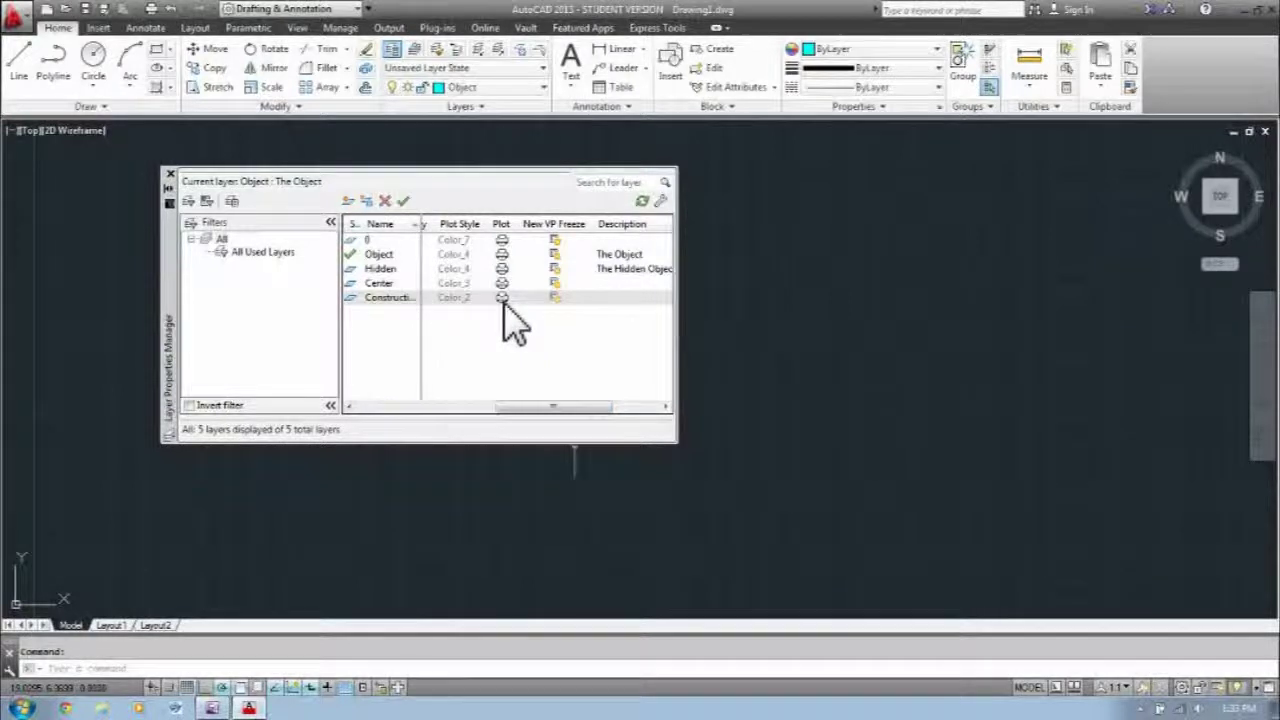
click(503, 302)
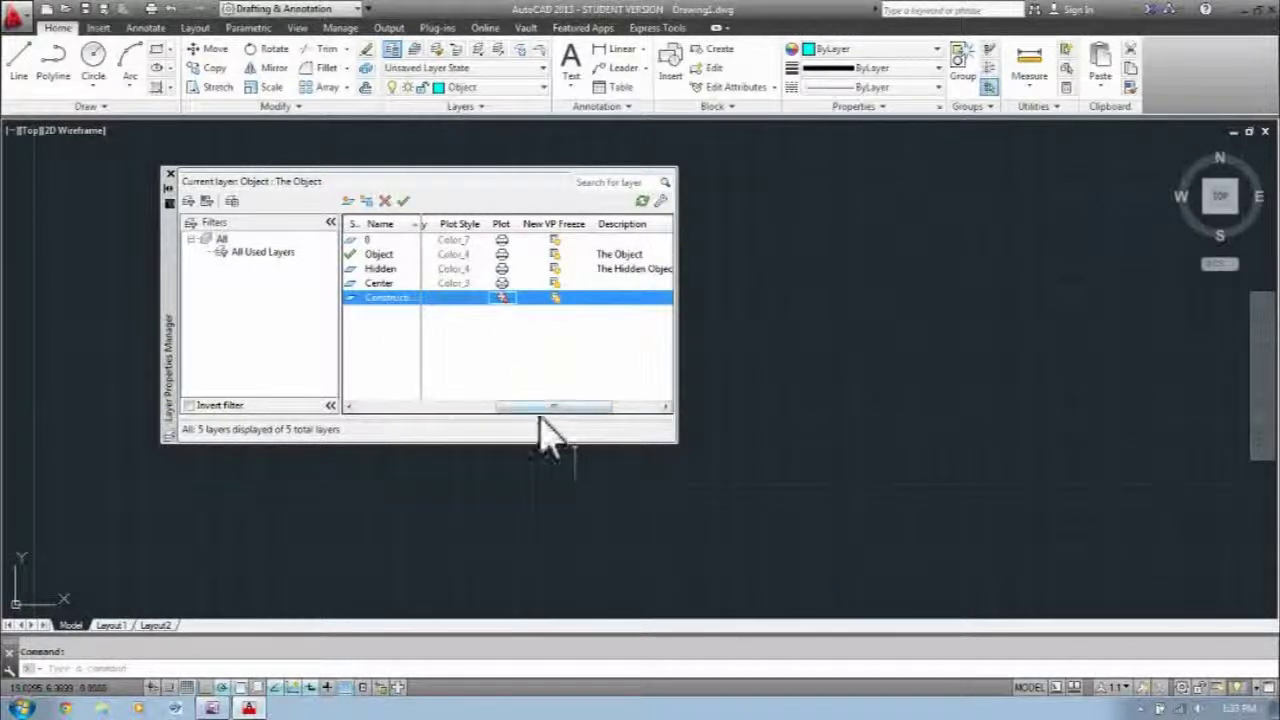
Step: Create a new layer based on the Construction layer, name it Text and set its color to white
drag(548, 407, 391, 384)
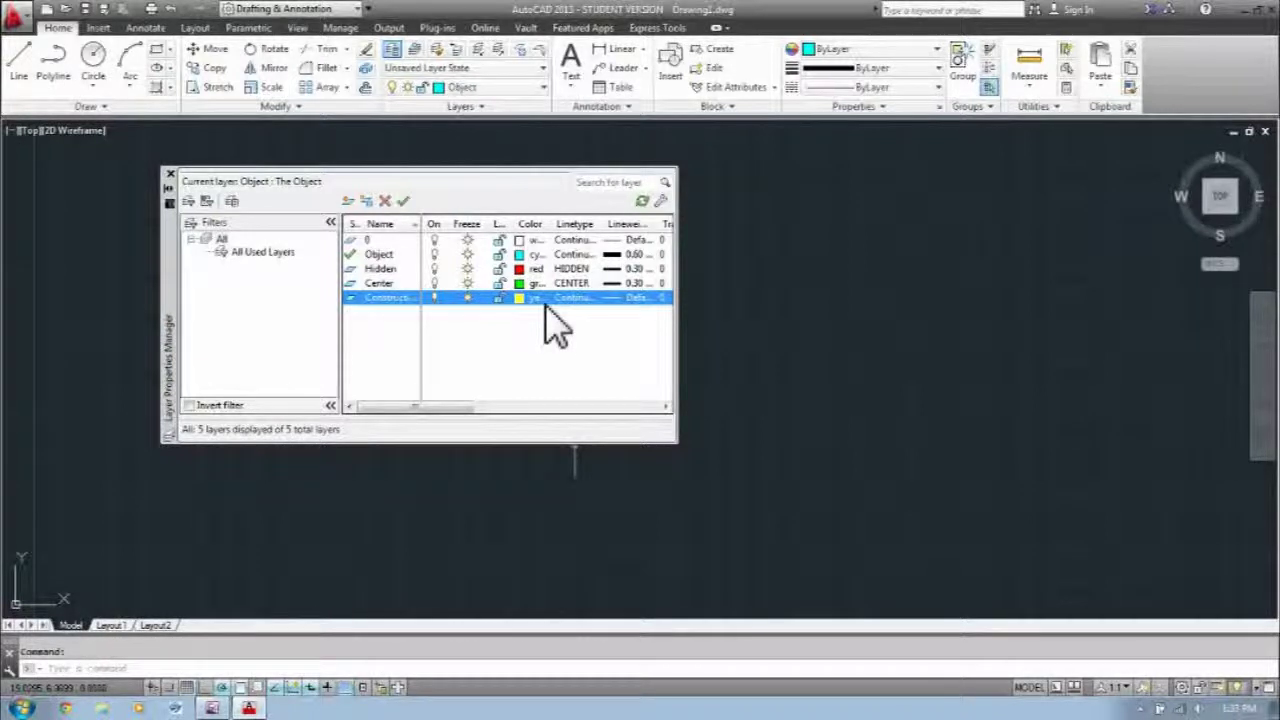
click(348, 201)
text(Text)
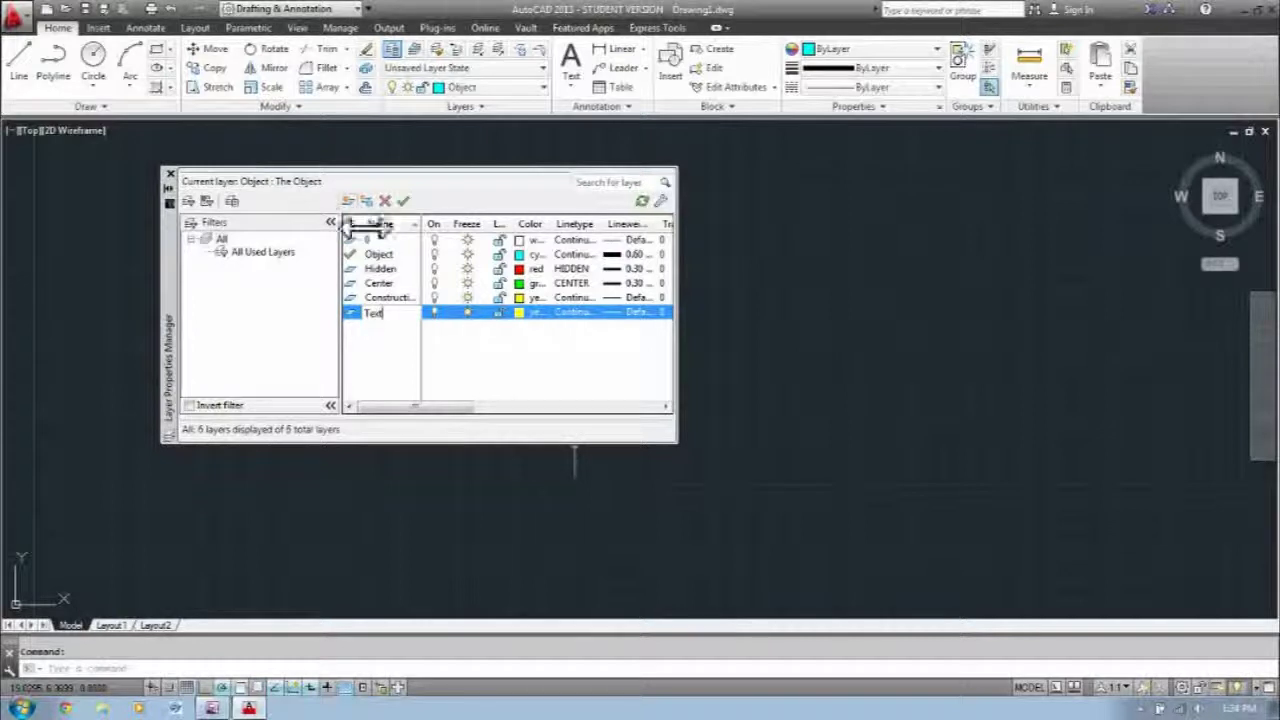
click(530, 312)
click(662, 399)
click(680, 489)
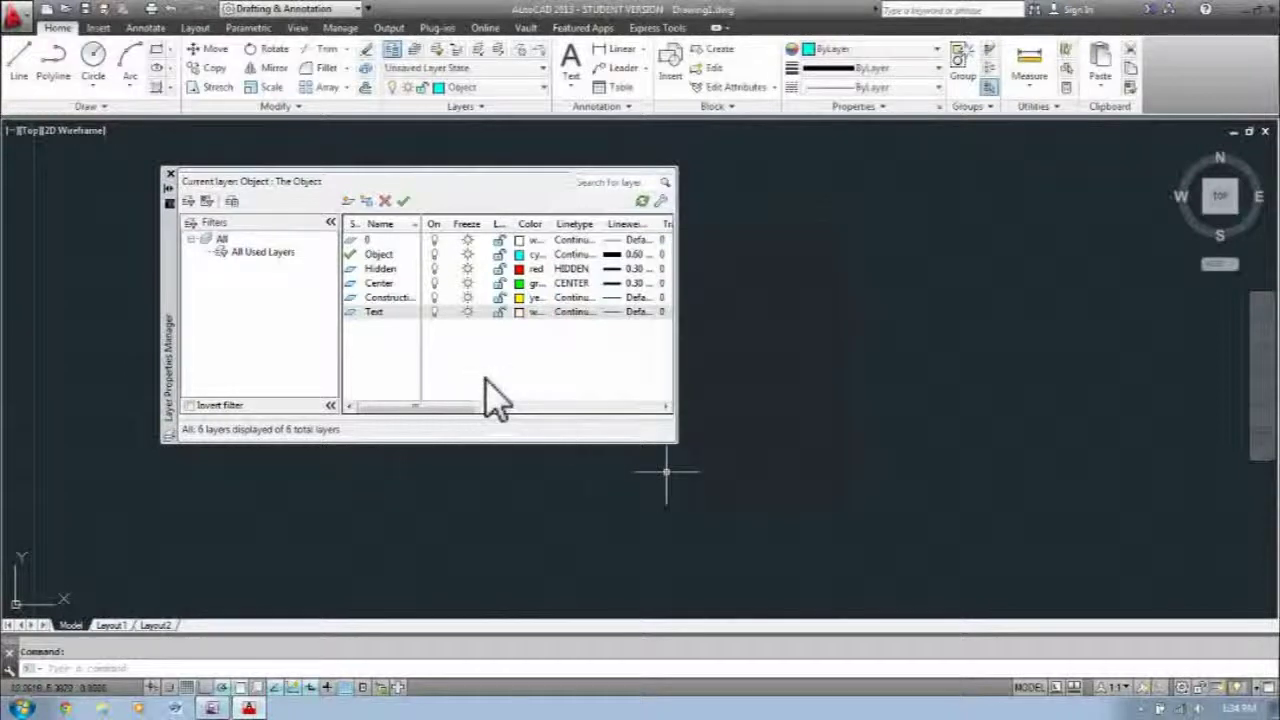
Step: Keep the Continuous linetype for the Text layer and set its lineweight to 0.30 mm
click(578, 313)
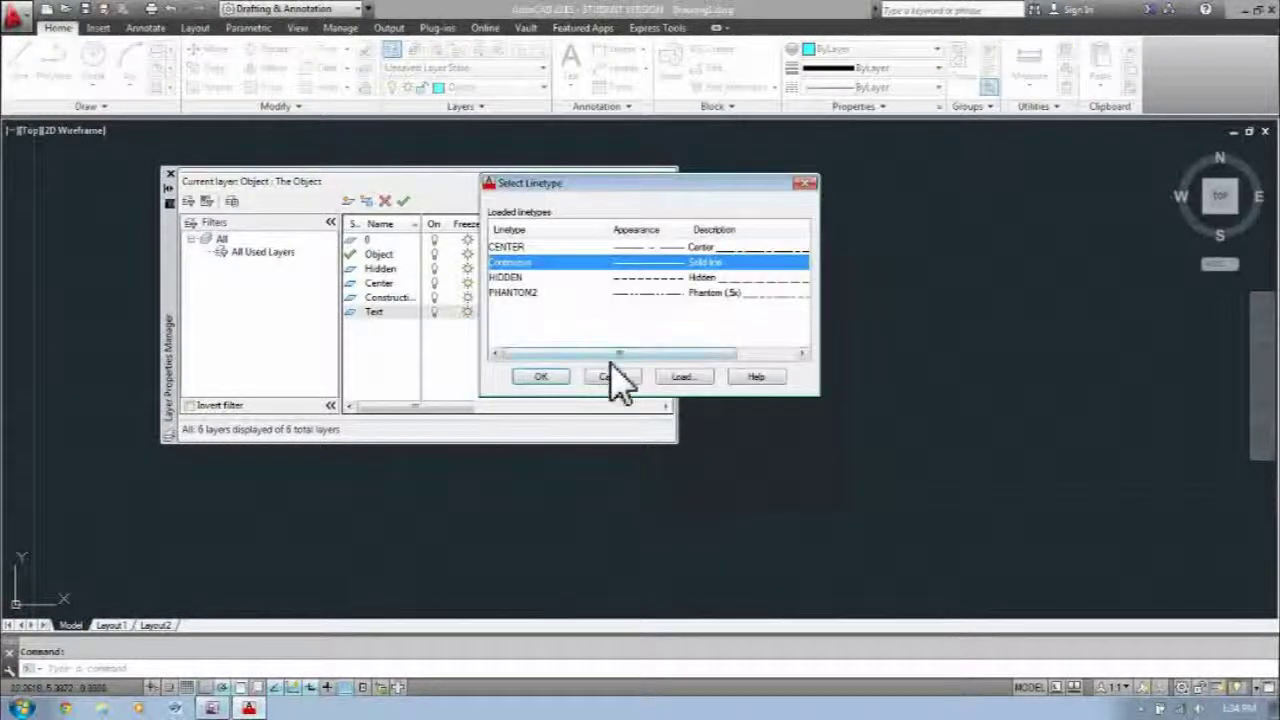
click(545, 377)
click(620, 312)
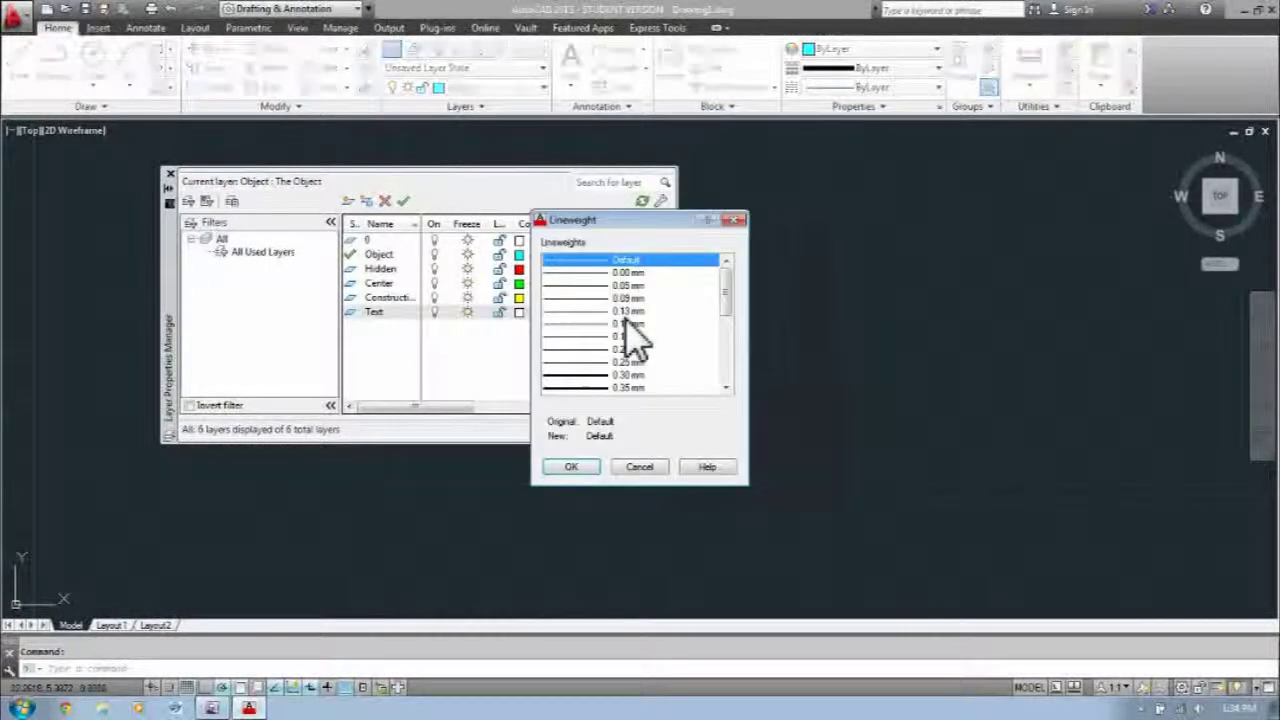
click(598, 375)
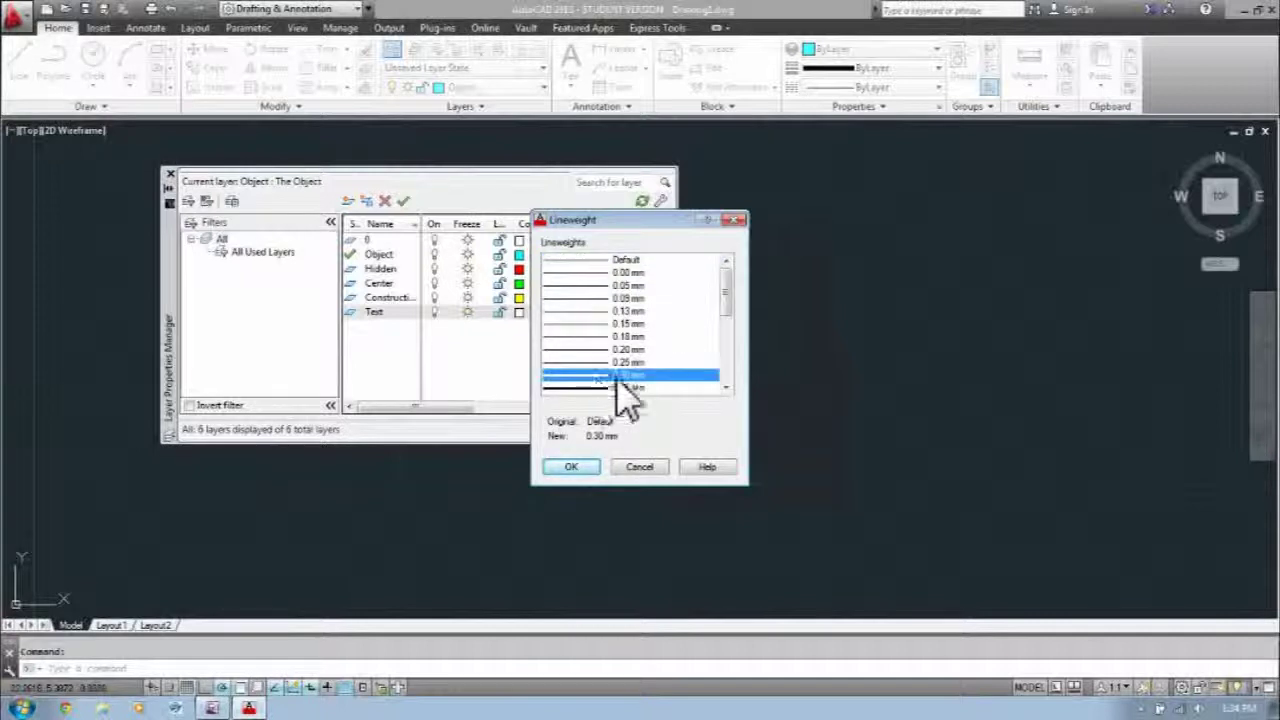
click(571, 466)
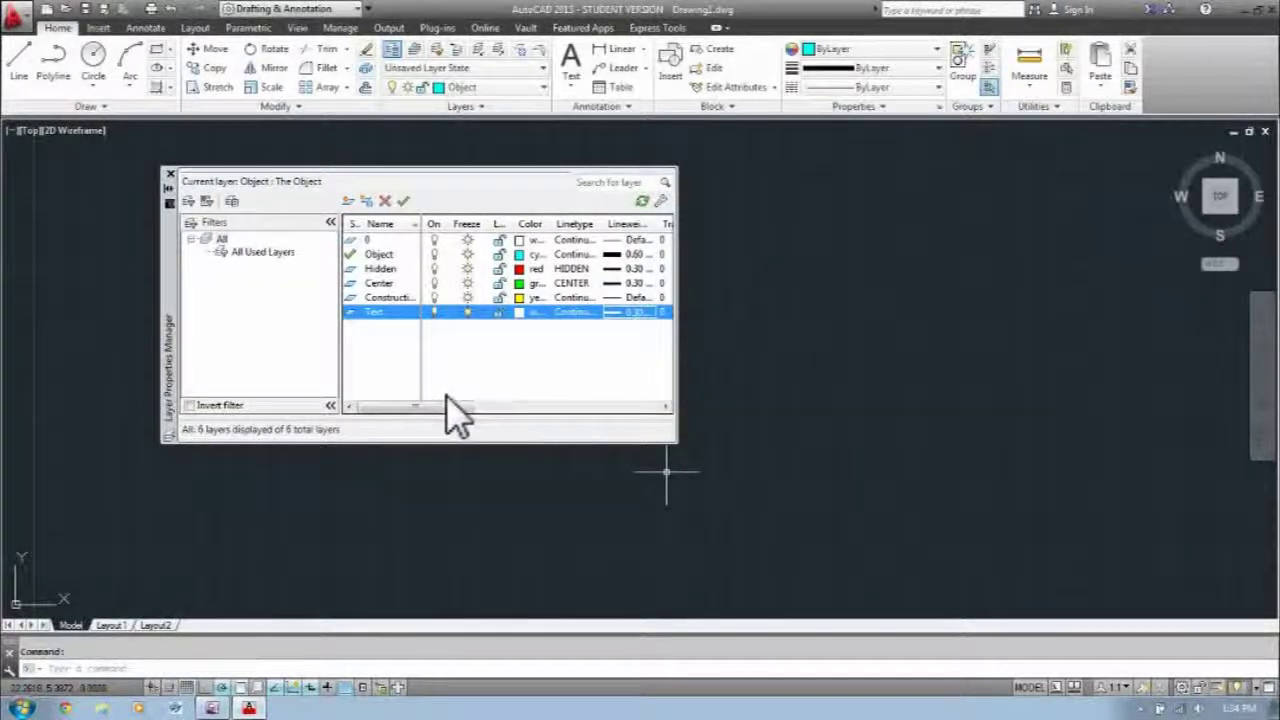
Step: Turn on plotting for the Text layer
drag(446, 408, 540, 408)
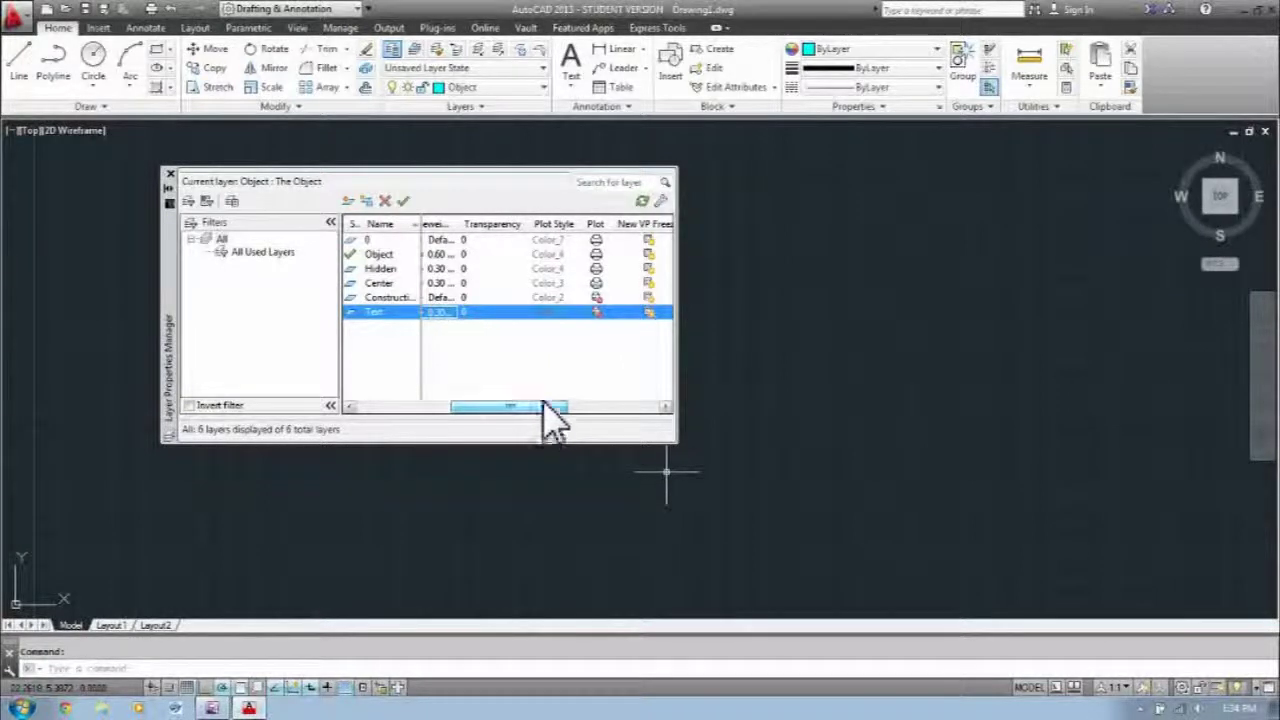
click(597, 312)
mouse_move(514, 405)
mouse_down()
mouse_move(397, 405)
mouse_move(500, 410)
mouse_up()
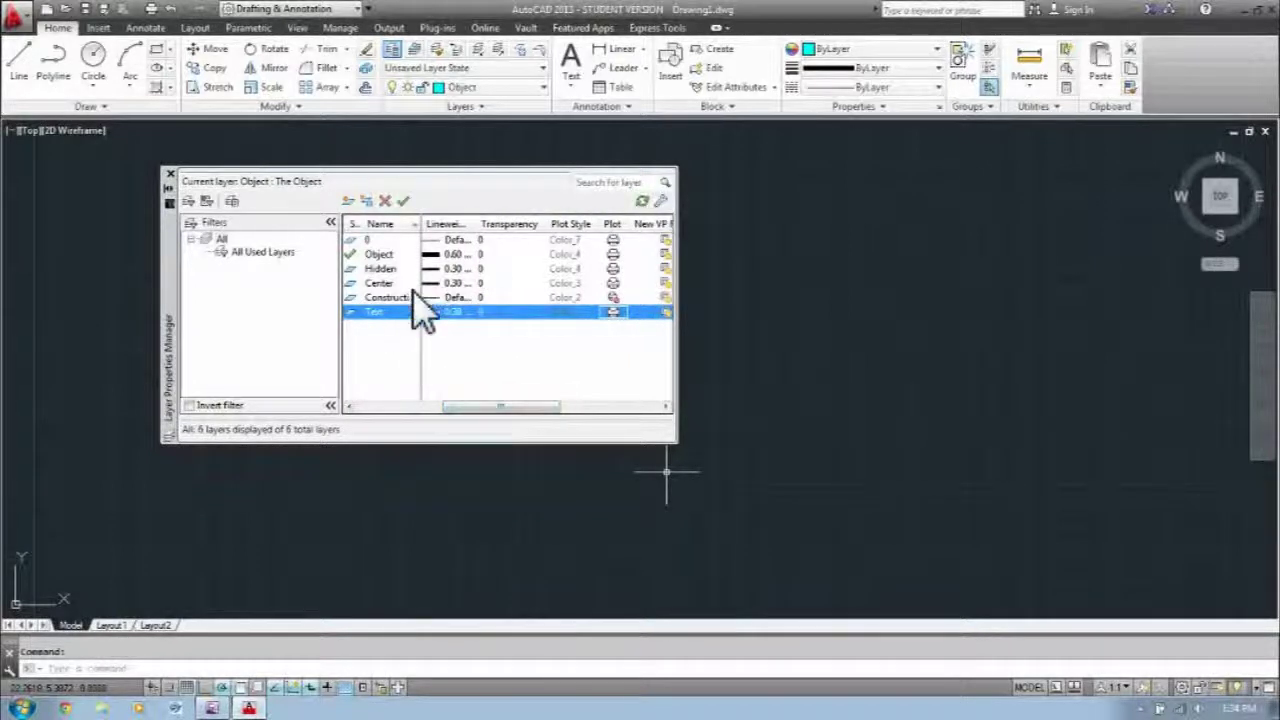
click(380, 270)
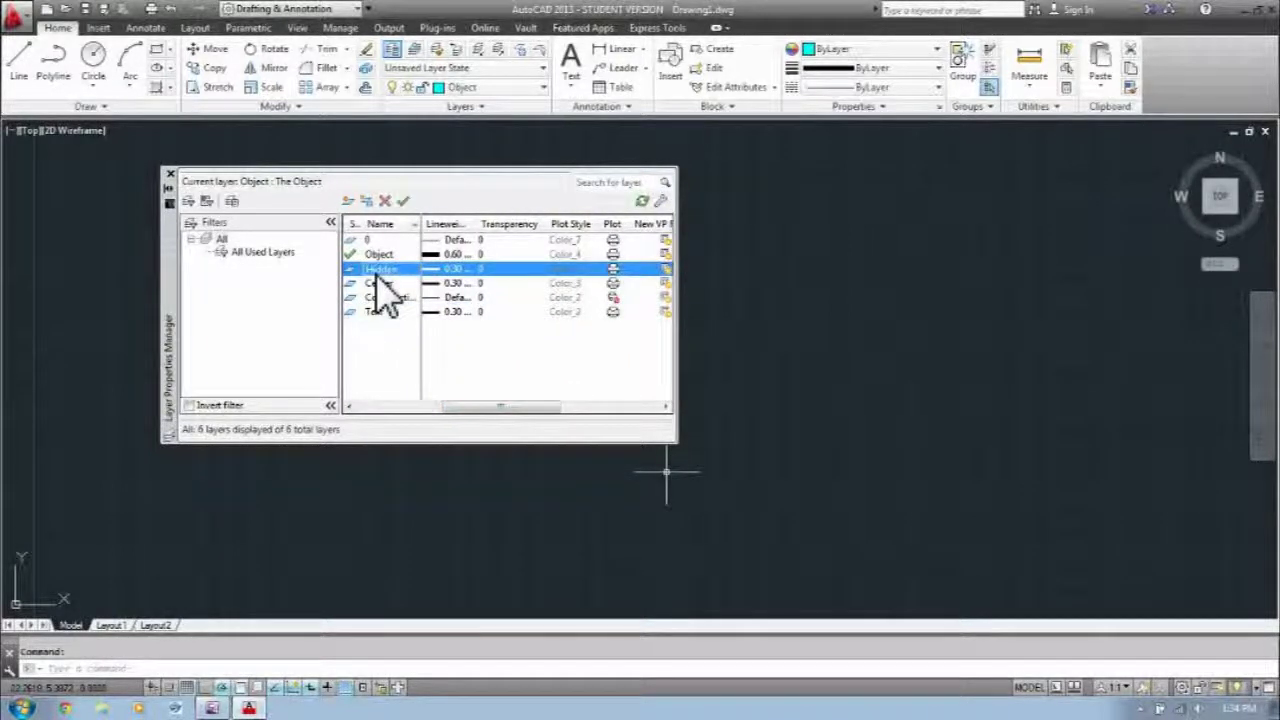
click(379, 284)
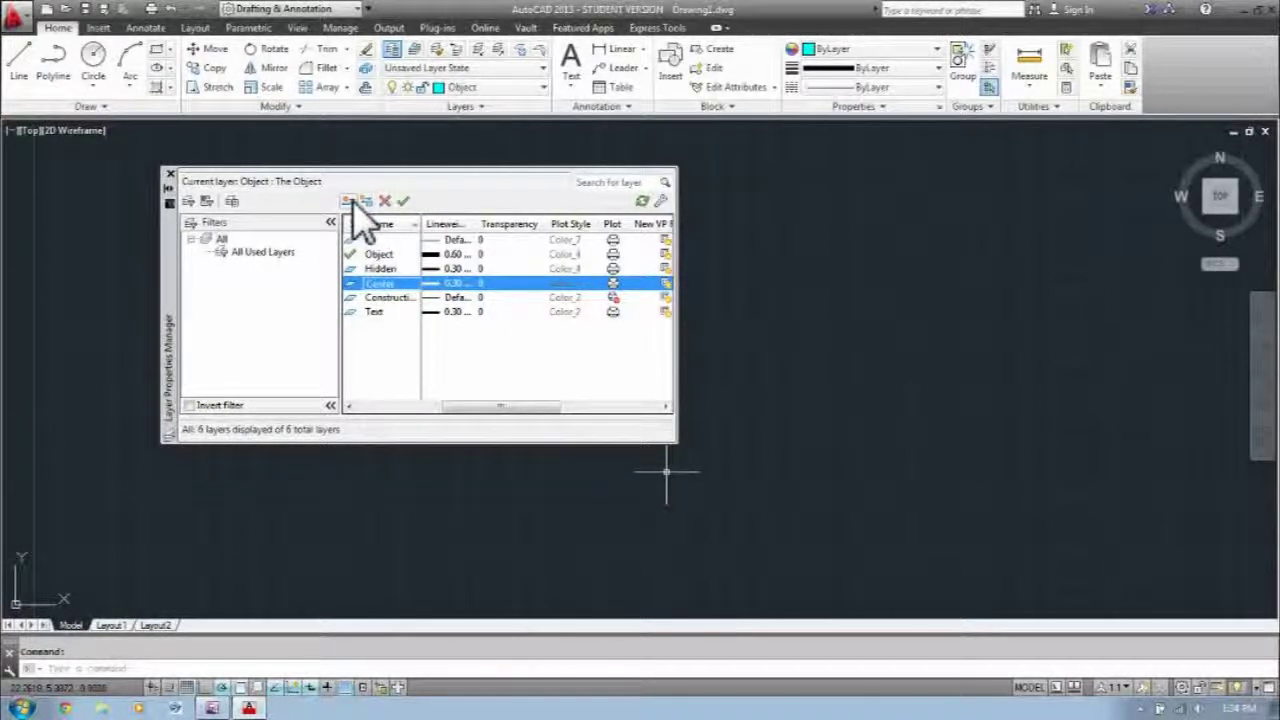
click(483, 298)
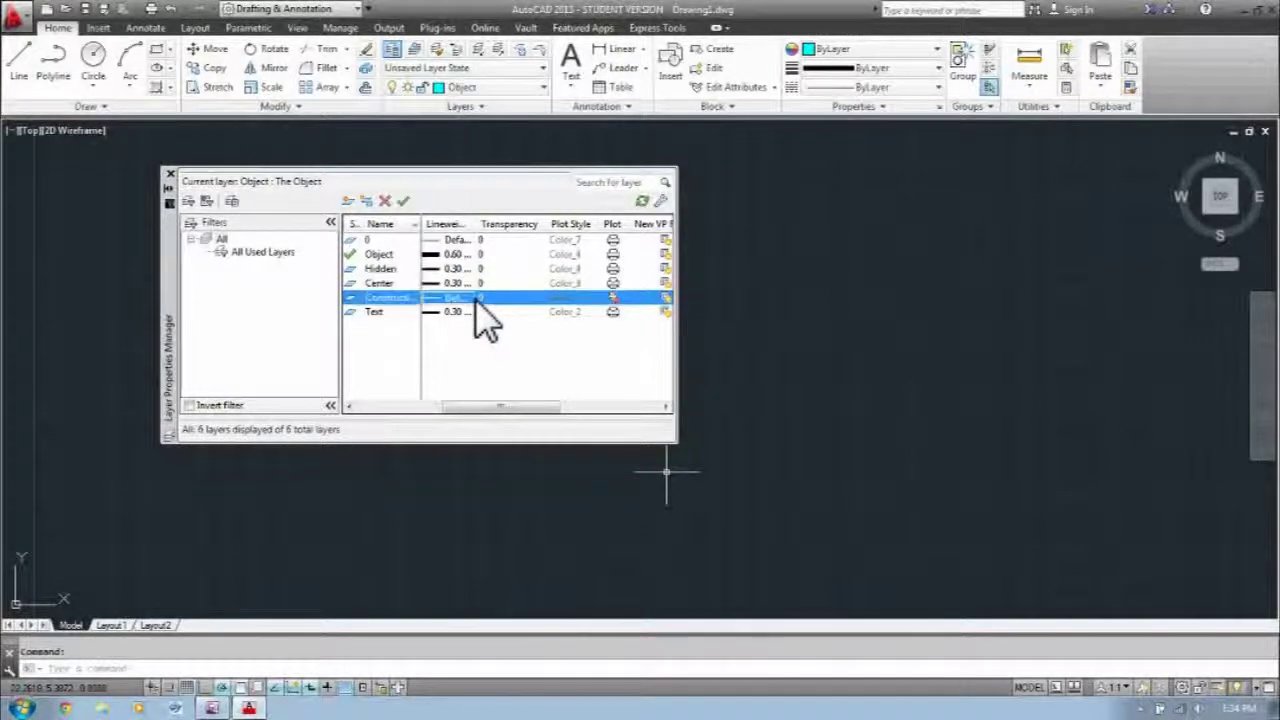
click(638, 466)
drag(497, 407, 410, 406)
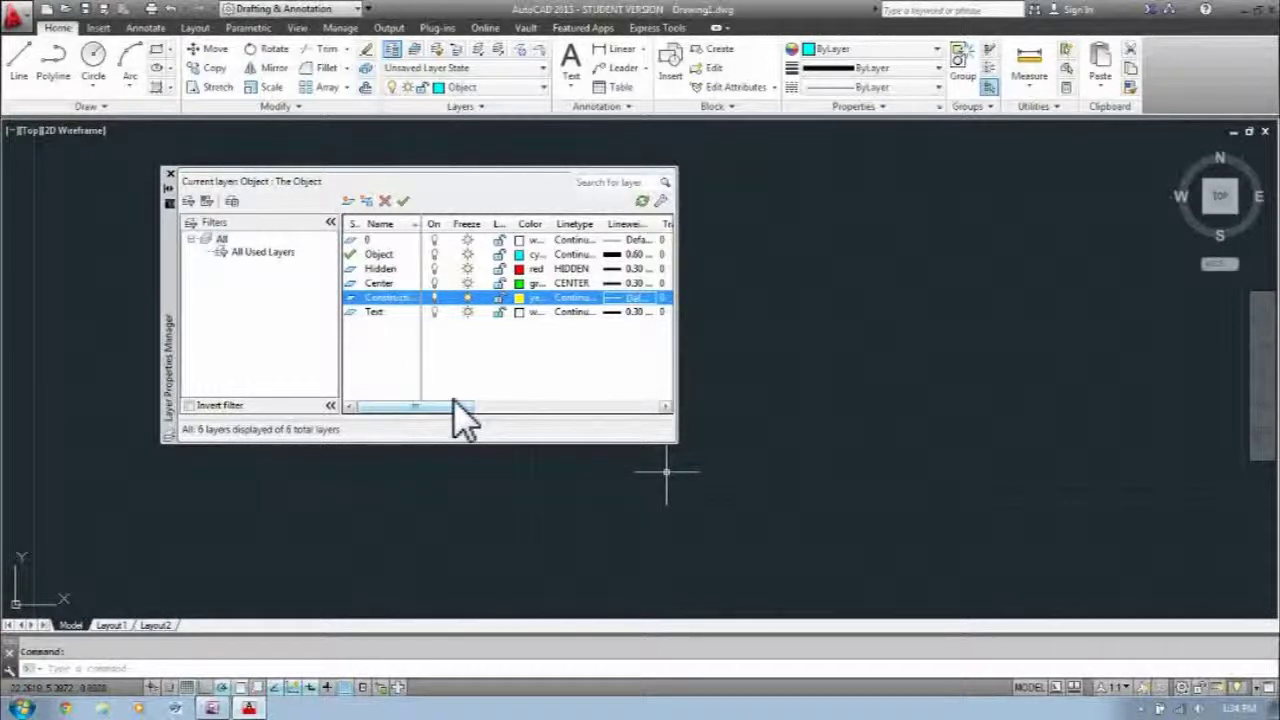
Step: Close the layer manager and draw a closed five-sided outline on the Object layer, a rectangle with its lower-right corner cut at 45 degrees
click(170, 175)
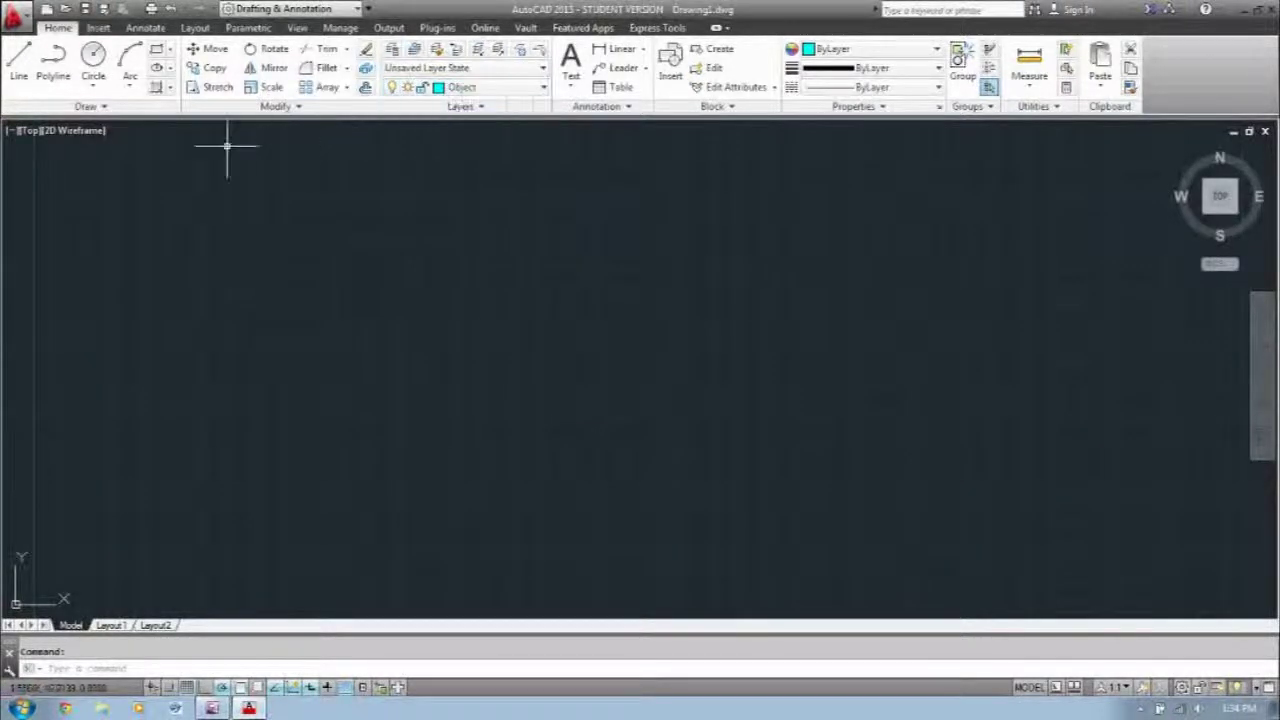
click(20, 60)
click(369, 437)
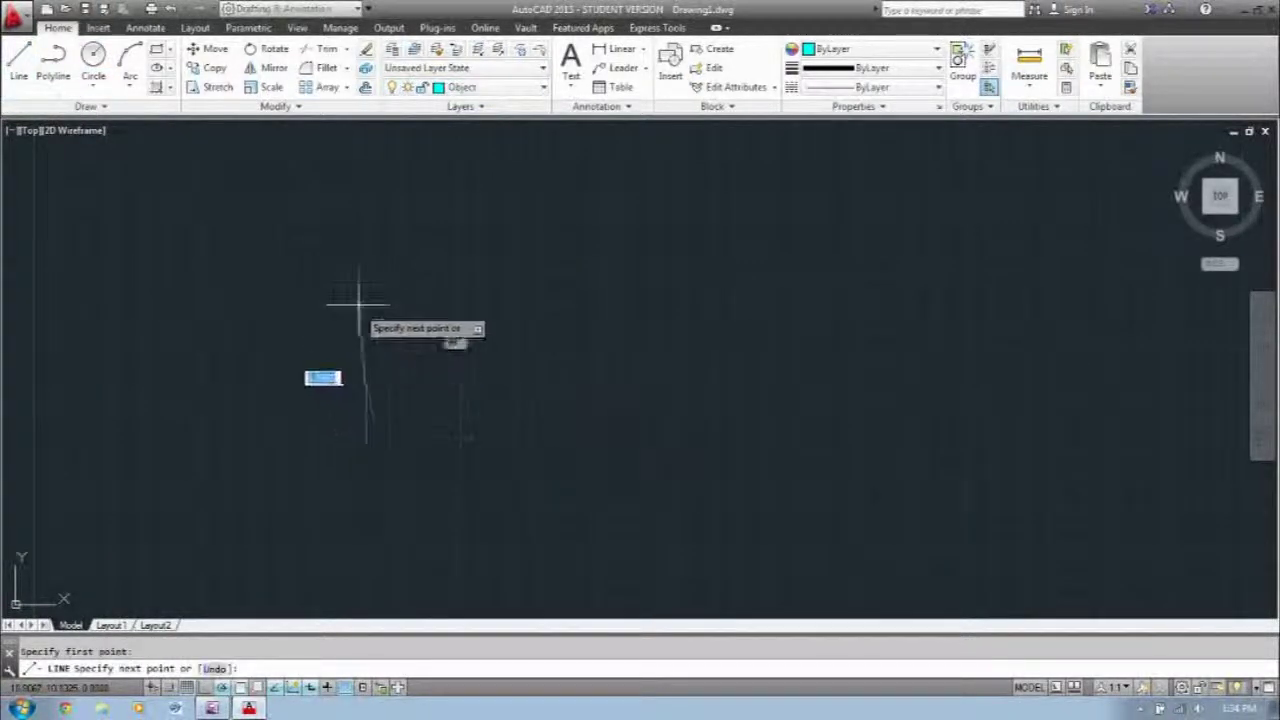
click(369, 295)
click(611, 295)
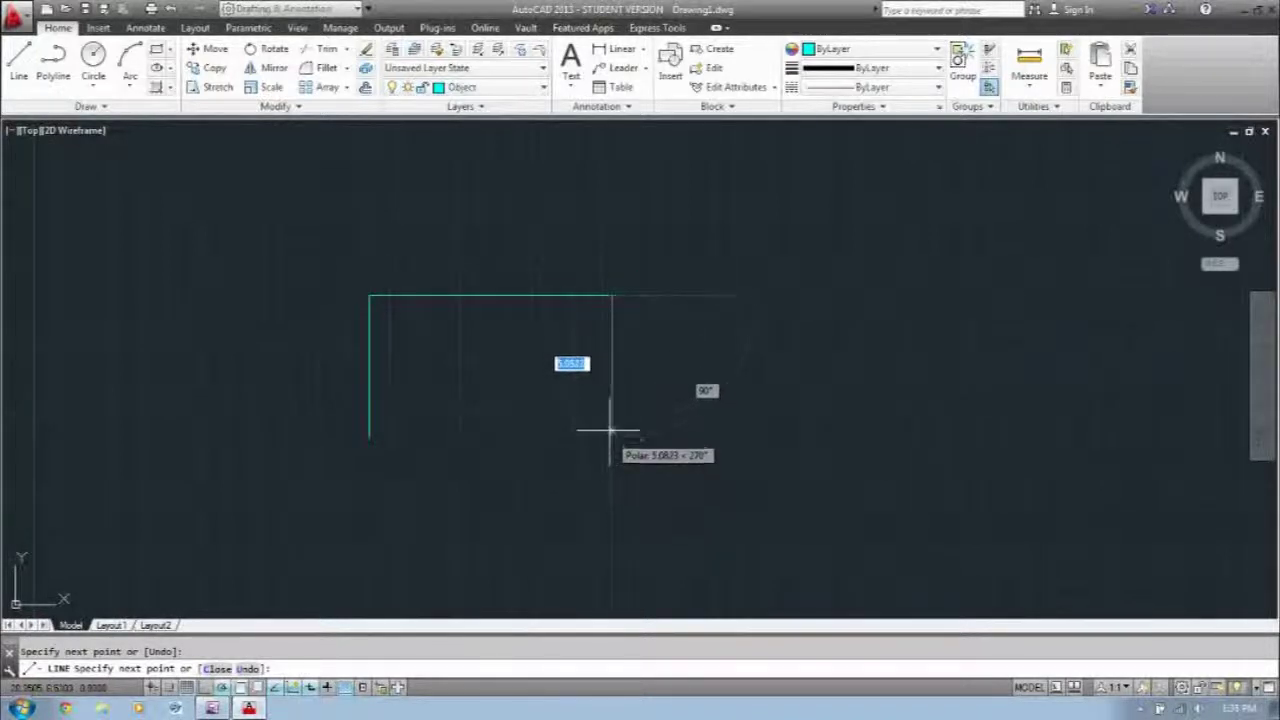
click(612, 368)
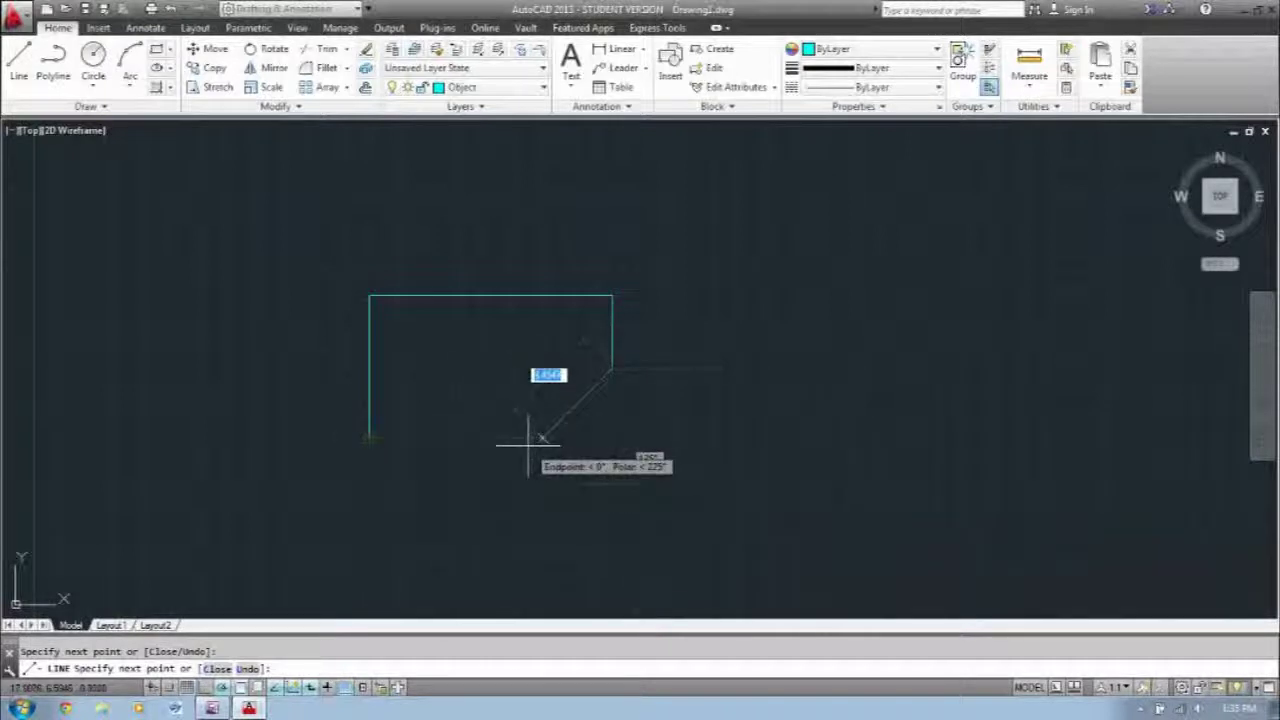
click(532, 442)
click(368, 440)
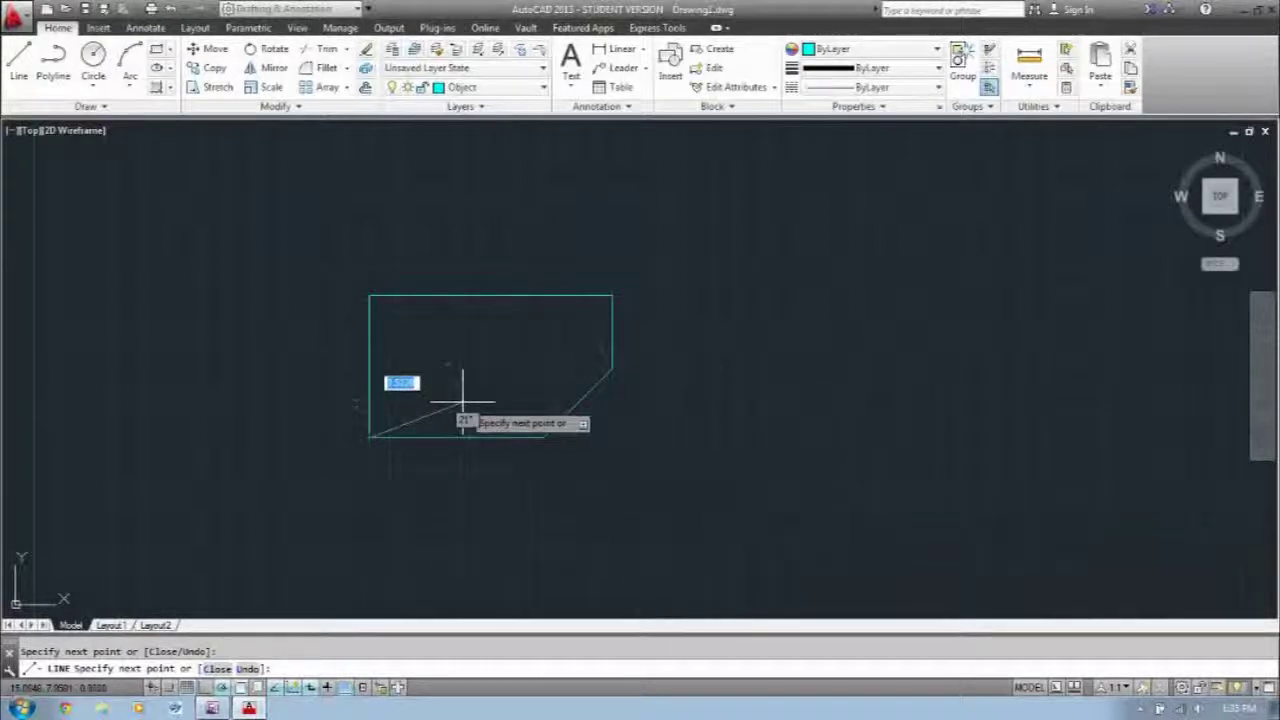
key(Return)
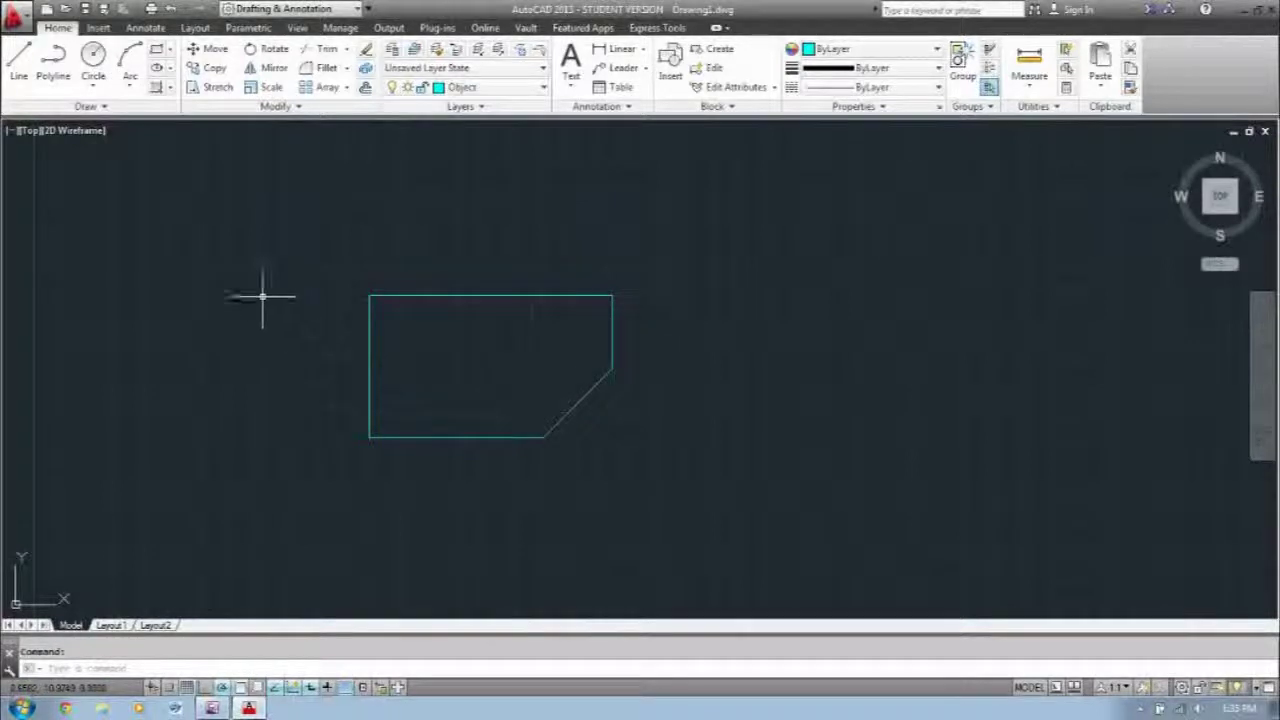
Step: Make Center the current layer and draw a horizontal centerline through the outline's mid-height, extending past both sides
click(503, 146)
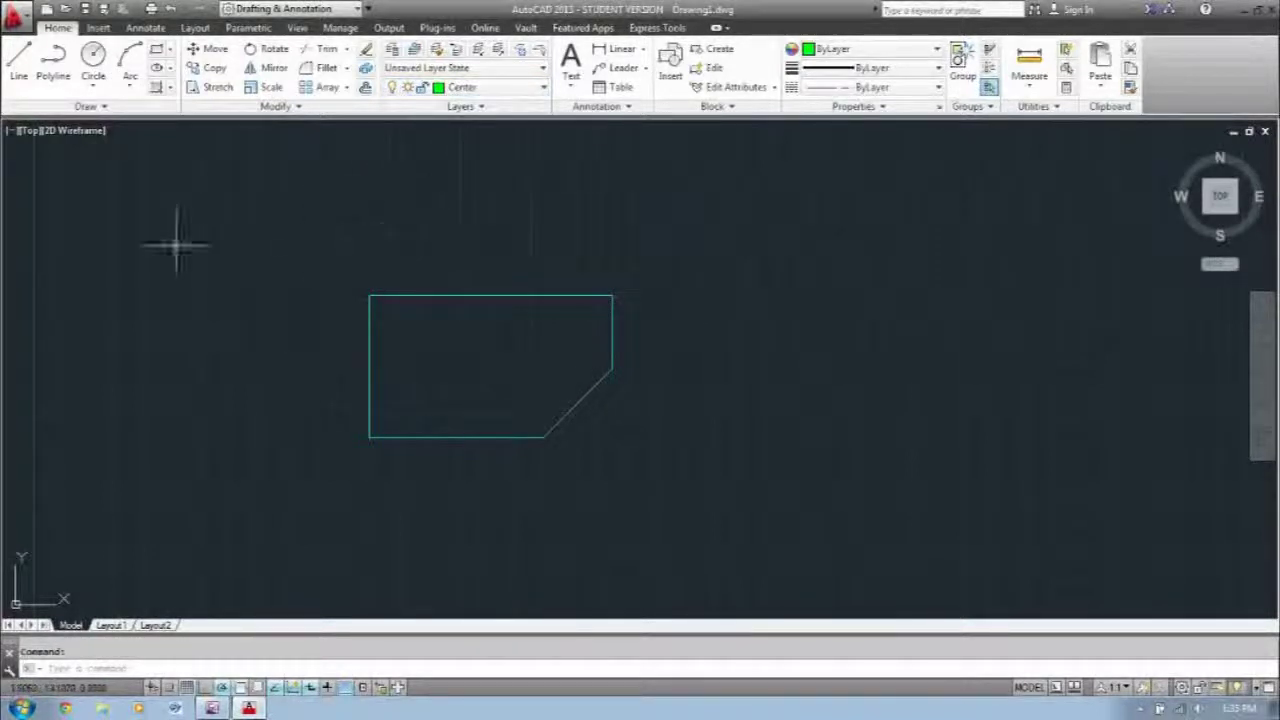
click(20, 68)
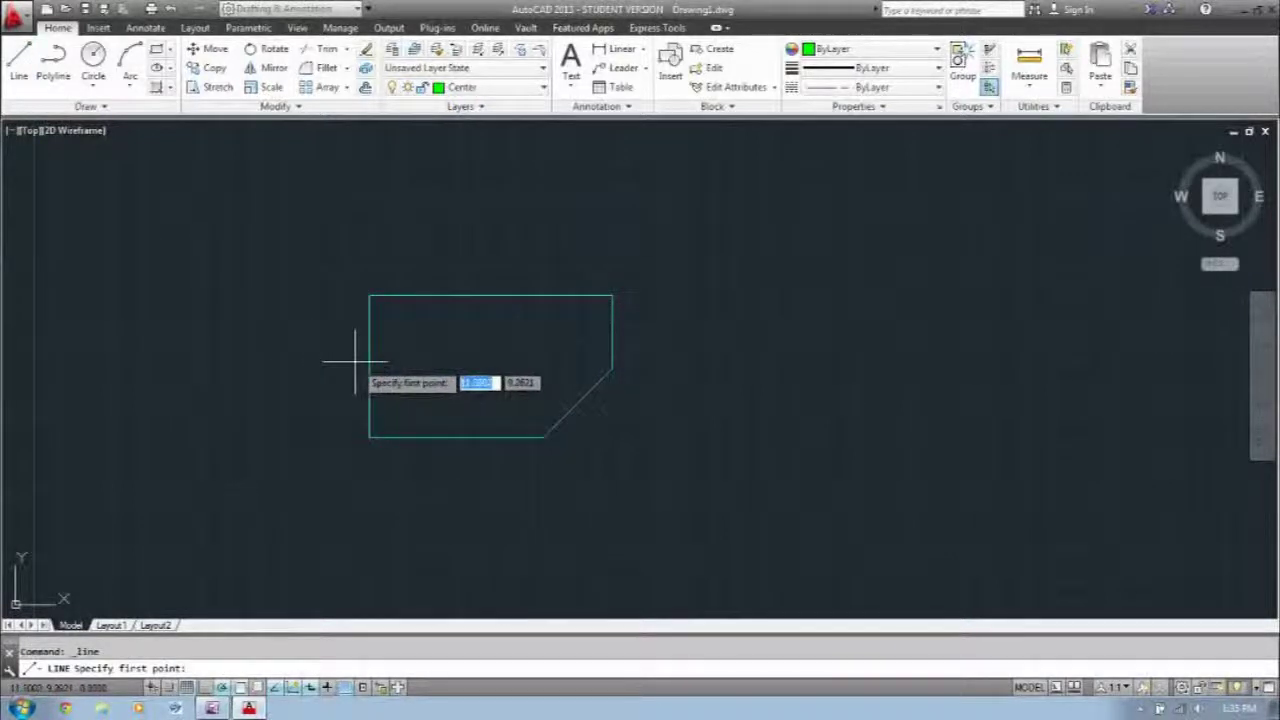
click(309, 366)
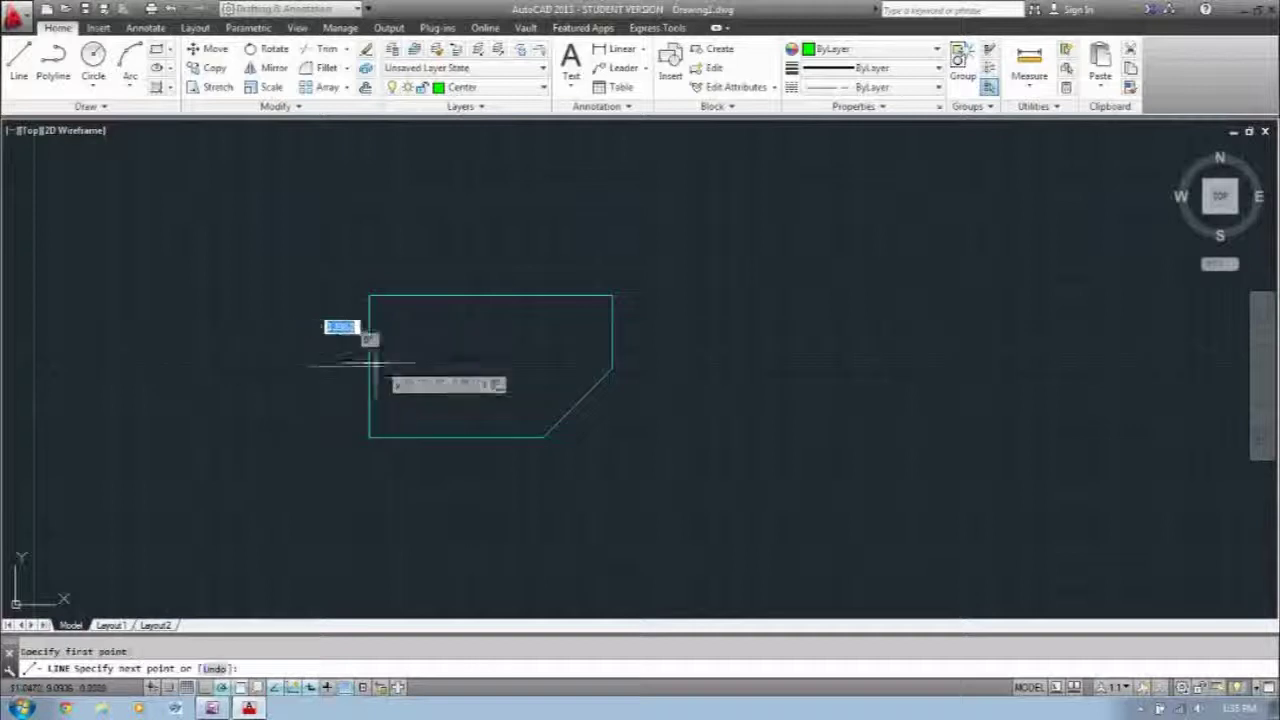
click(723, 366)
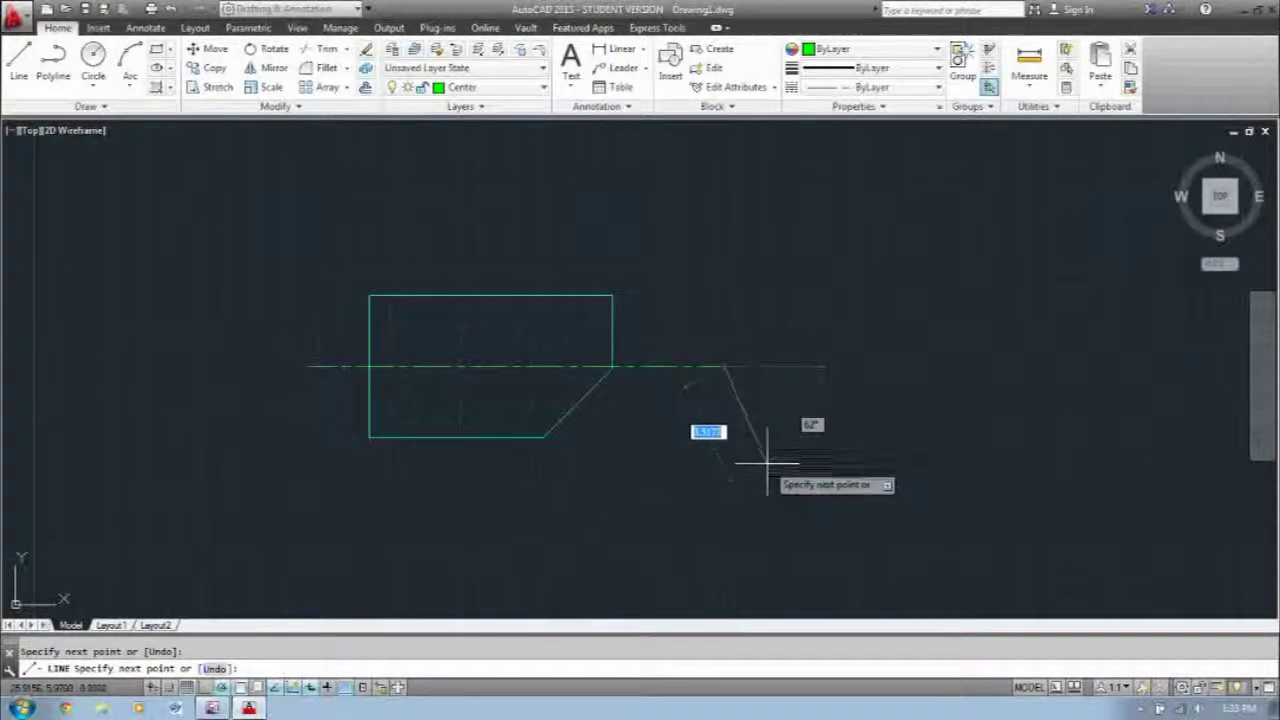
key(Escape)
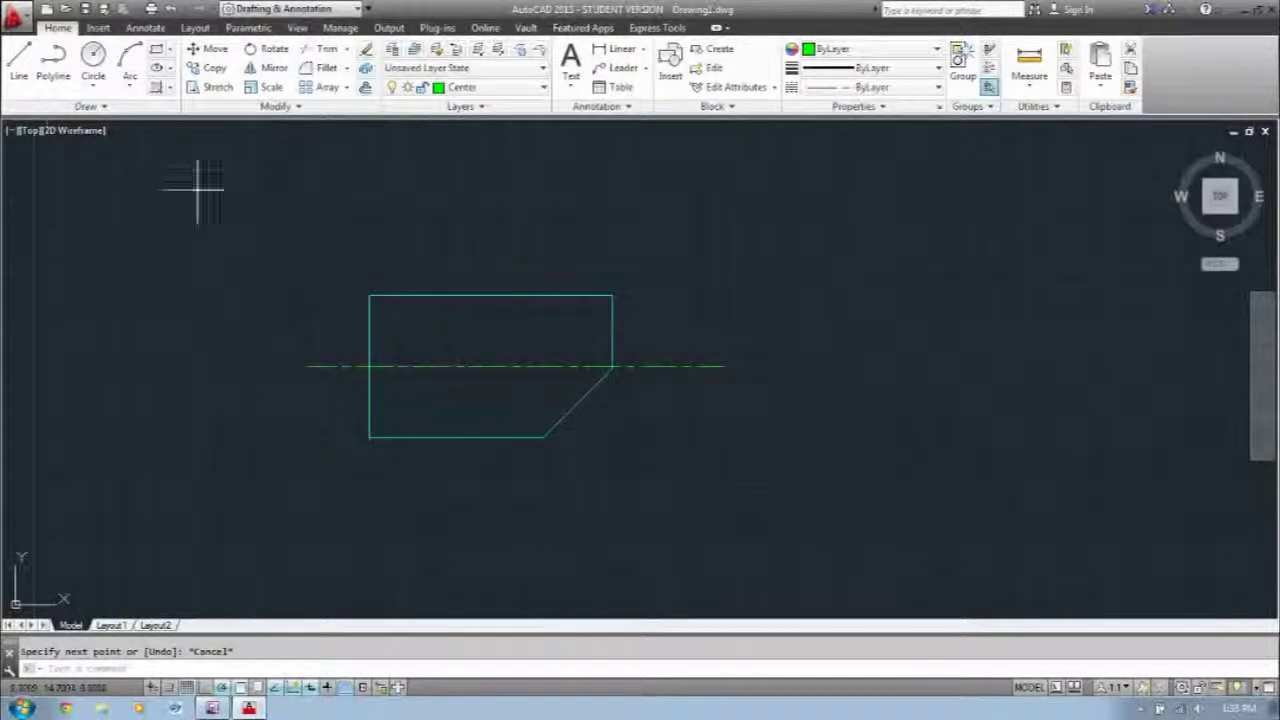
Step: Make Hidden the current layer and draw a horizontal line across the outline, 1 unit above the centerline
click(18, 62)
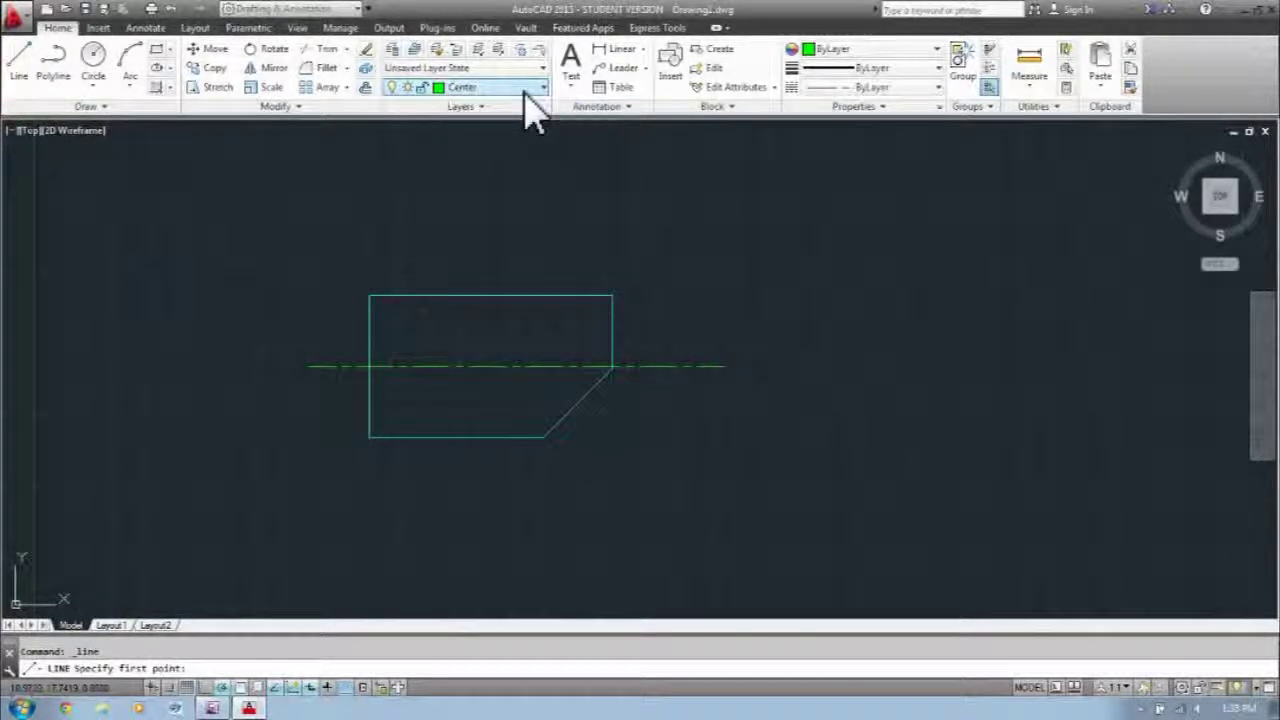
click(498, 170)
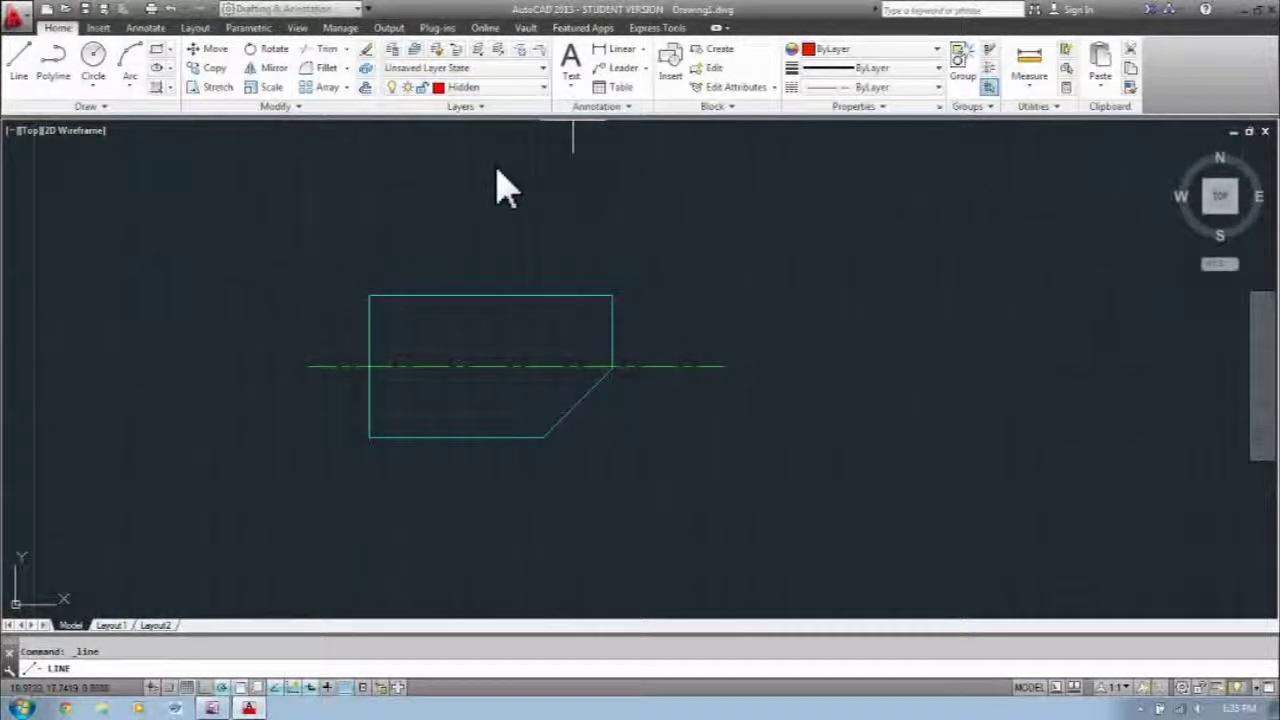
click(369, 337)
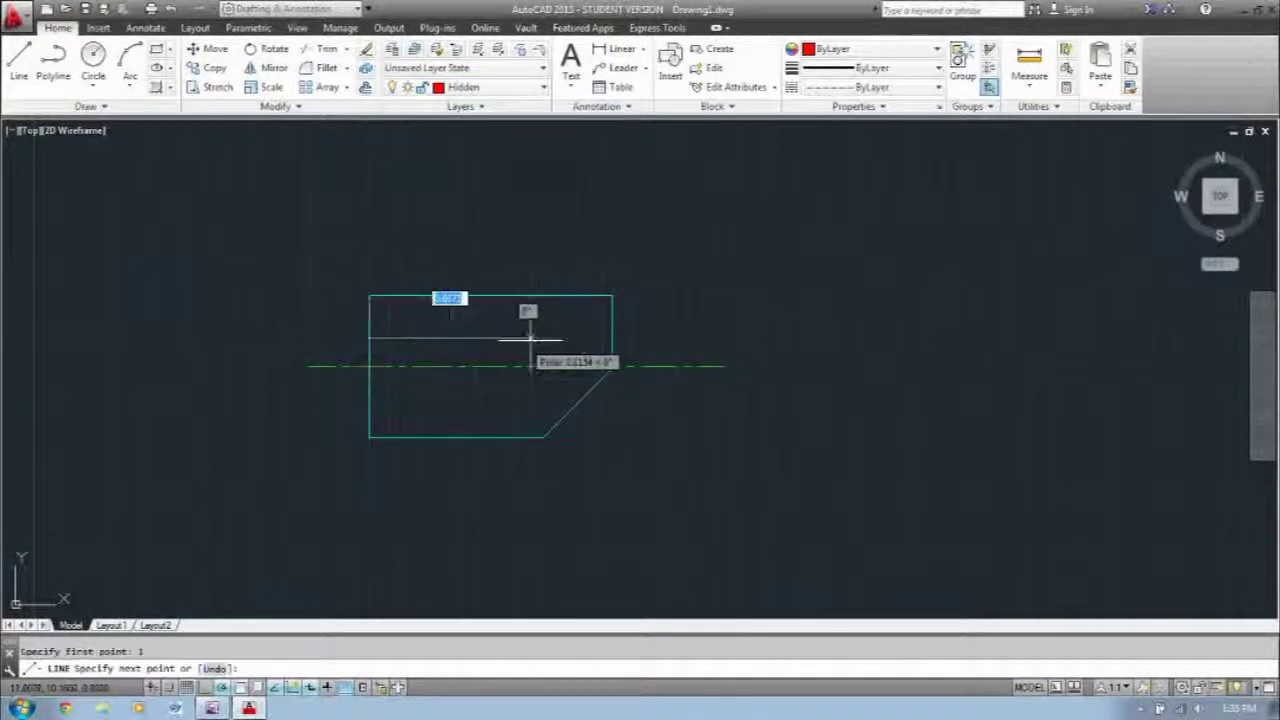
click(611, 337)
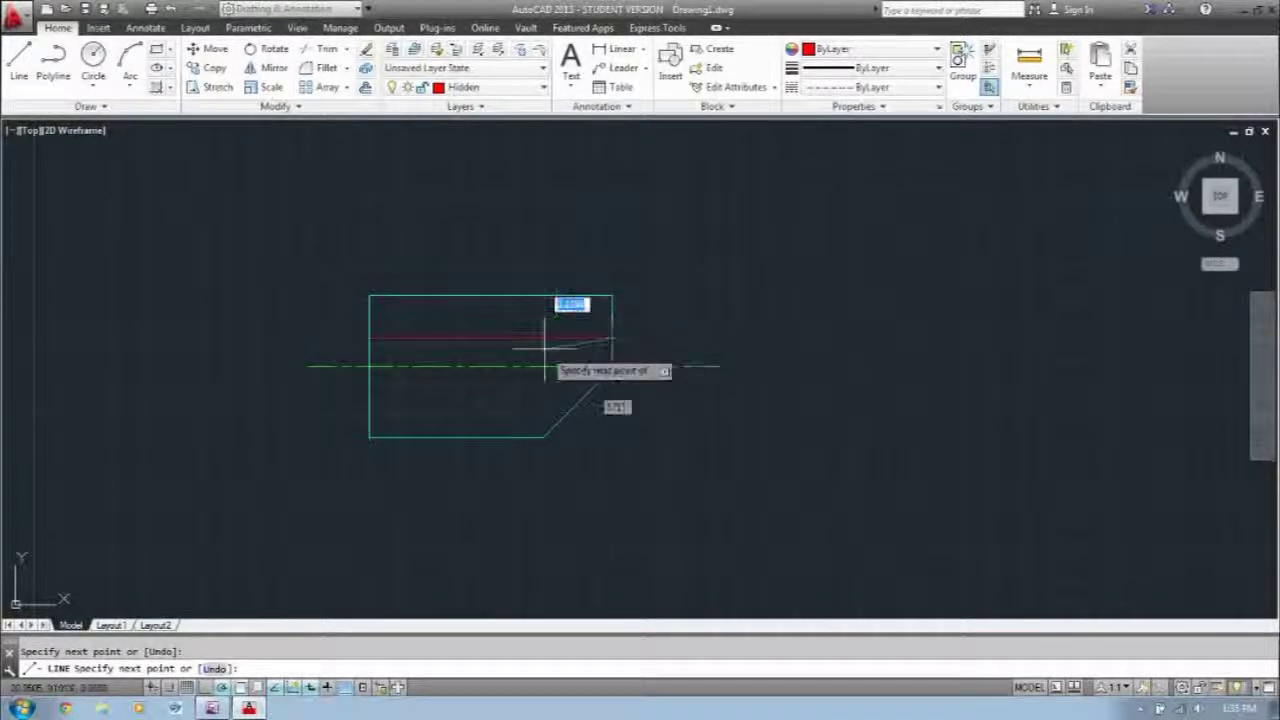
key(Return)
Step: Draw a second hidden line 1 unit below the centerline, from the outline's left edge to the angled edge
key(Return)
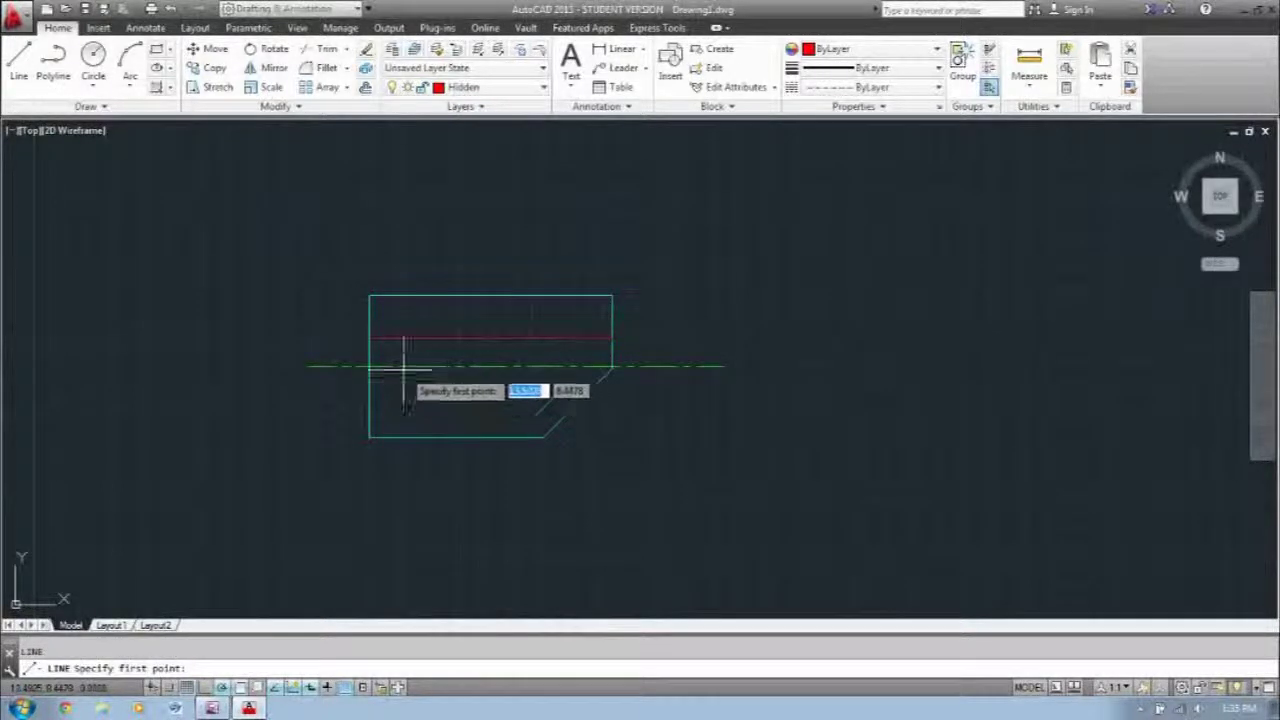
text(1)
key(Return)
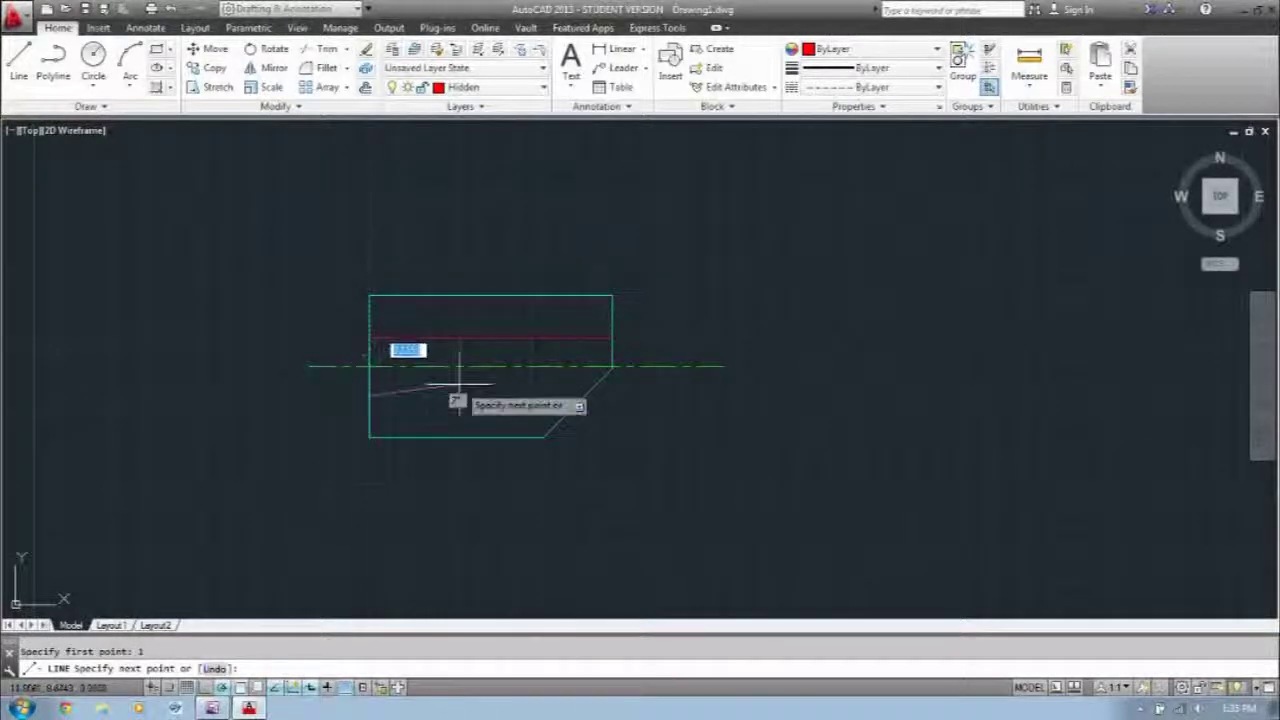
click(584, 396)
key(Return)
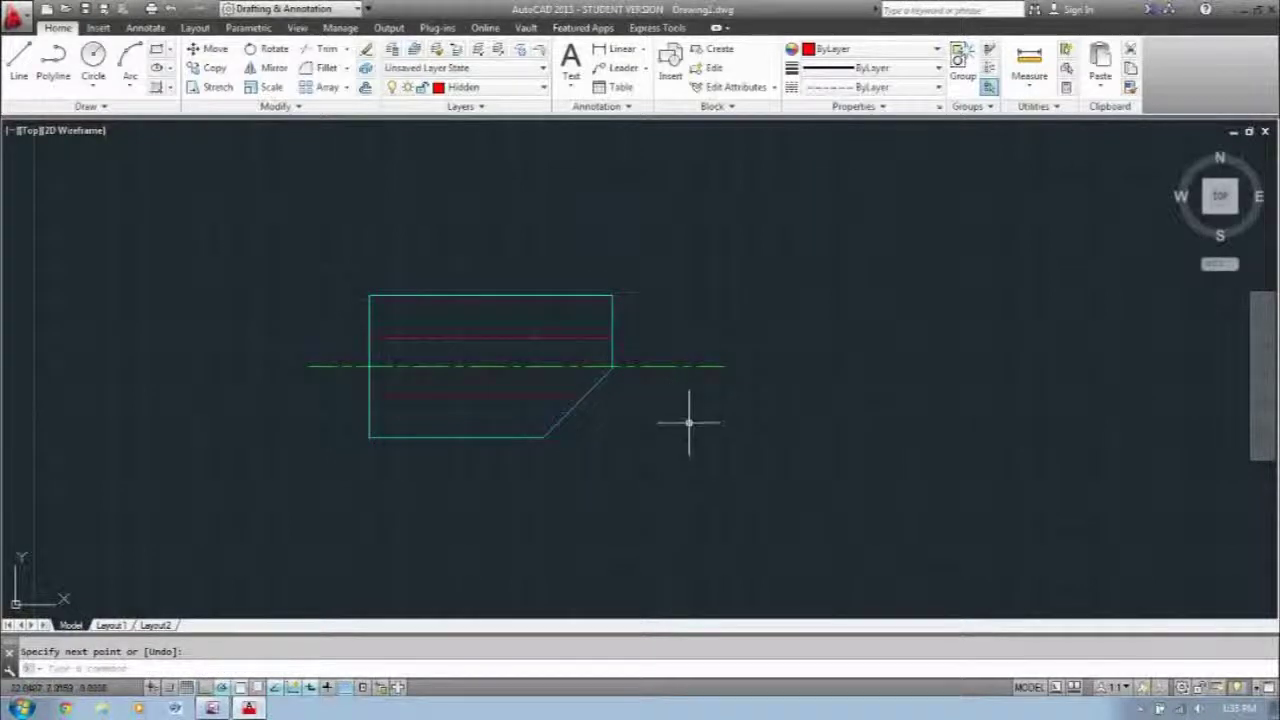
Step: Make Construction the current layer and draw a horizontal projection line rightward from the upper hidden line's right end
mouse_move(797, 435)
middle_down()
mouse_move(609, 420)
mouse_move(670, 432)
middle_up()
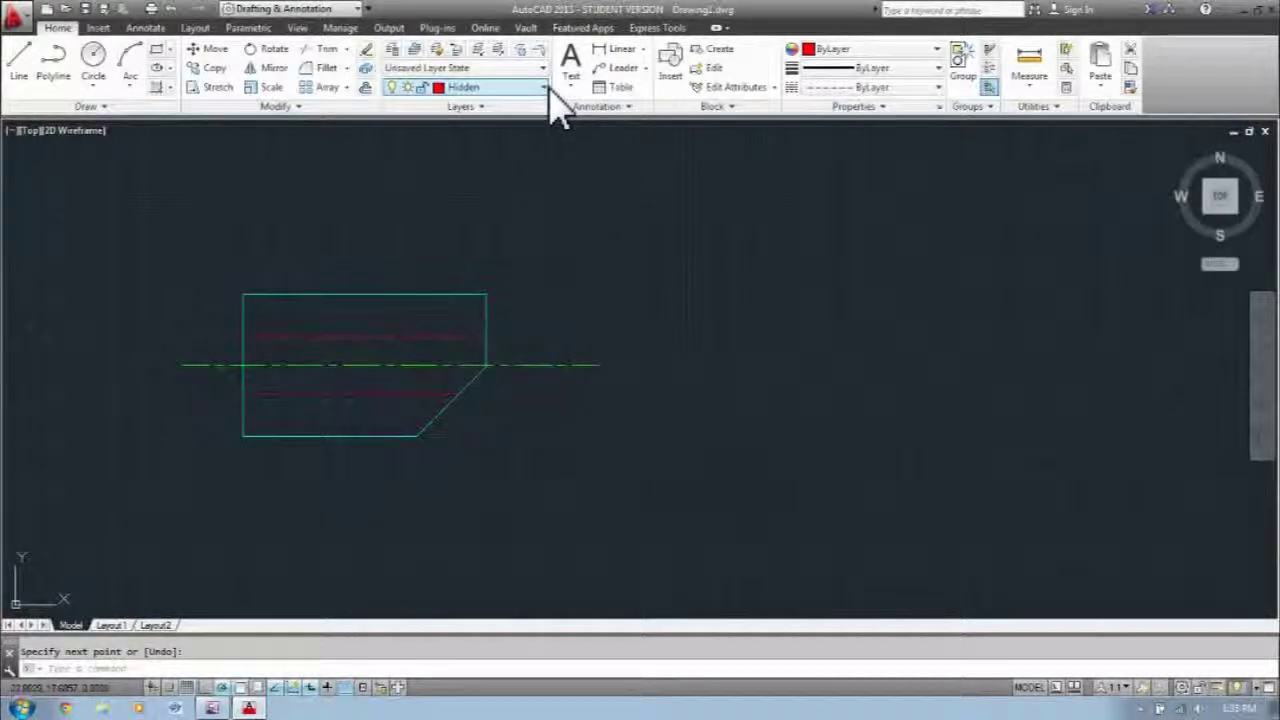
click(482, 147)
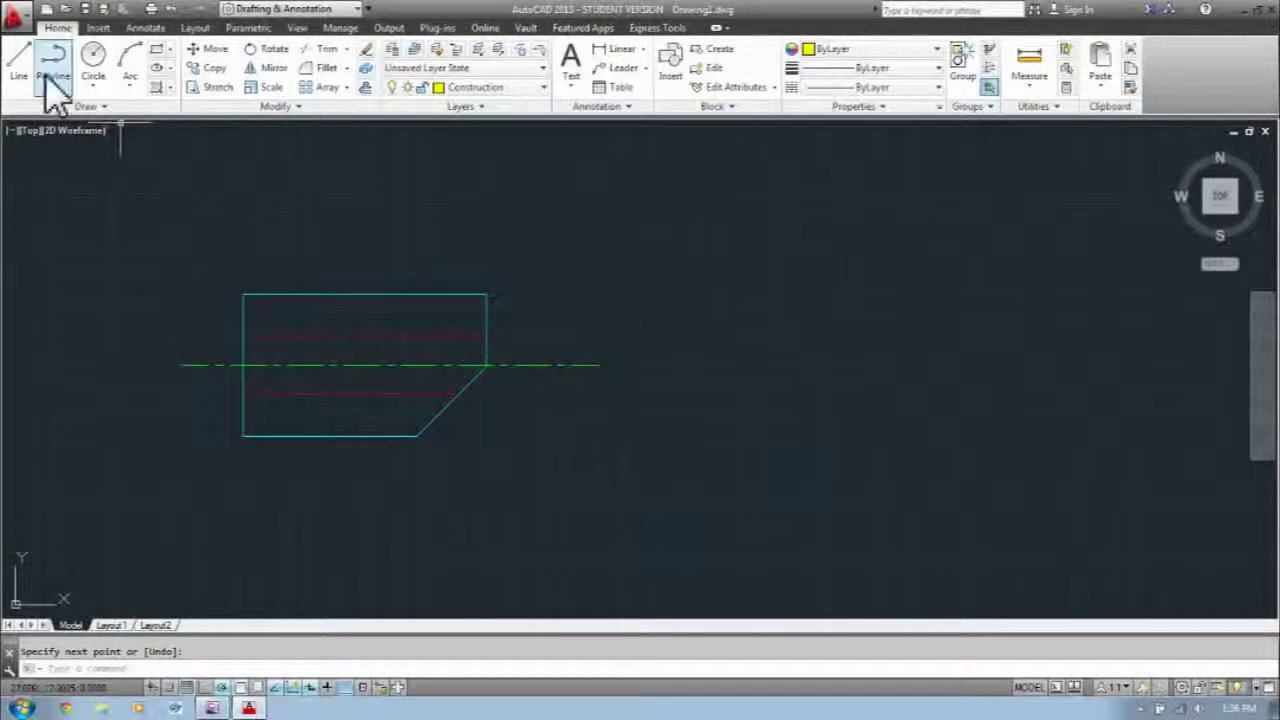
click(18, 66)
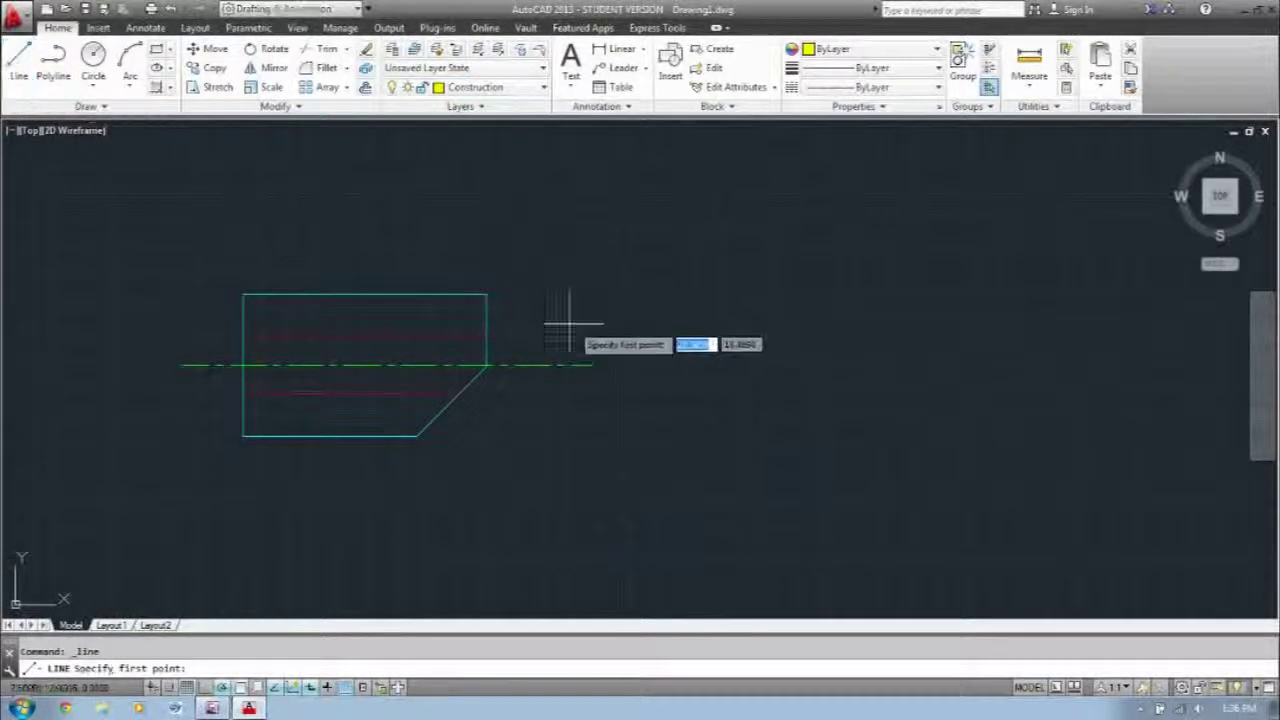
click(486, 336)
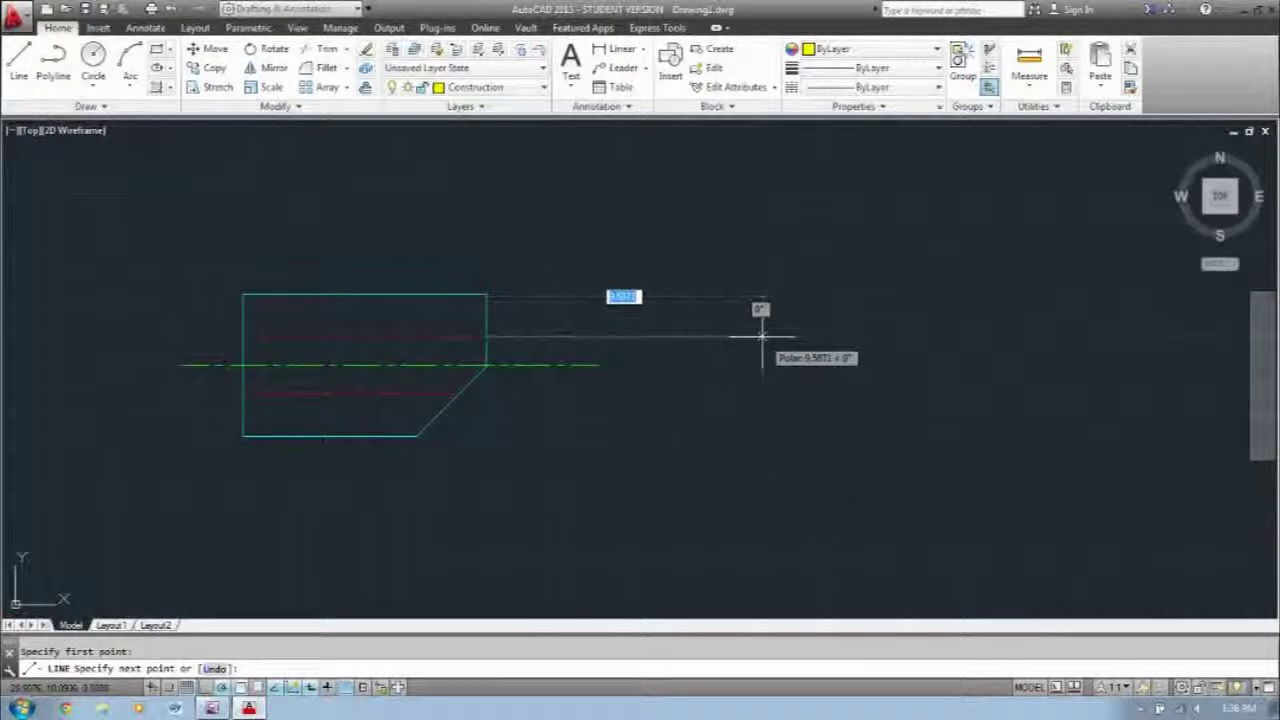
key(Return)
Step: Draw horizontal construction lines rightward from the outline's upper-right corner and from the centerline's right end
click(19, 60)
click(486, 295)
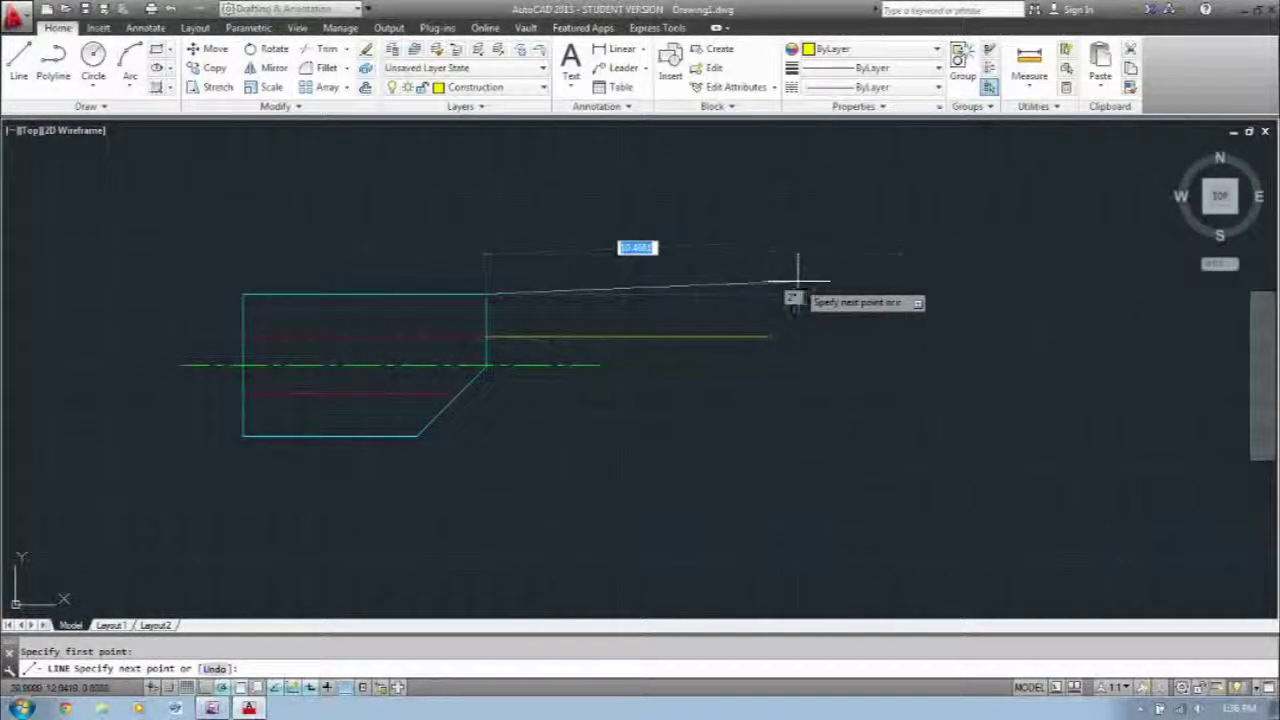
click(906, 295)
key(Return)
key(Return)
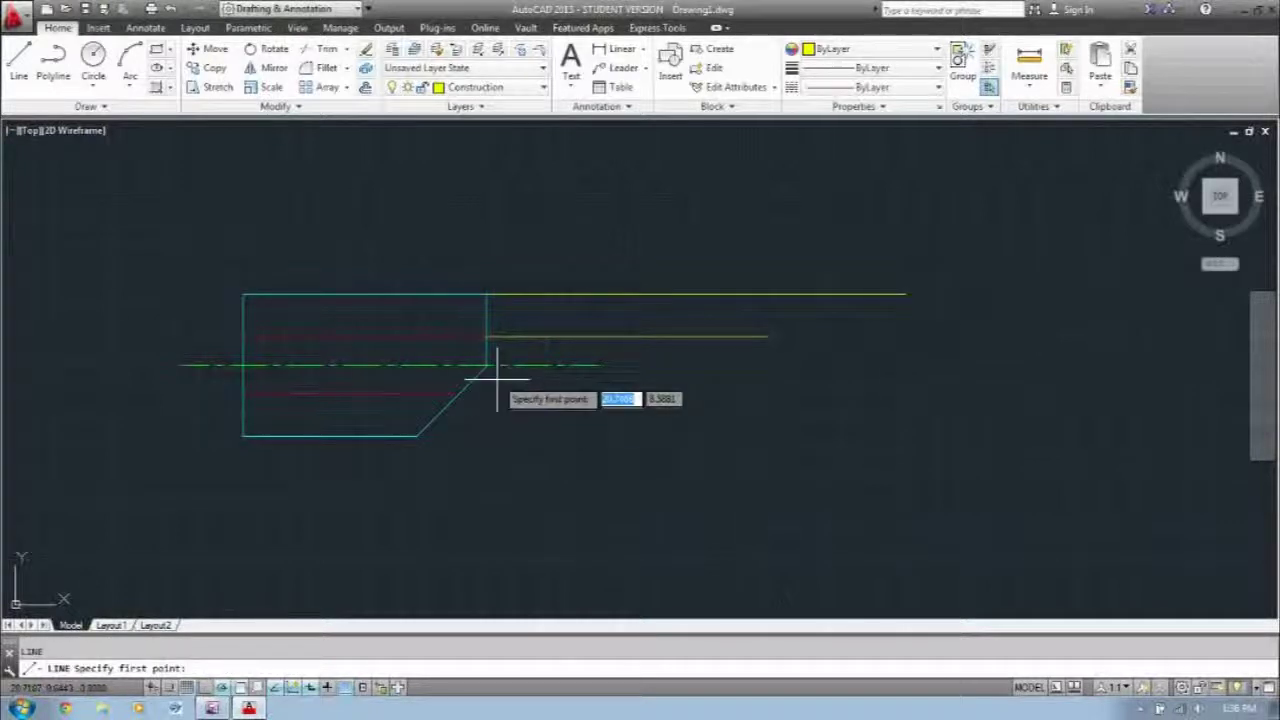
click(597, 365)
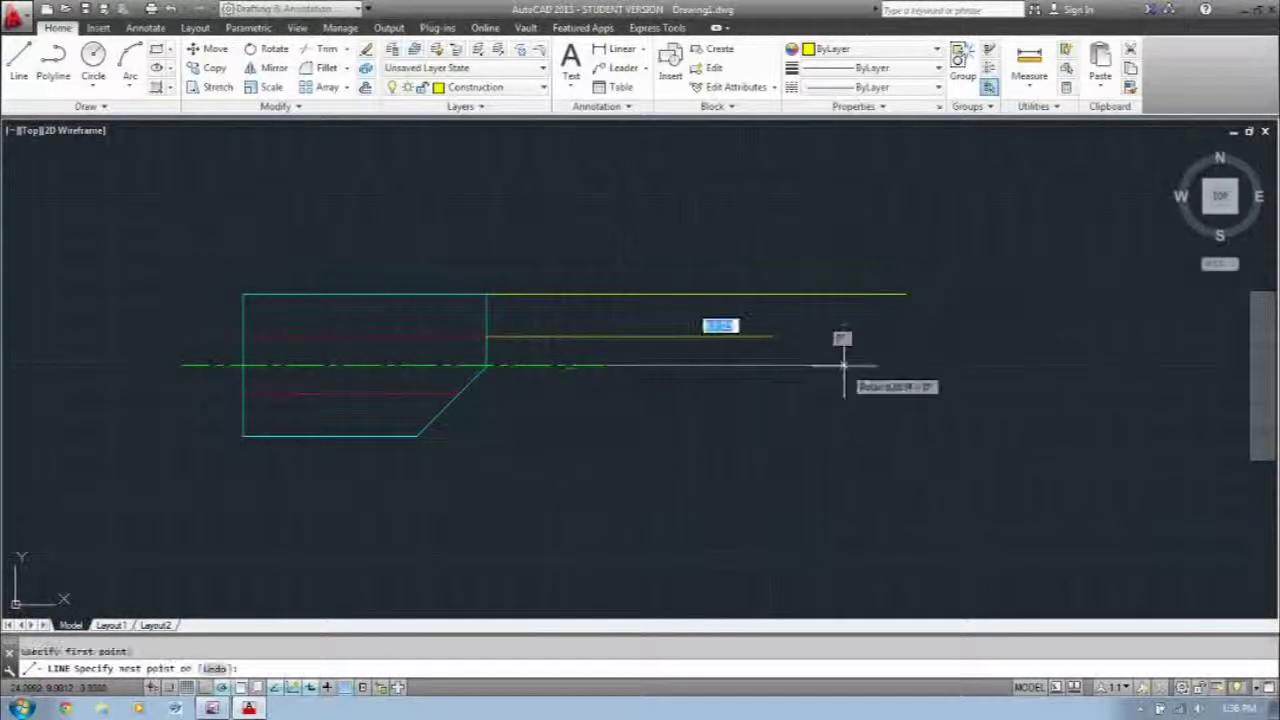
click(953, 365)
key(Return)
Step: Project a horizontal construction line rightward from the corner where the outline's right edge meets the angled edge
scroll(486, 392, up, 2)
key(Return)
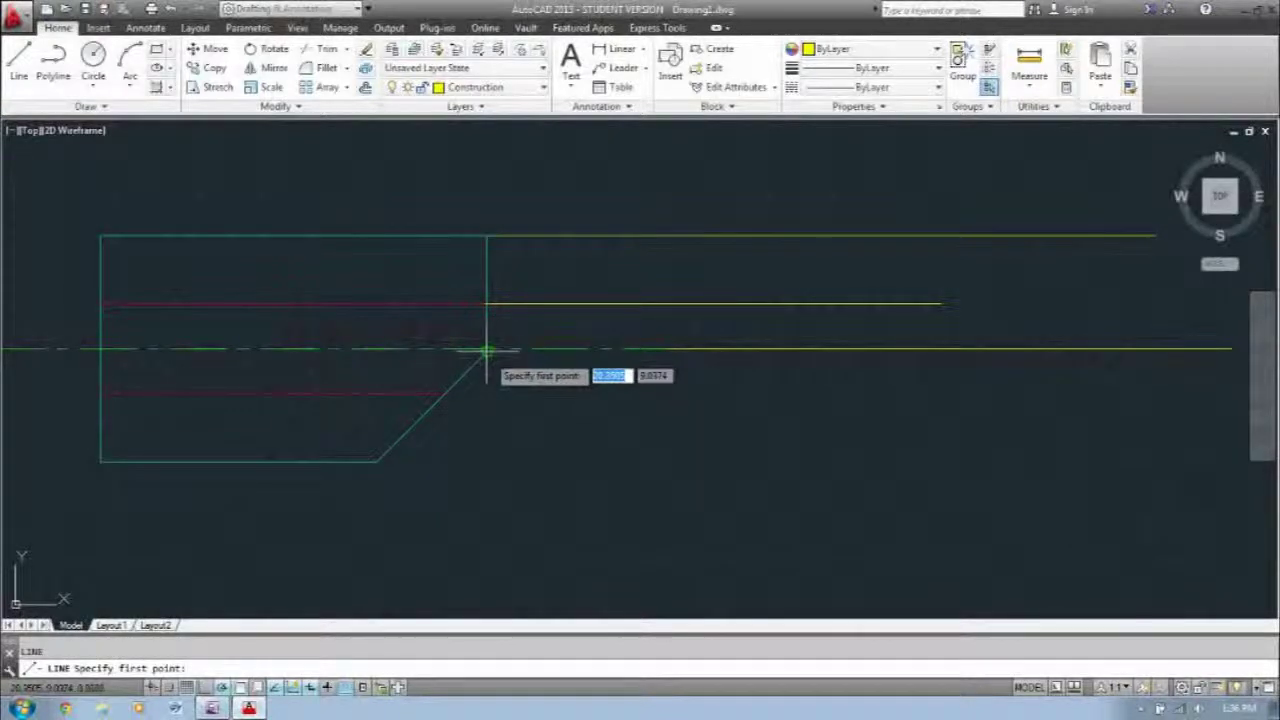
click(487, 349)
click(1182, 350)
key(Return)
Step: Draw horizontal construction lines rightward from the lower hidden line's end on the angled edge and from the angled edge's bottom corner
key(Return)
click(443, 393)
click(1092, 393)
key(Return)
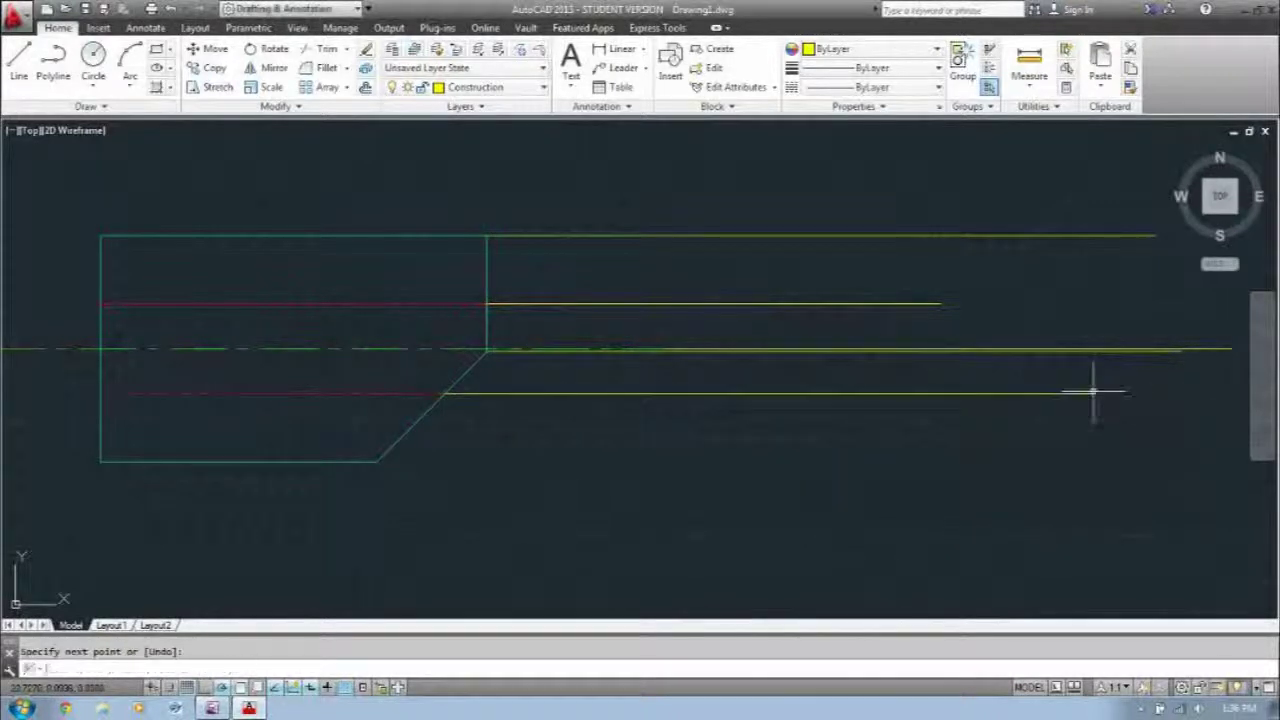
key(Return)
click(377, 461)
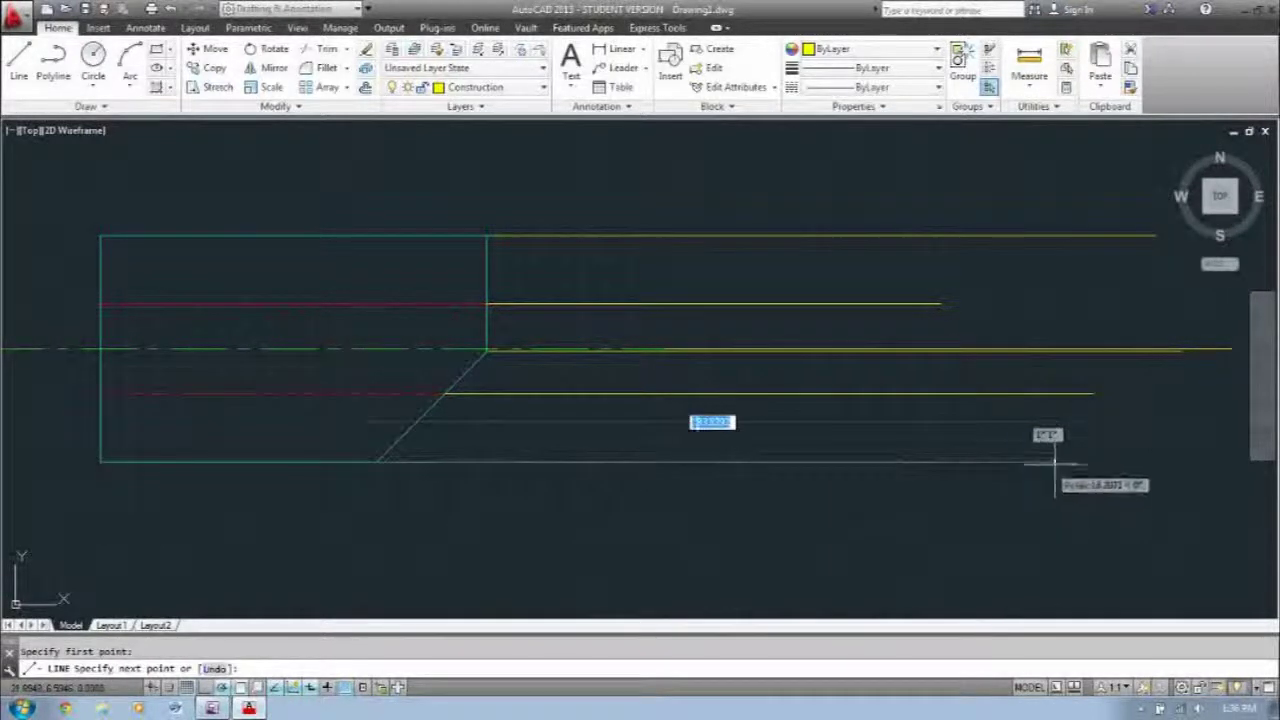
click(1129, 462)
key(Return)
Step: Make Object the current layer and draw a 5-unit-wide side-view rectangle between the top and bottom construction lines
mouse_move(798, 488)
middle_down()
mouse_move(666, 437)
mouse_move(629, 486)
mouse_move(646, 449)
middle_up()
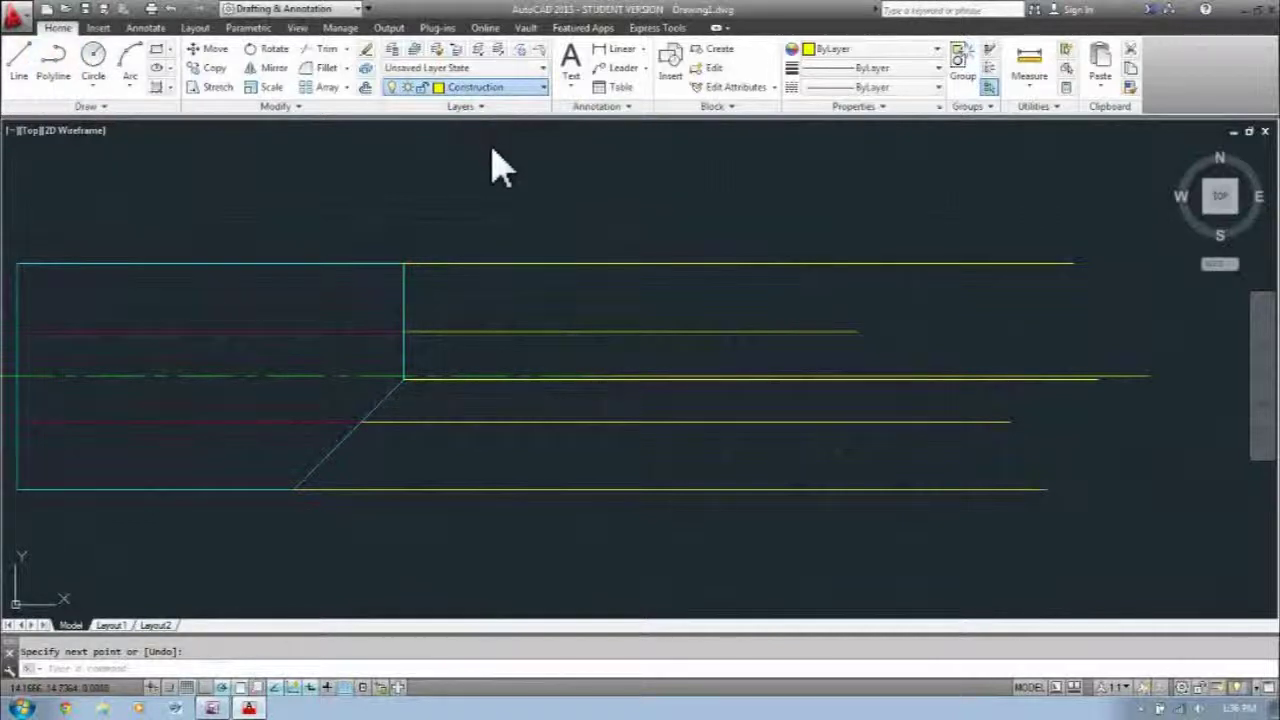
click(484, 184)
click(22, 62)
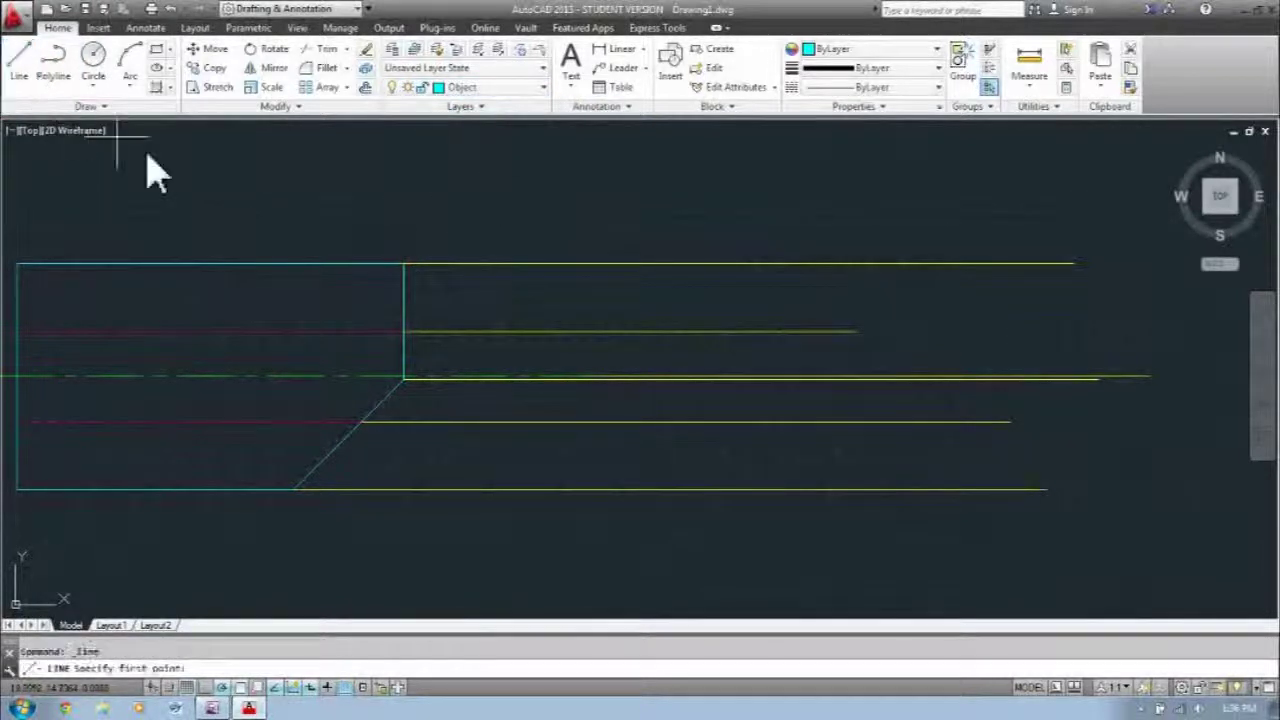
click(740, 264)
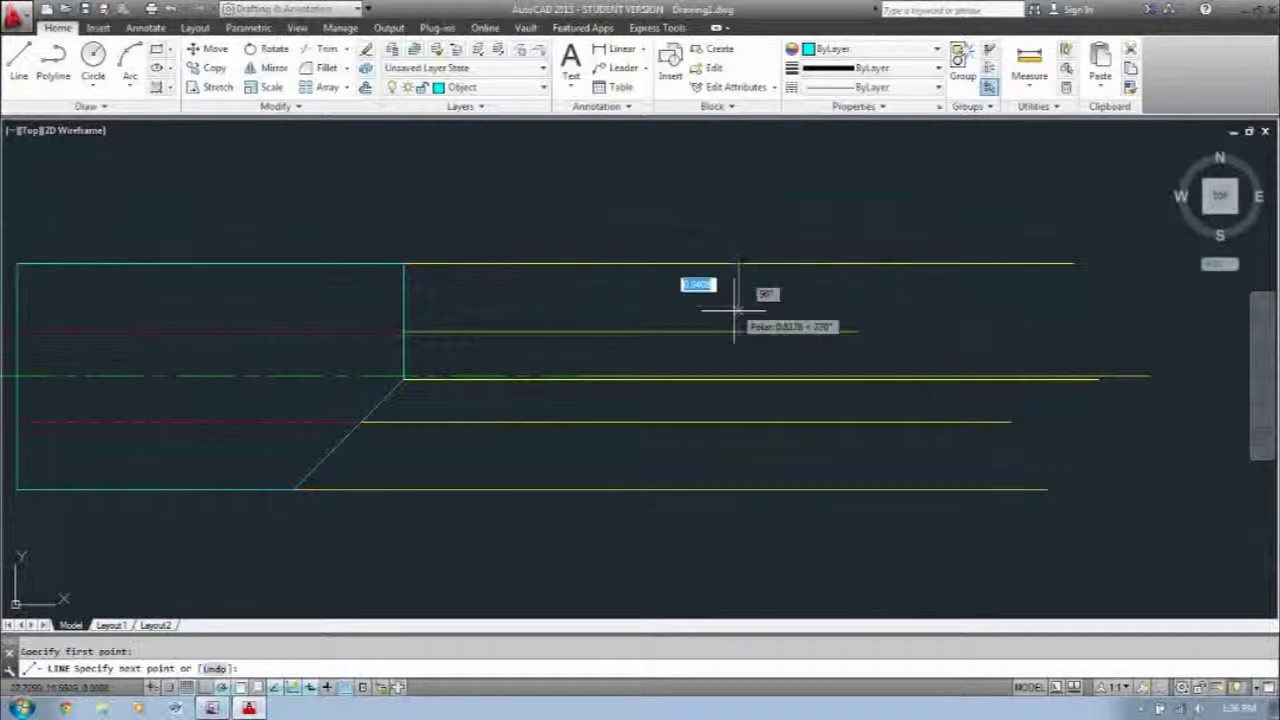
click(740, 489)
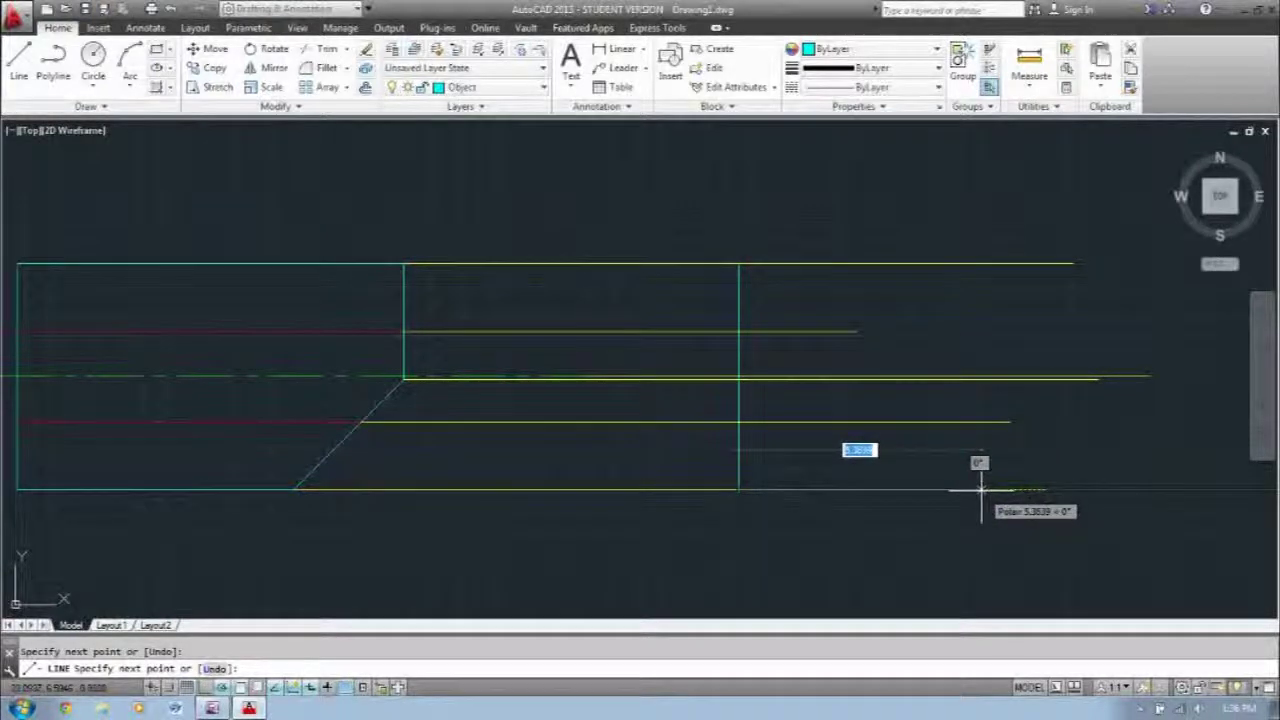
text(5)
key(Return)
click(964, 262)
click(739, 264)
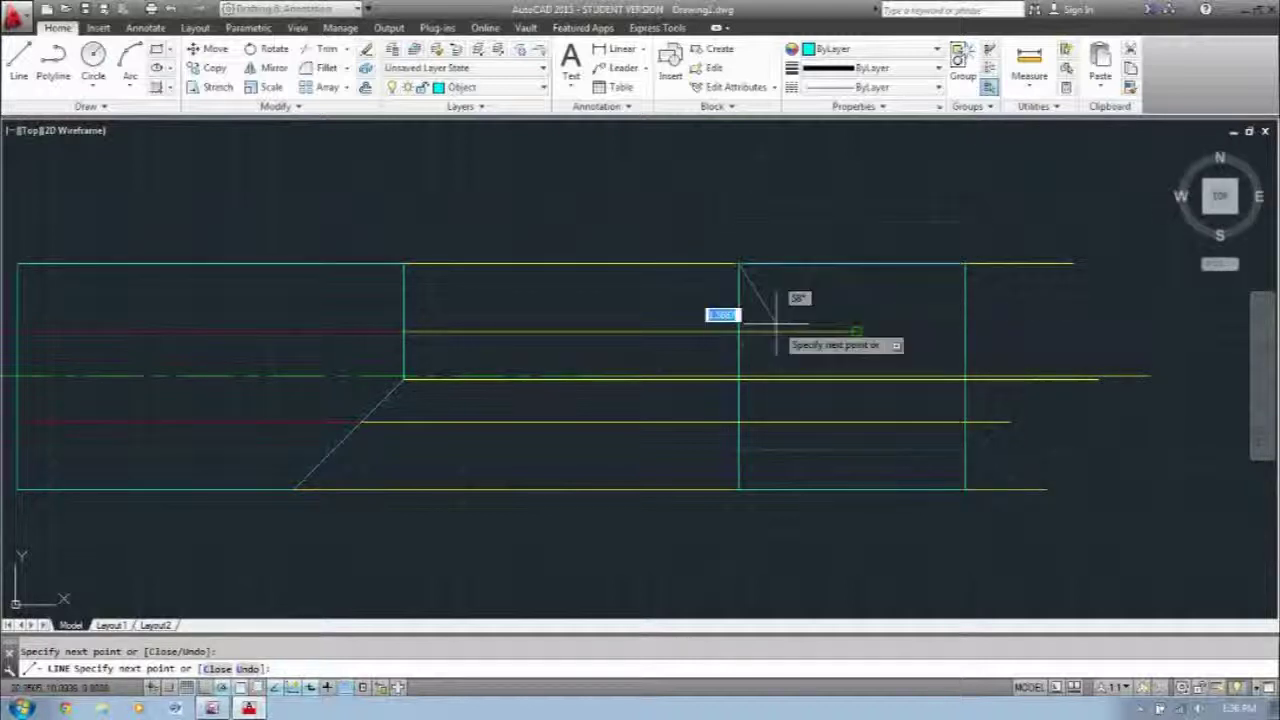
key(Return)
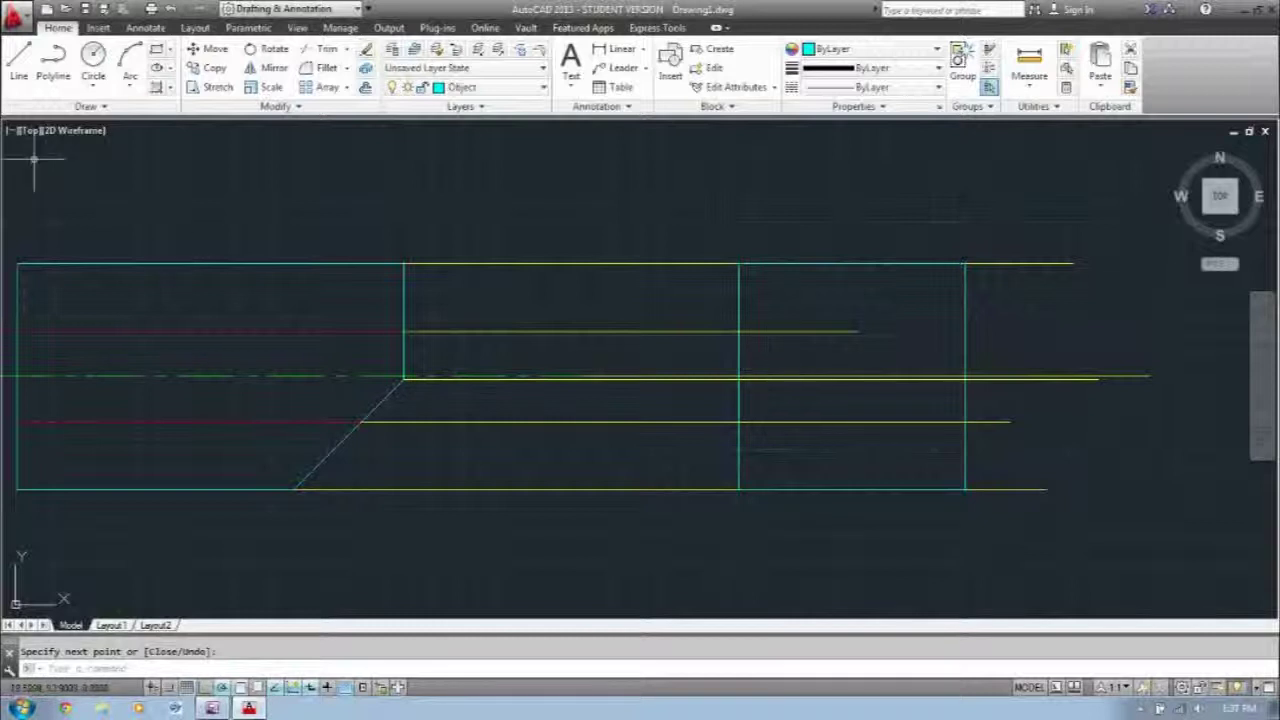
Step: Draw a horizontal object line across the side-view rectangle along the construction line from the angled edge's upper corner
click(20, 62)
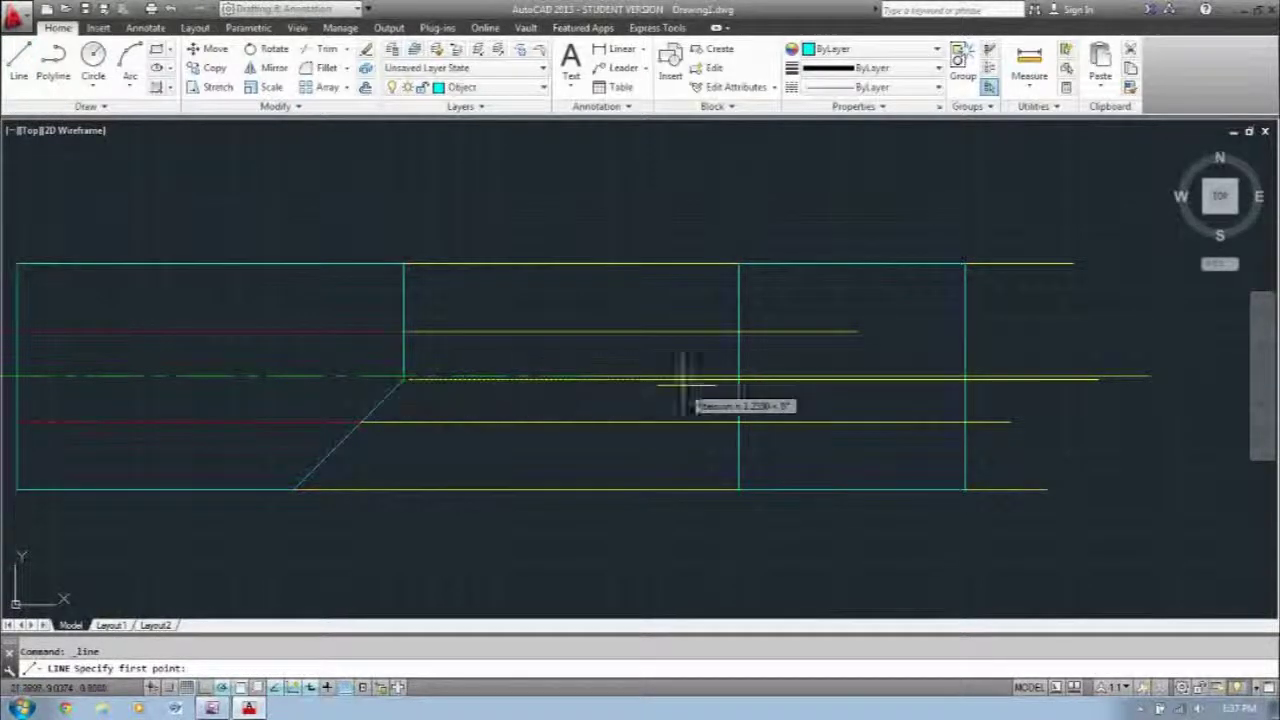
click(738, 378)
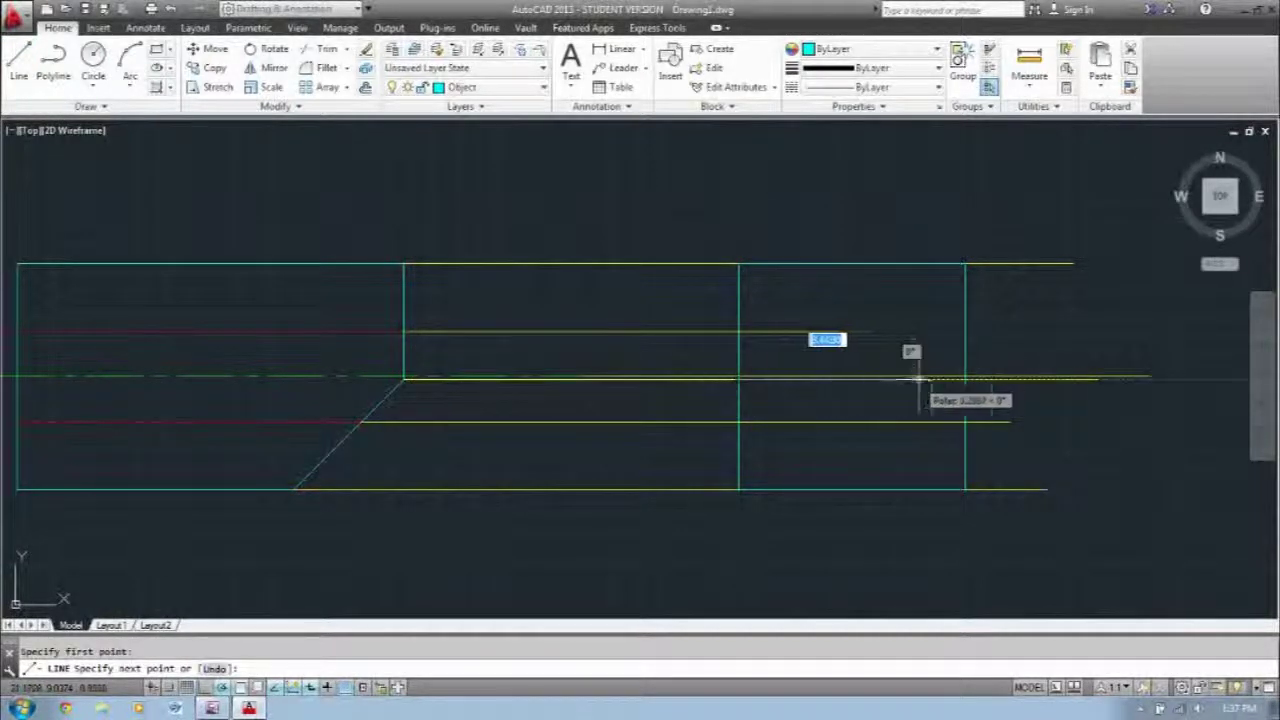
click(964, 378)
key(Return)
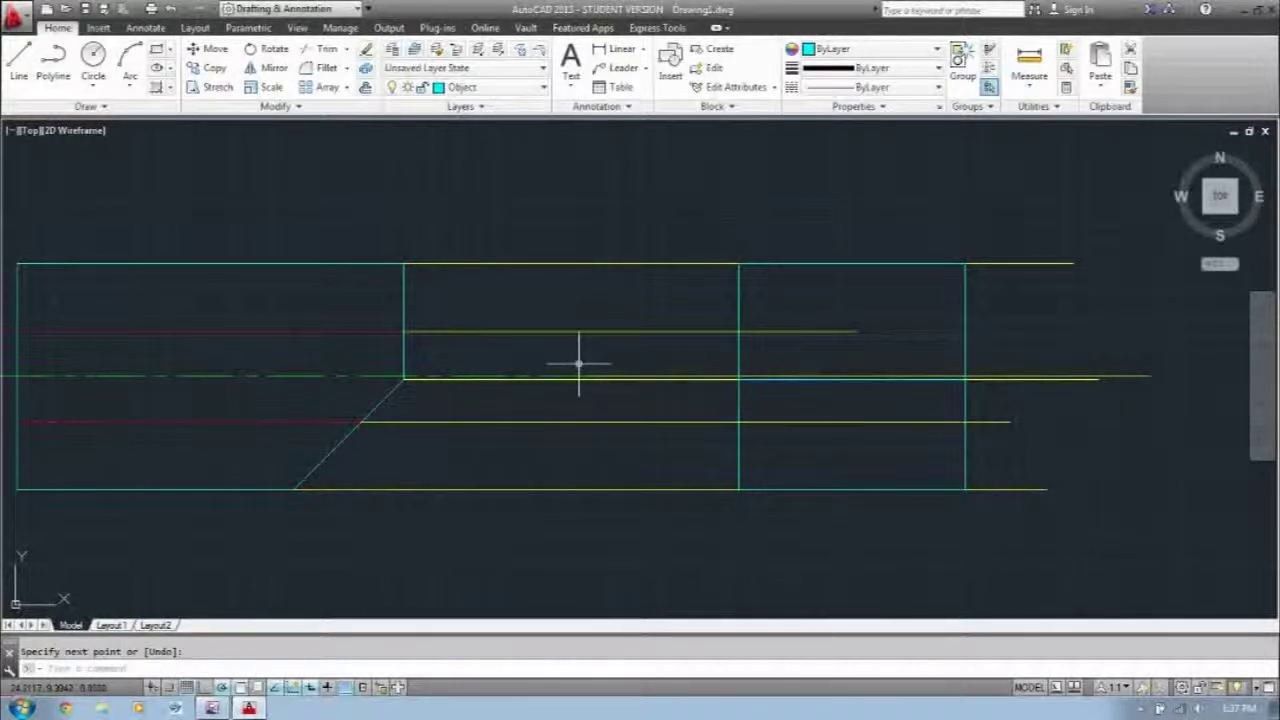
Step: Draw a circle at the side view's mid-width on the projected centerline, with its radius reaching the lower hidden-edge construction line
click(94, 62)
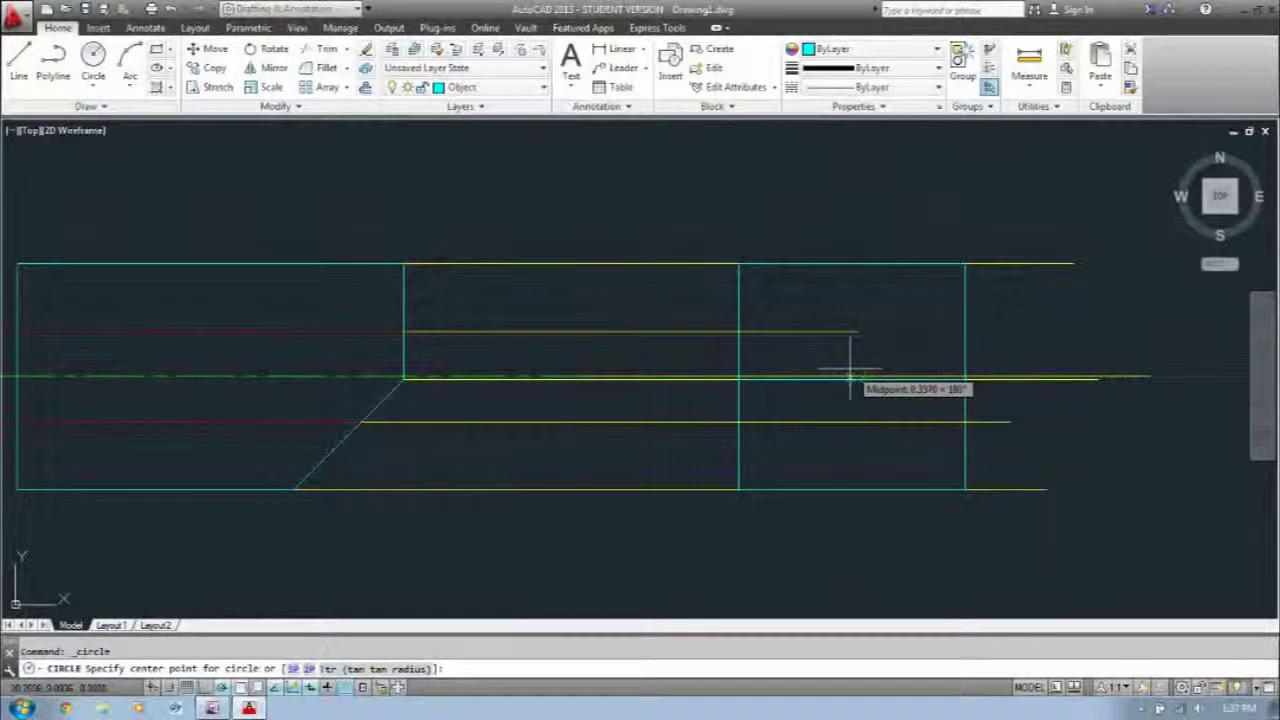
scroll(845, 376, up, 2)
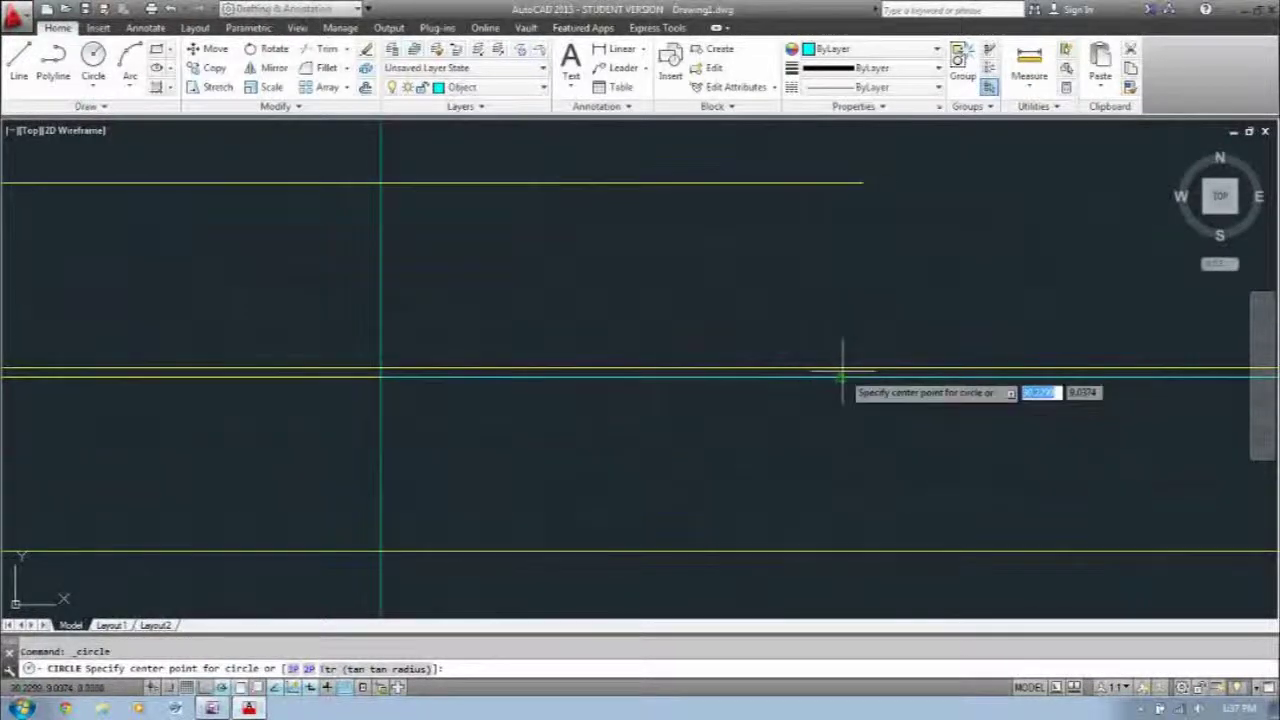
click(840, 373)
scroll(870, 420, down, 3)
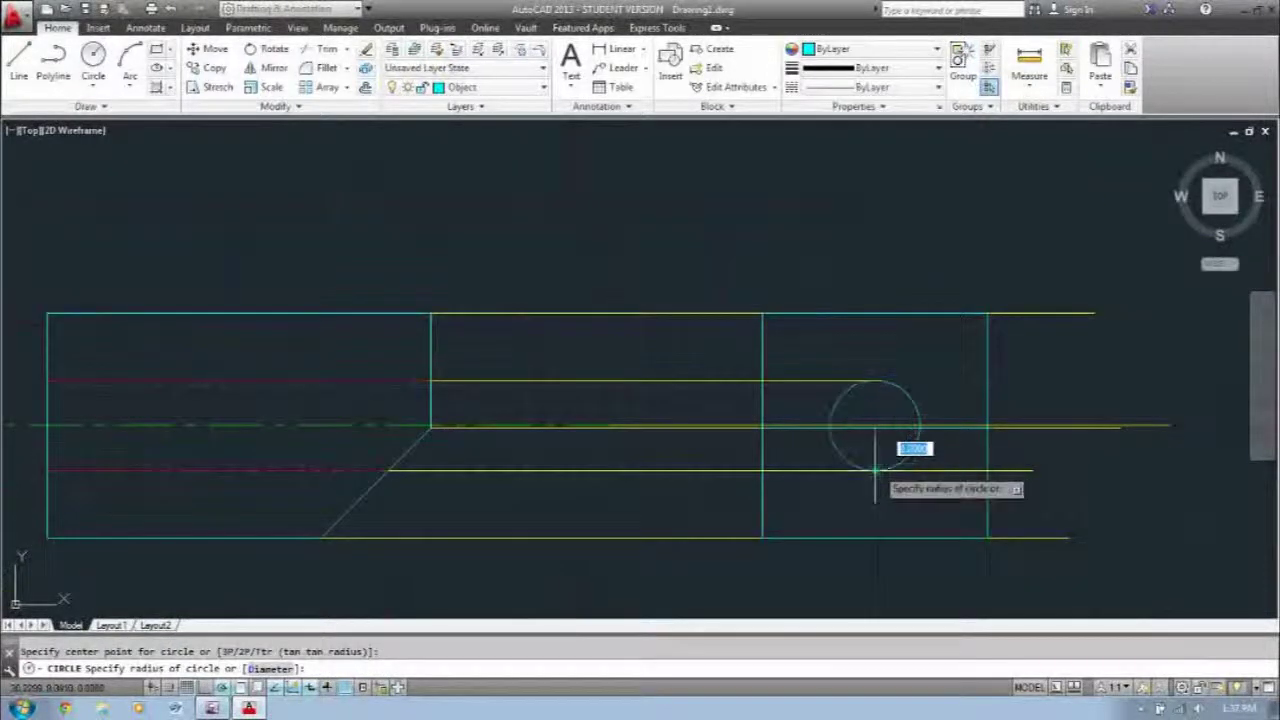
click(875, 468)
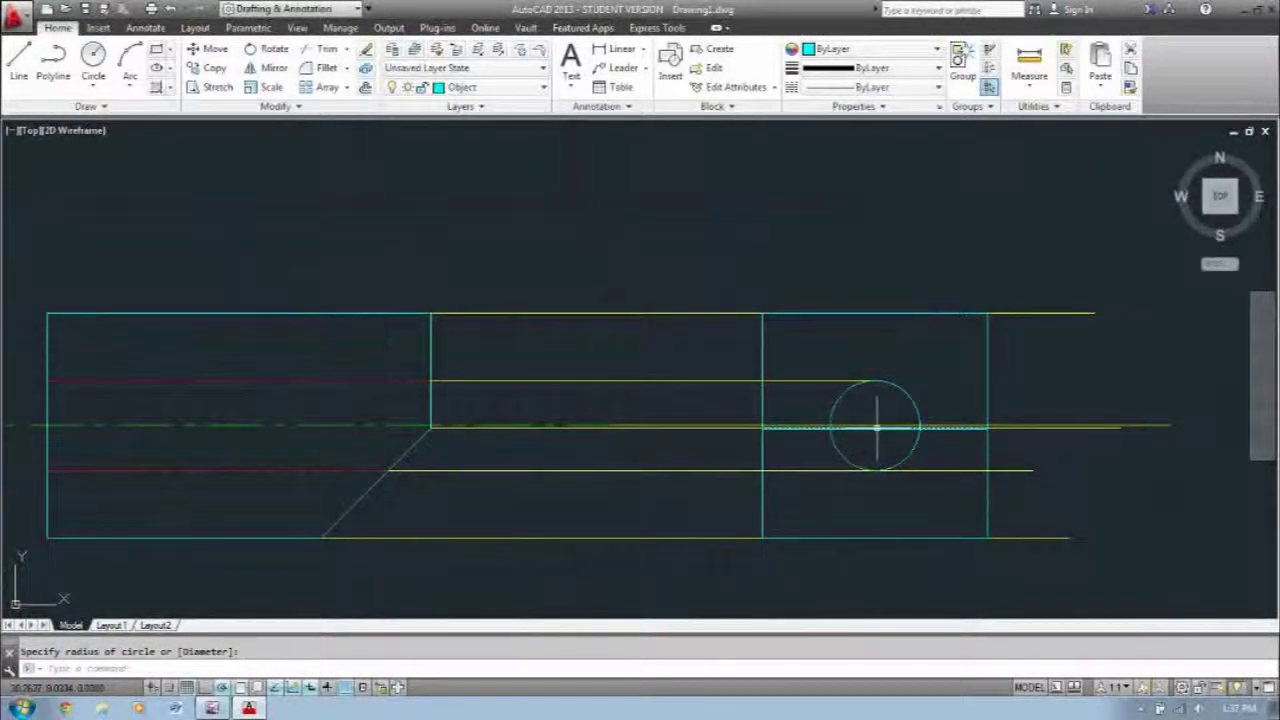
Step: Trim away the part of the side view's horizontal object line that lies inside the circle
click(876, 428)
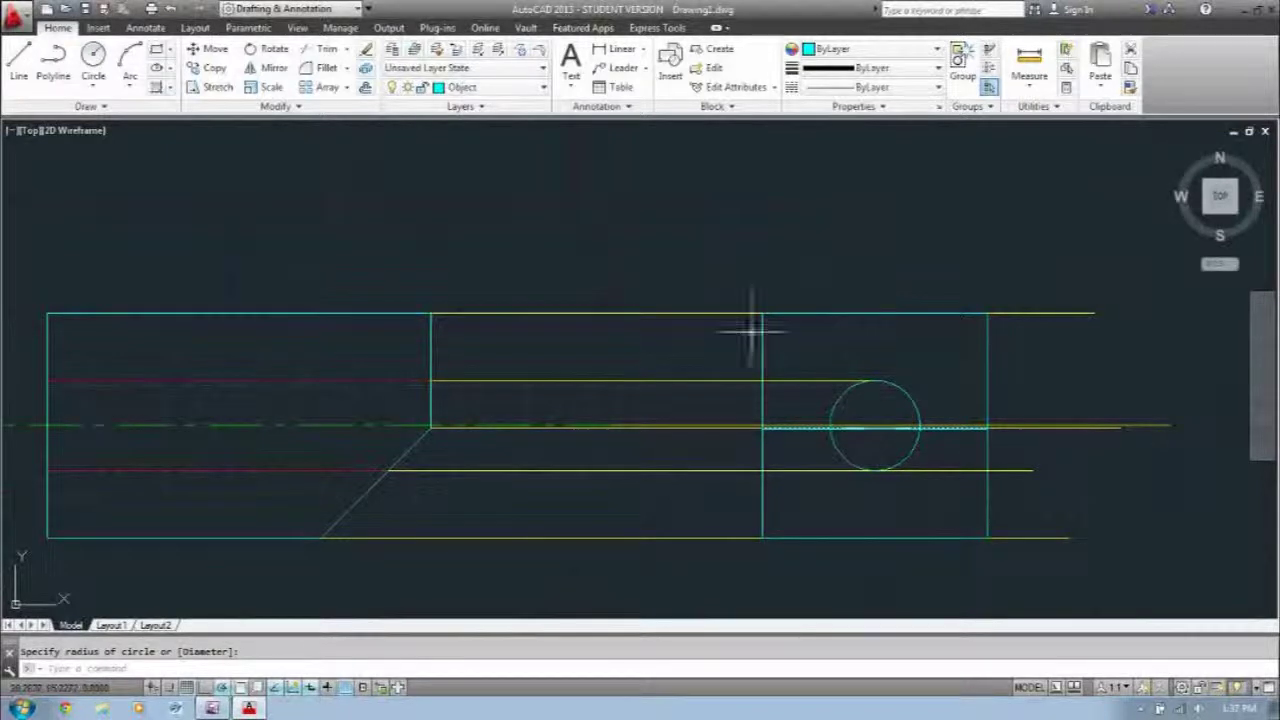
click(330, 50)
key(Return)
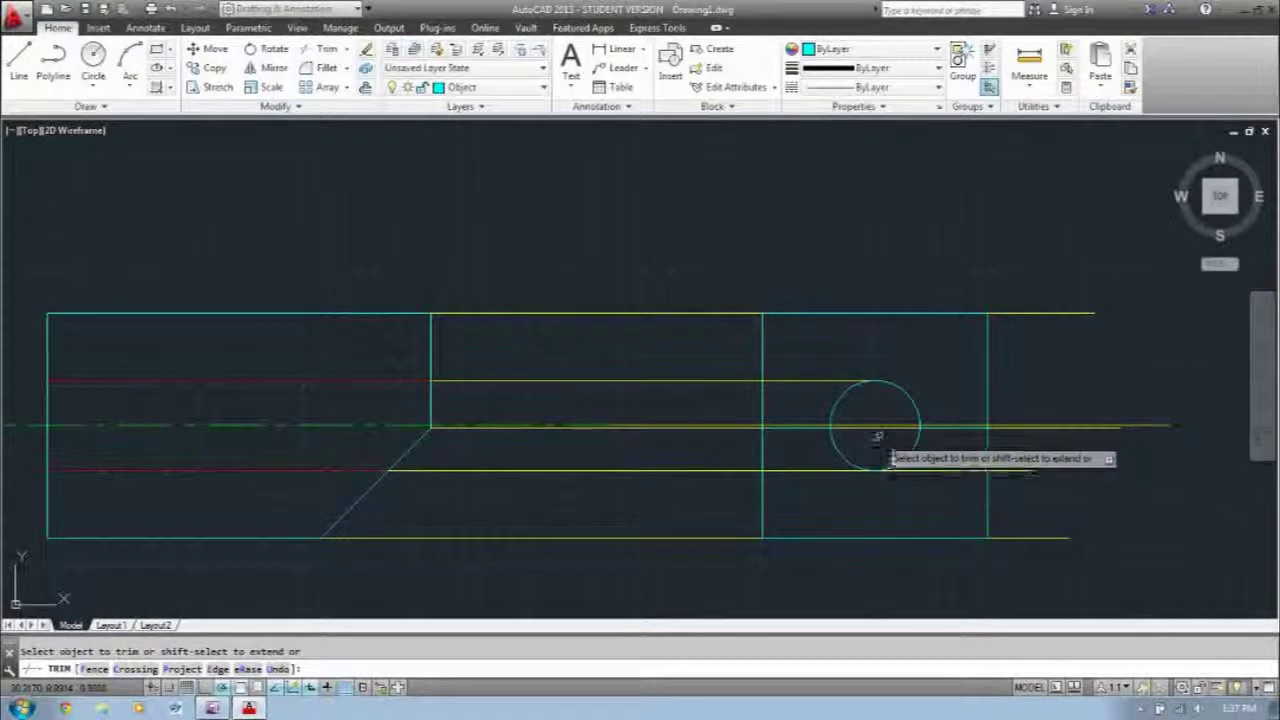
key(Return)
mouse_move(684, 364)
middle_down()
mouse_move(646, 294)
mouse_move(686, 280)
middle_up()
middle_drag(583, 329, 612, 330)
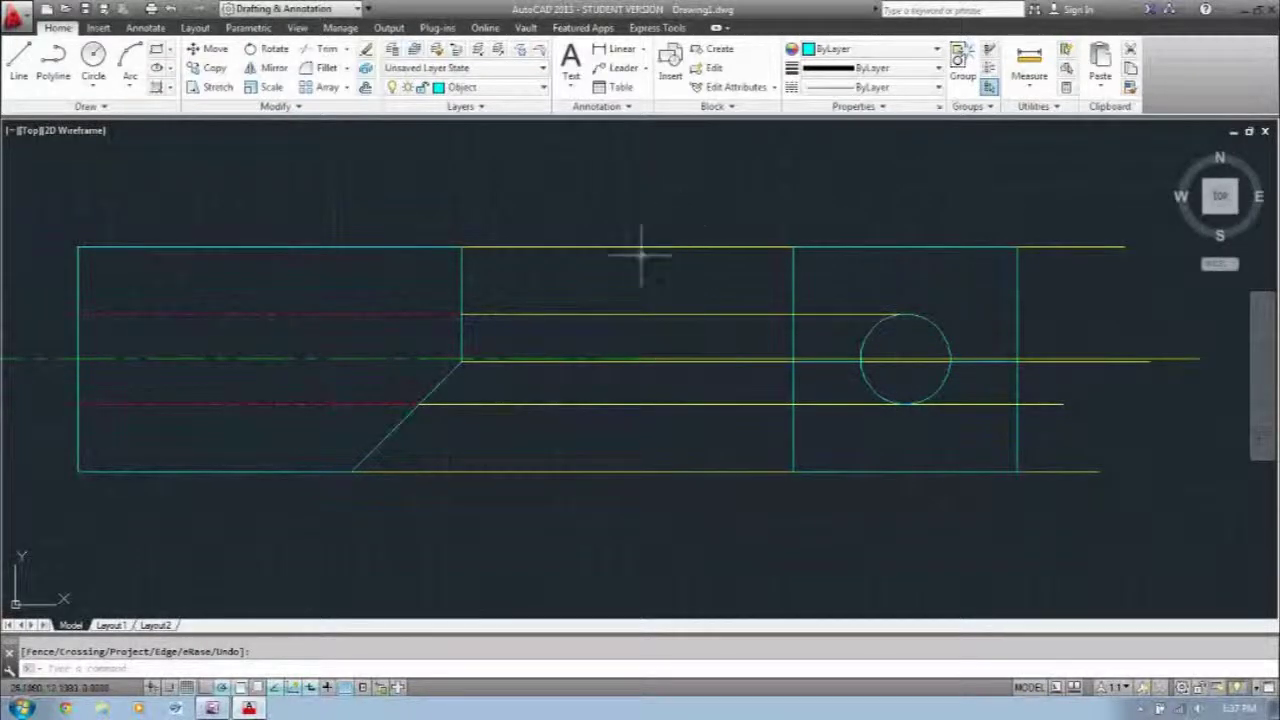
Step: Start a plot of the model with the DWG To PDF.pc3 plotter and open its full preview
click(152, 9)
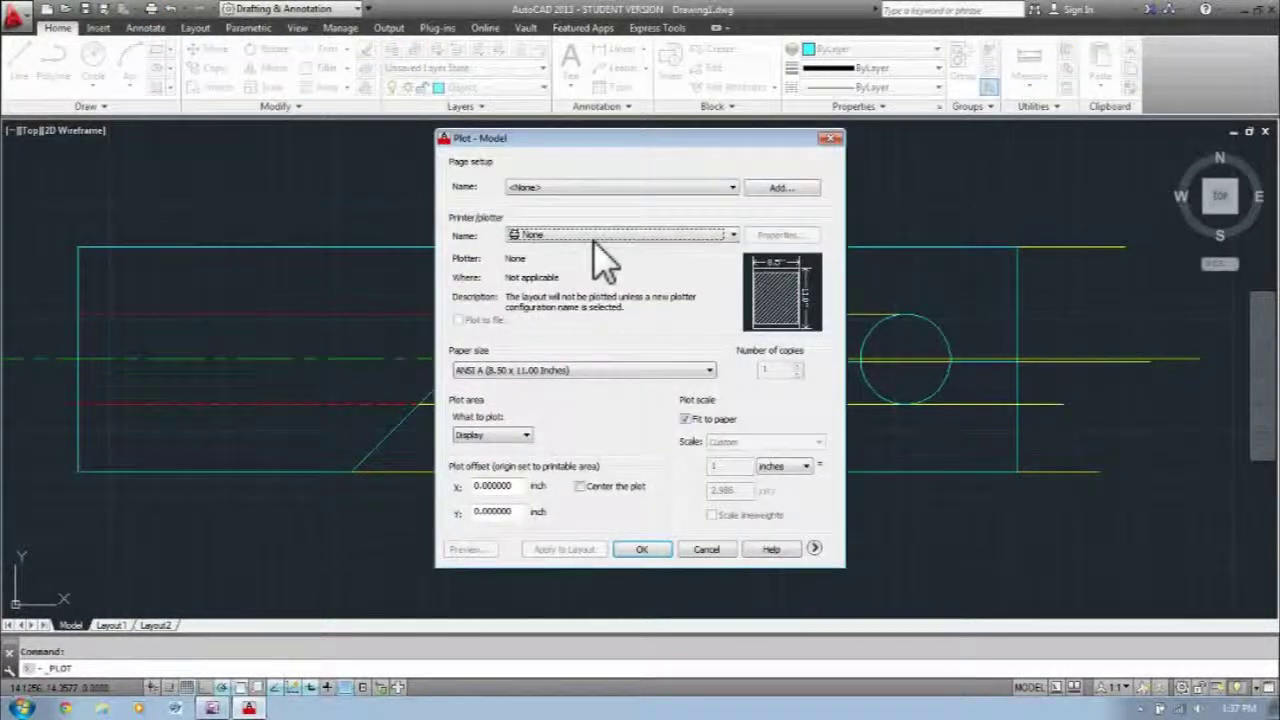
click(593, 238)
scroll(580, 290, down, 1)
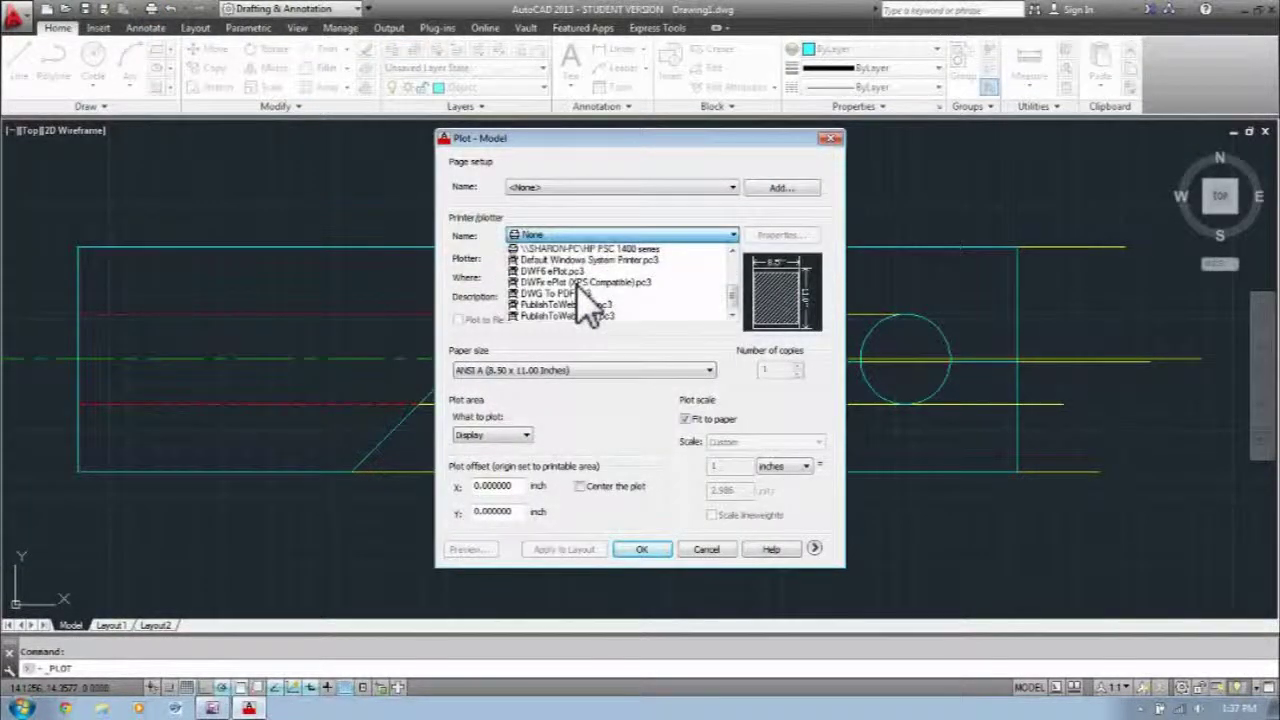
click(573, 293)
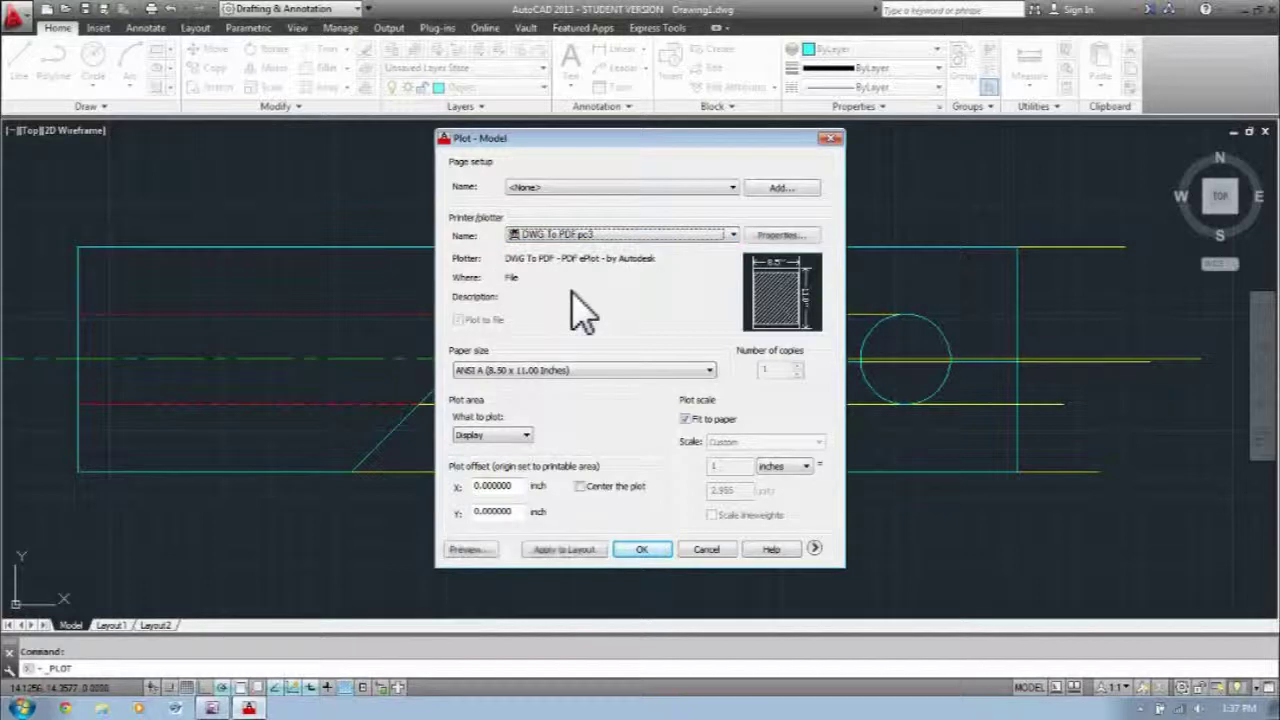
click(468, 549)
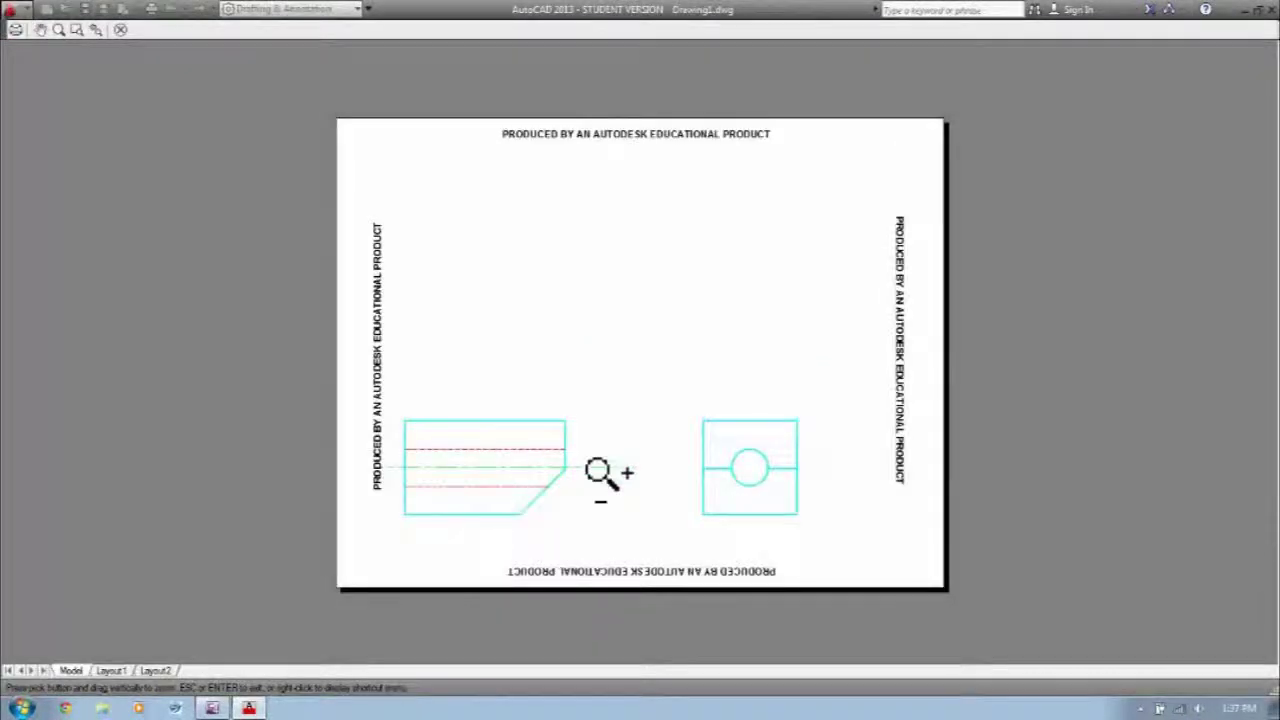
Step: Examine the object, hidden and center lines of both views in the plot preview, then leave it and cancel the plot
scroll(593, 490, up, 2)
middle_drag(586, 491, 594, 377)
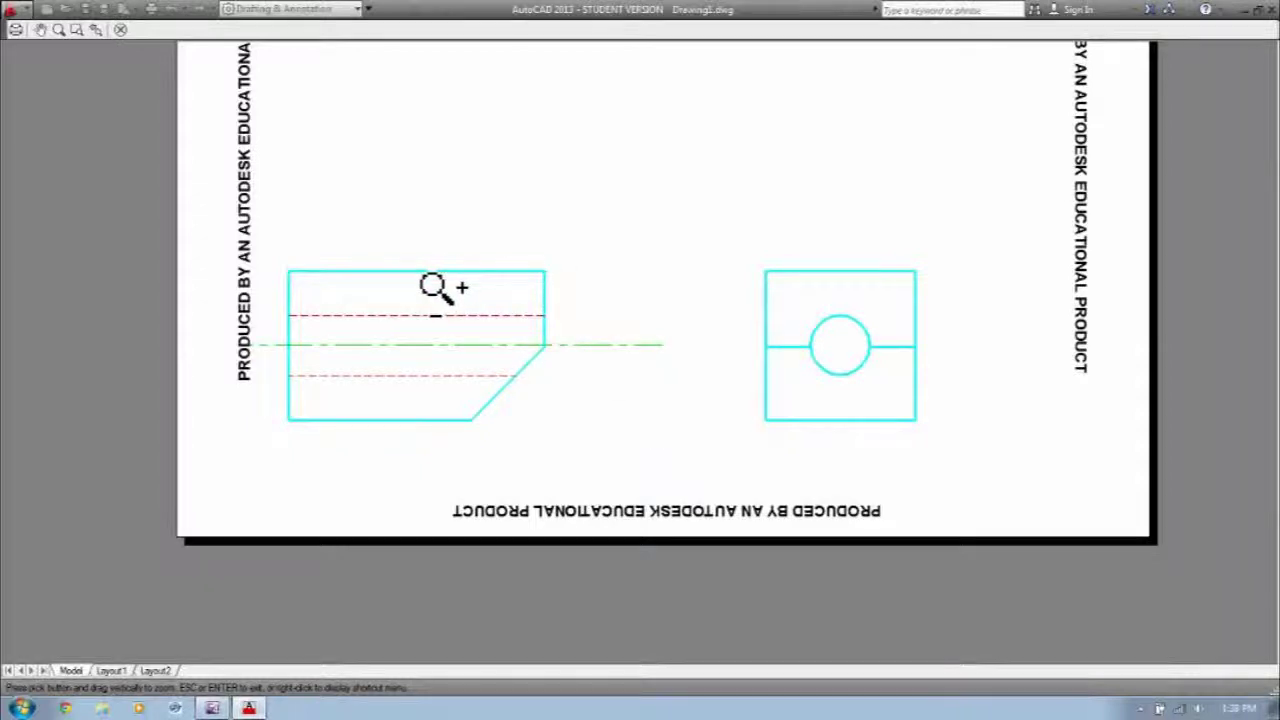
scroll(436, 290, up, 2)
scroll(400, 329, up, 2)
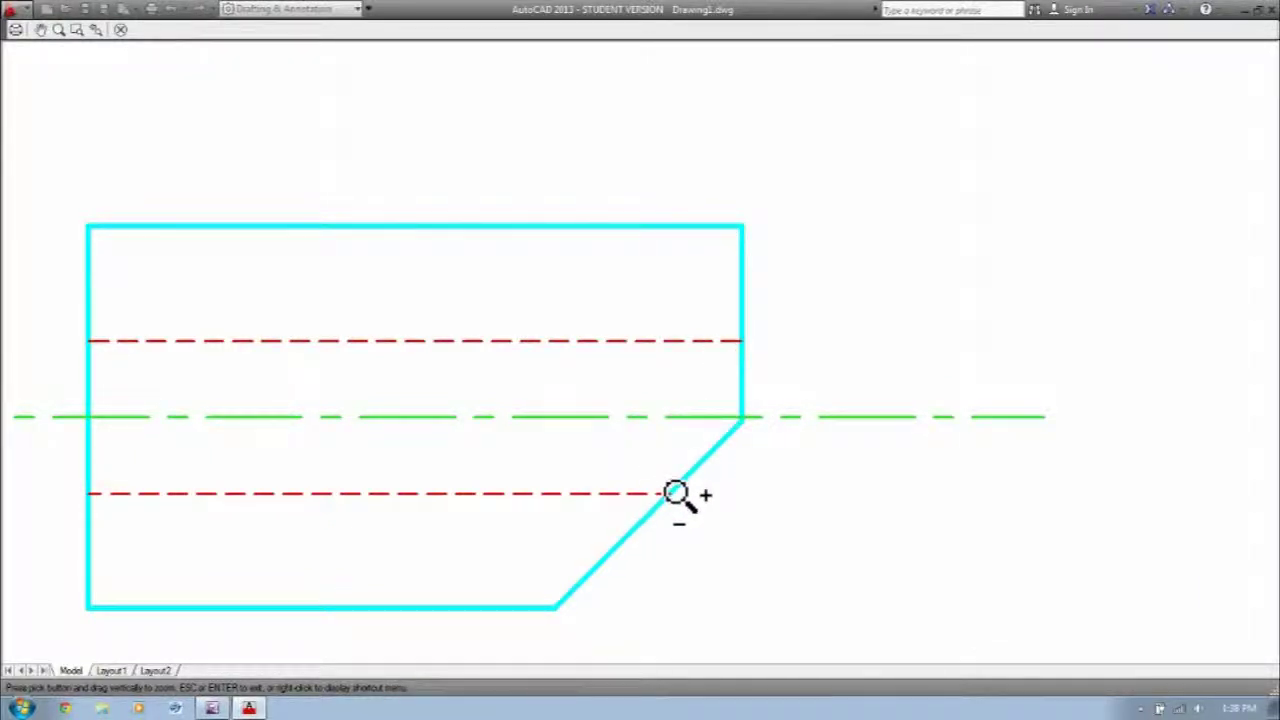
scroll(913, 405, down, 3)
mouse_move(866, 389)
middle_down()
mouse_move(449, 403)
mouse_move(610, 348)
middle_up()
right_click(607, 345)
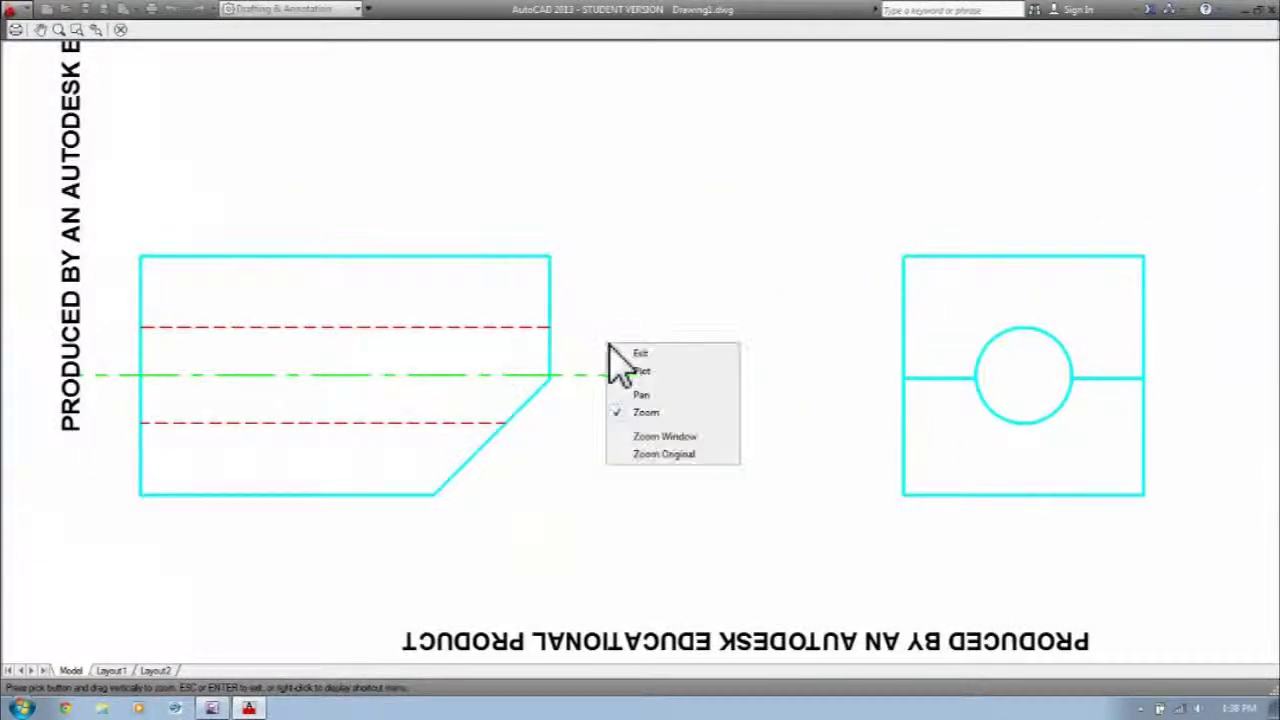
click(638, 353)
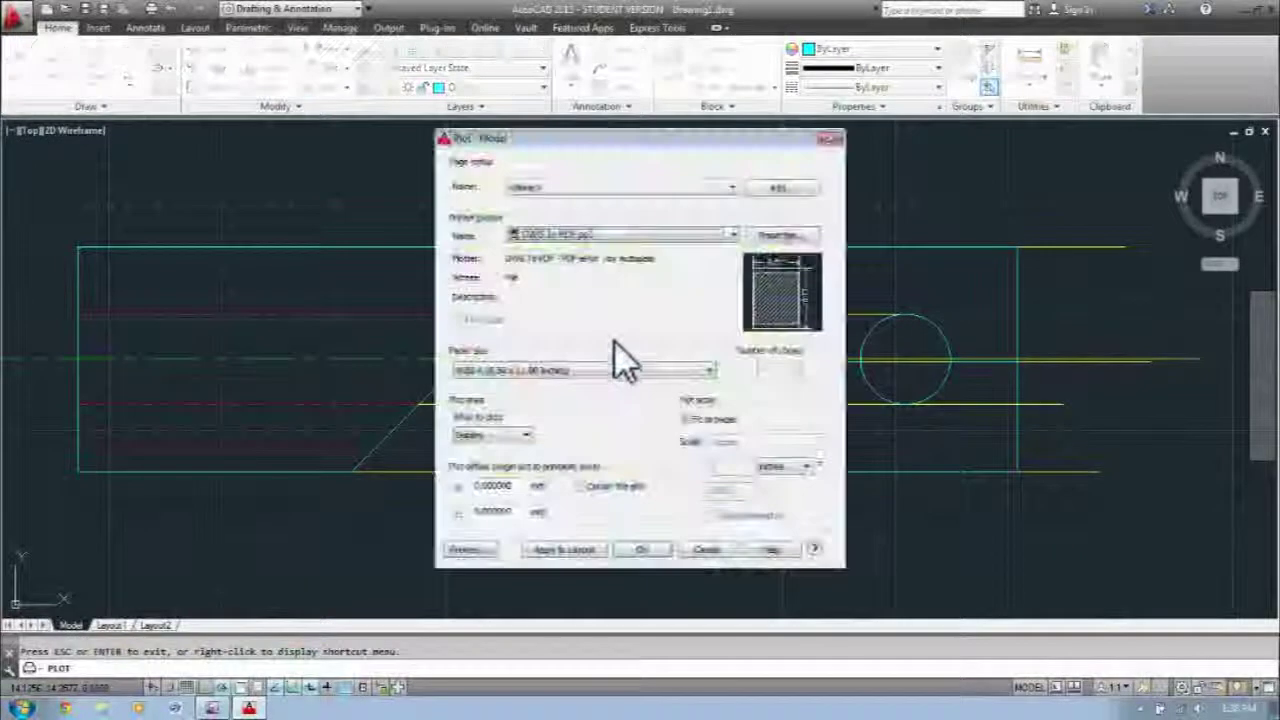
click(728, 550)
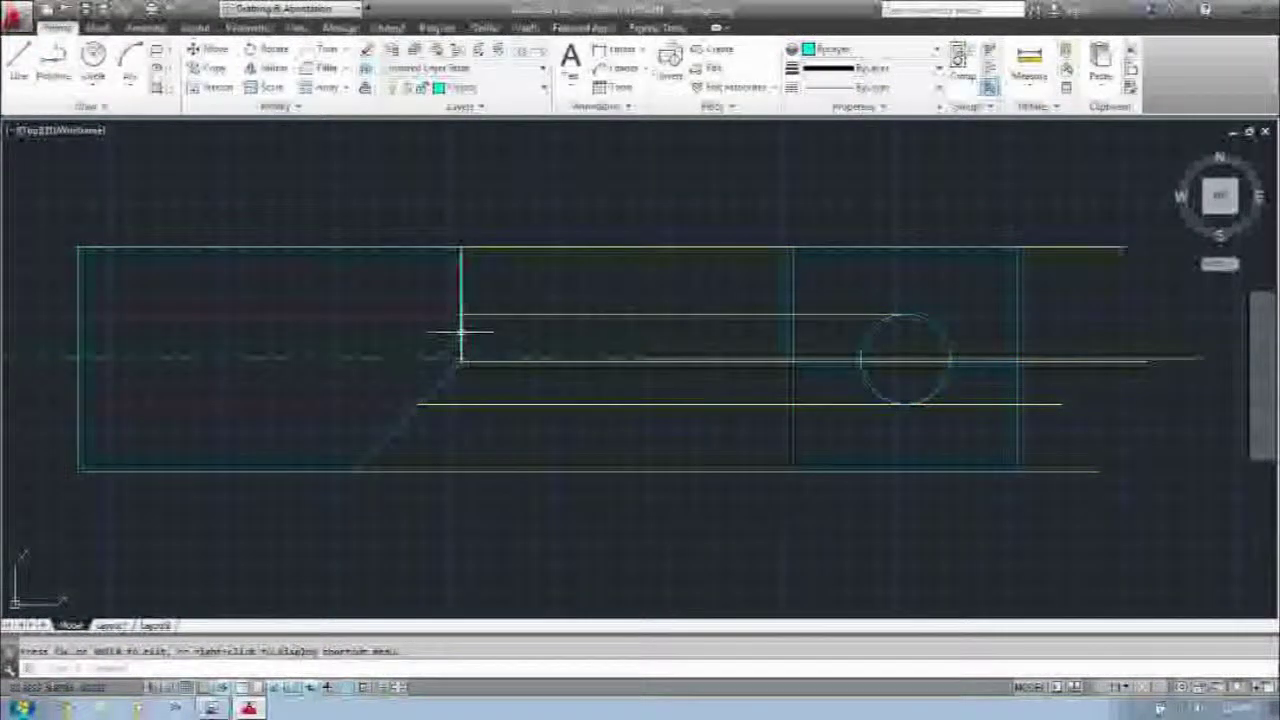
Step: Send the two hidden lines and the centerline of the front view to the back of the draw order
click(349, 291)
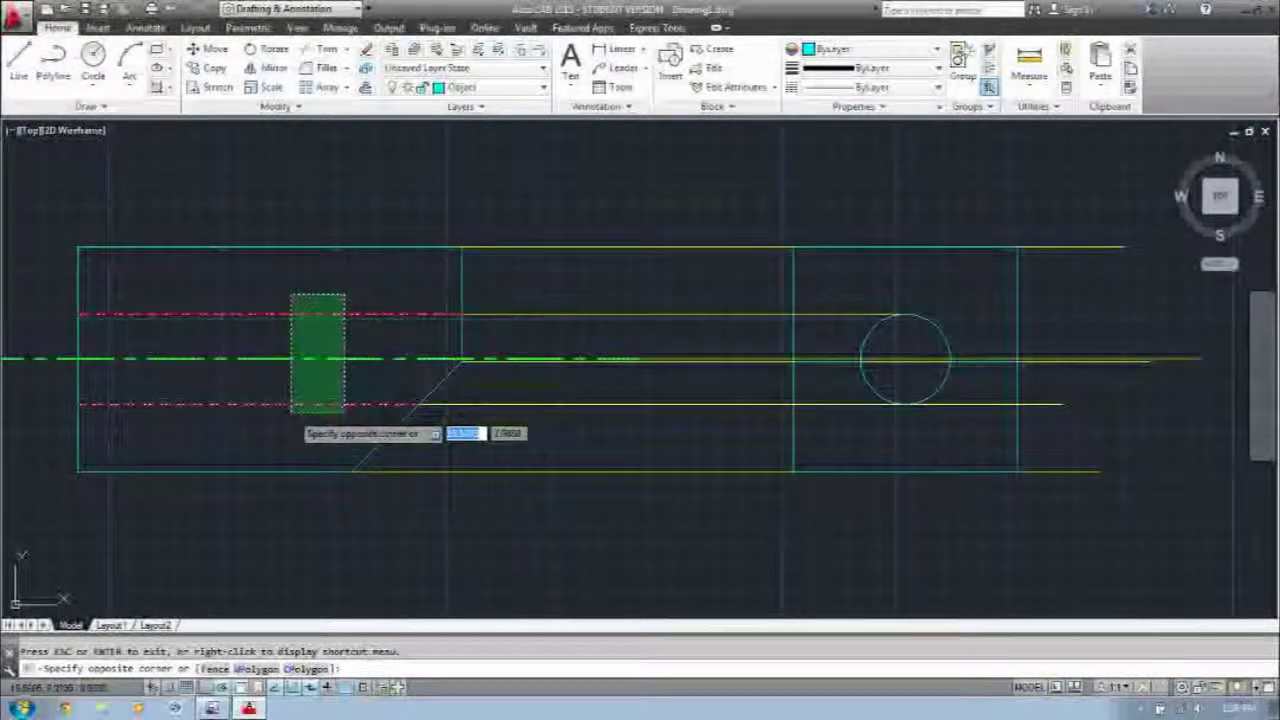
click(289, 425)
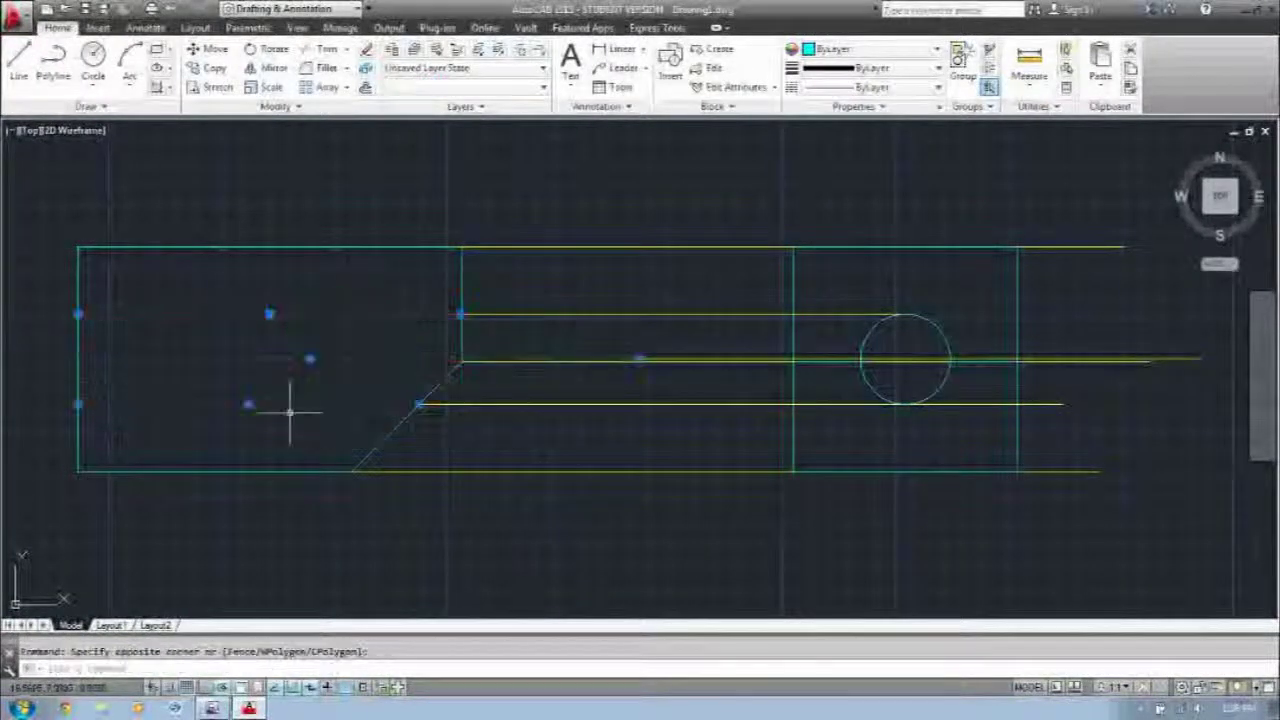
right_click(351, 327)
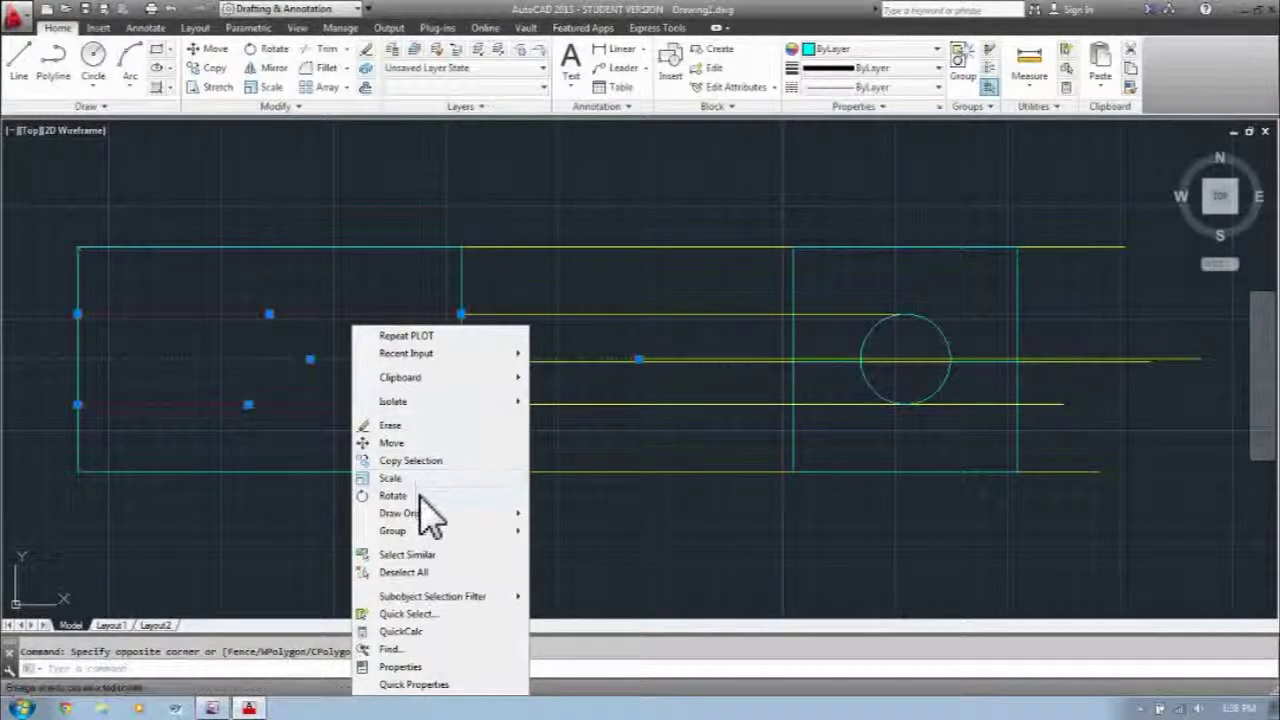
mouse_move(422, 512)
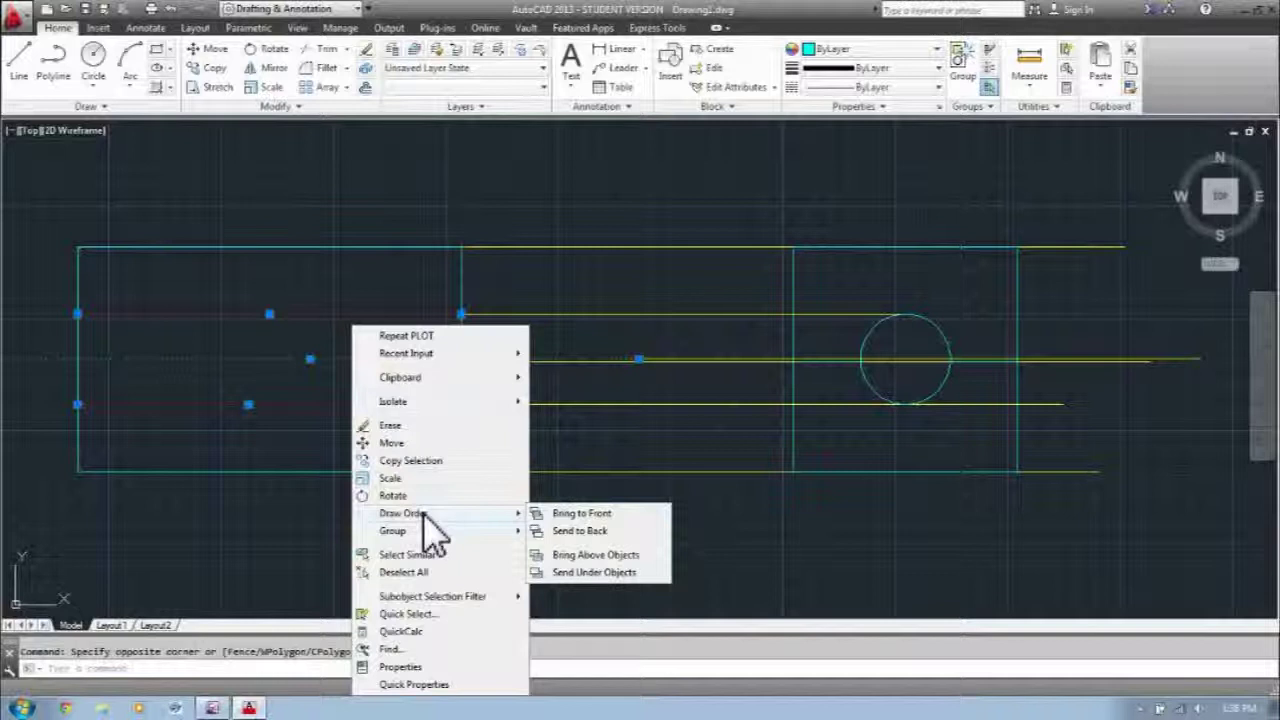
click(594, 532)
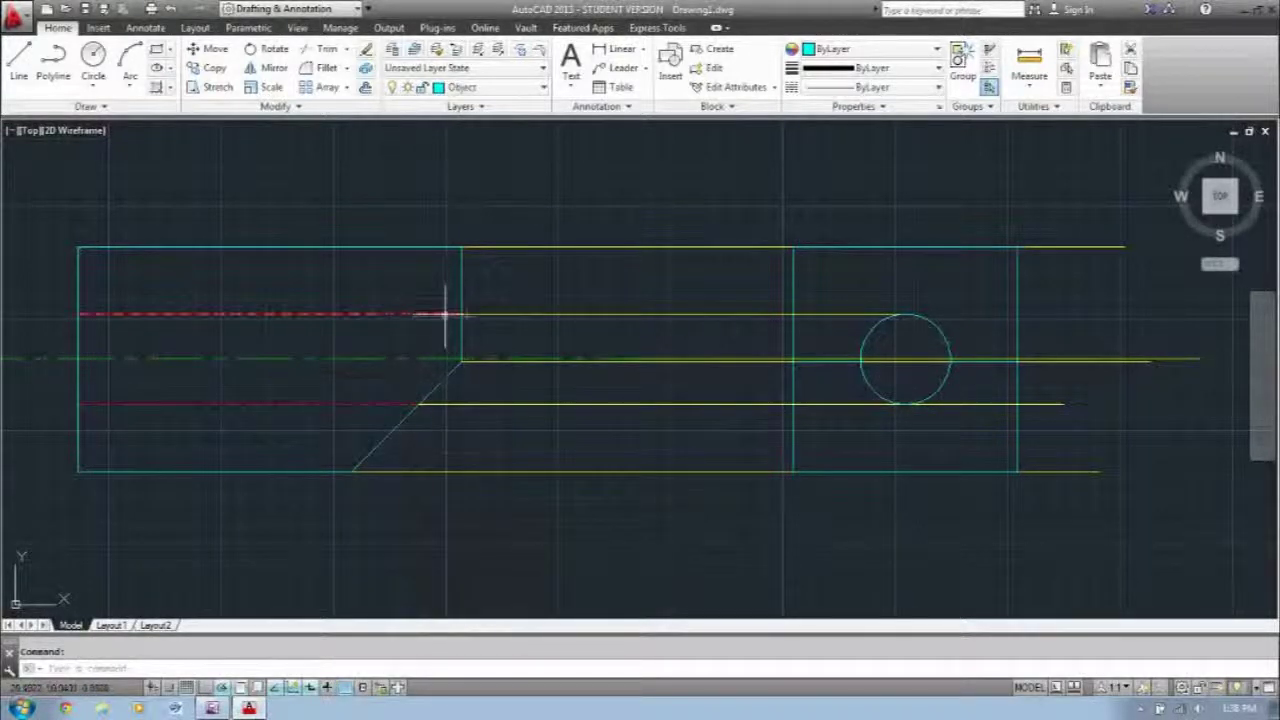
scroll(448, 313, up, 5)
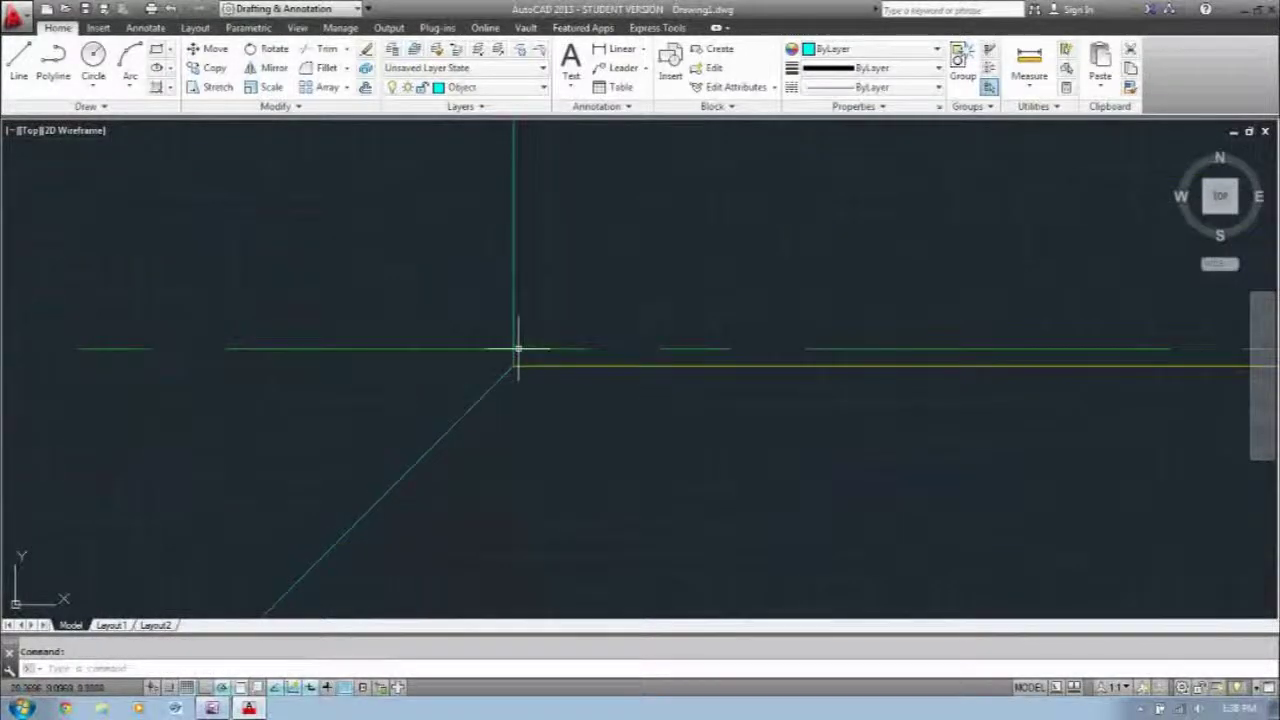
middle_drag(515, 347, 505, 428)
scroll(470, 340, down, 2)
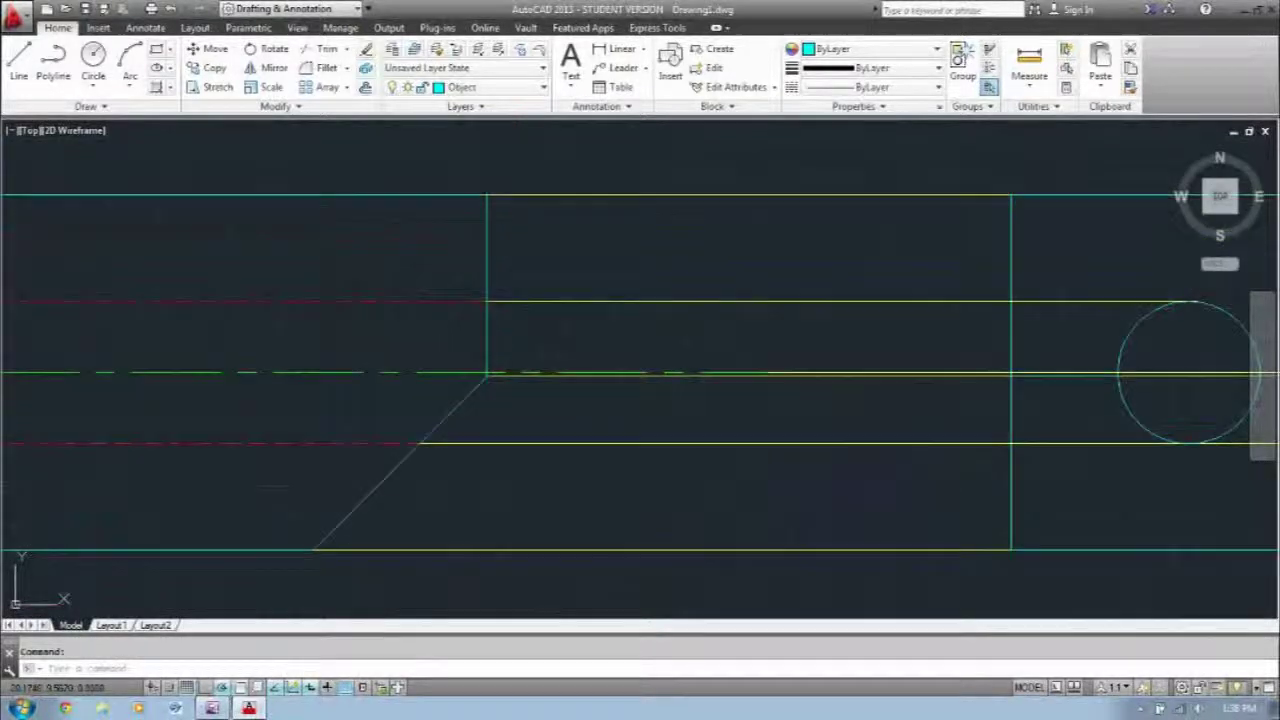
scroll(466, 348, down, 1)
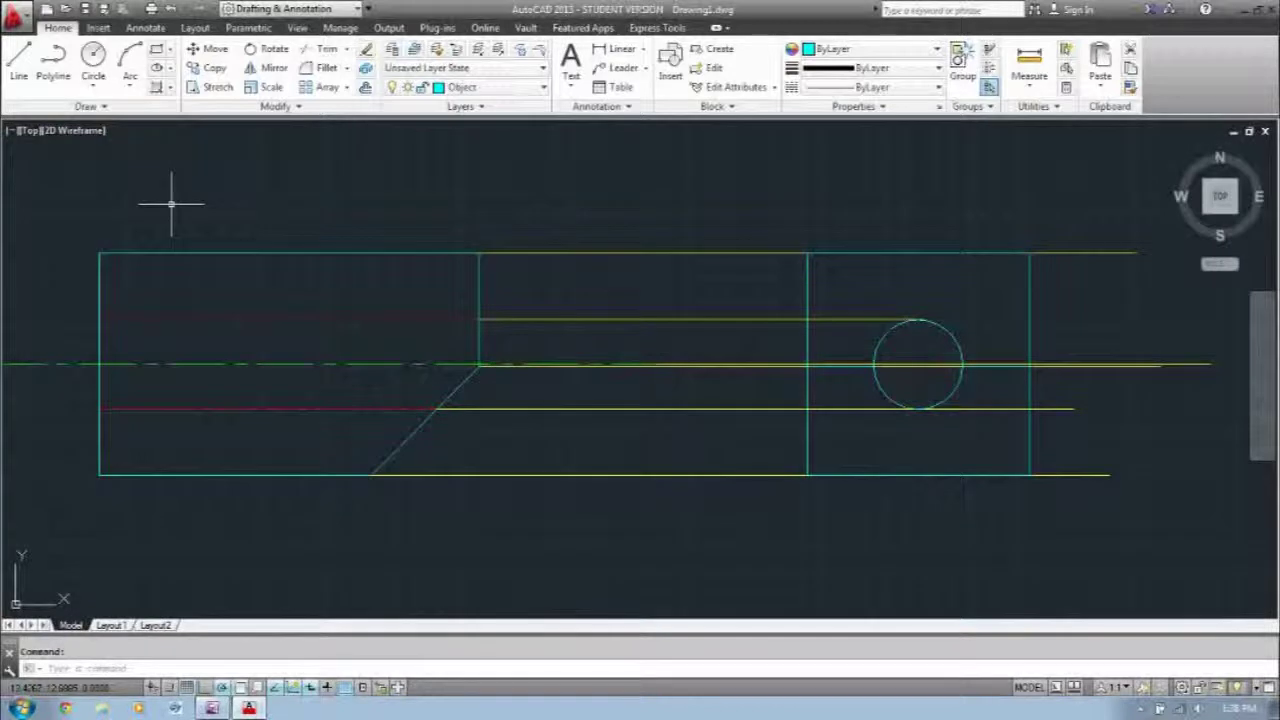
Step: Preview the plot again using the DWG To PDF.pc3 plotter to check the new draw order
click(151, 9)
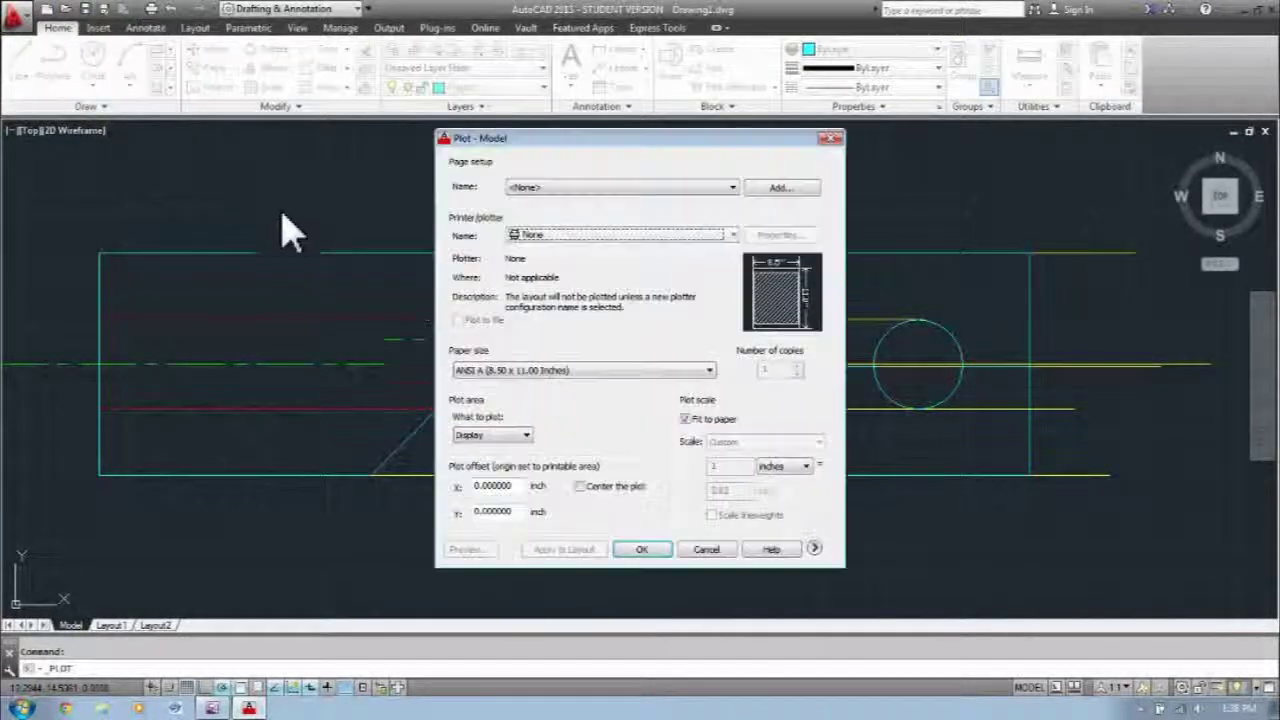
click(600, 234)
scroll(620, 318, down, 3)
click(605, 308)
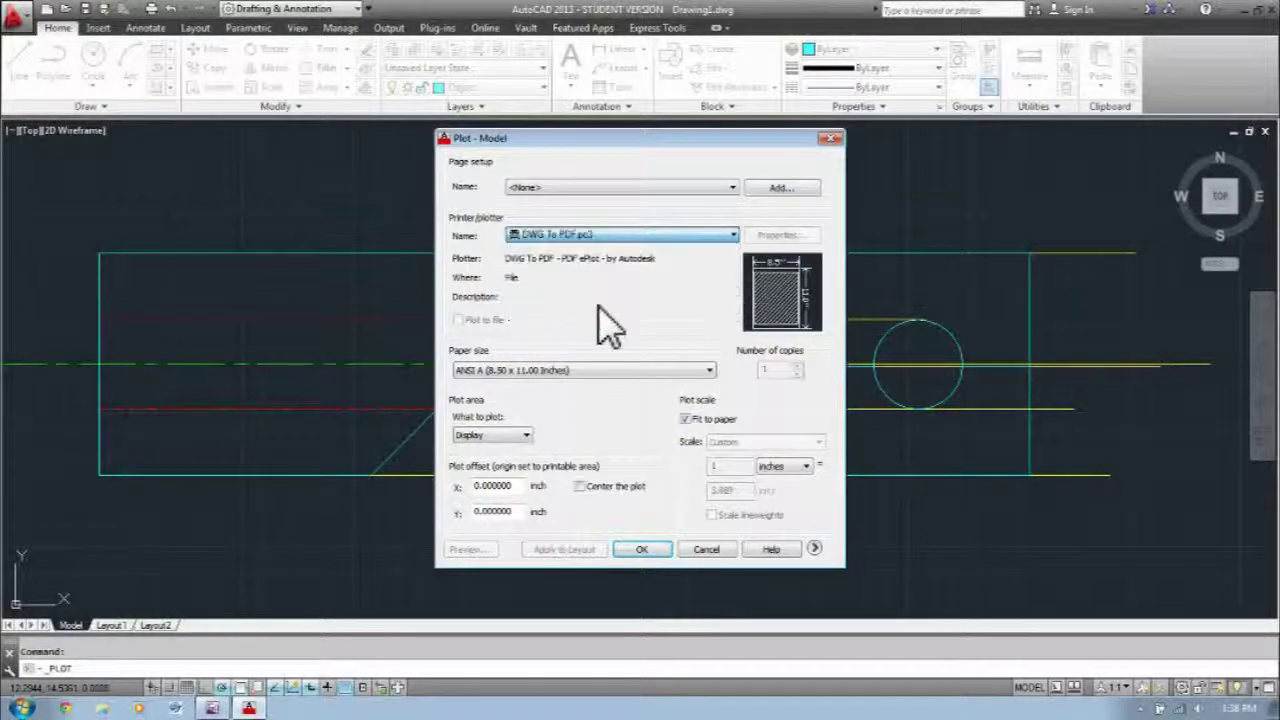
click(466, 549)
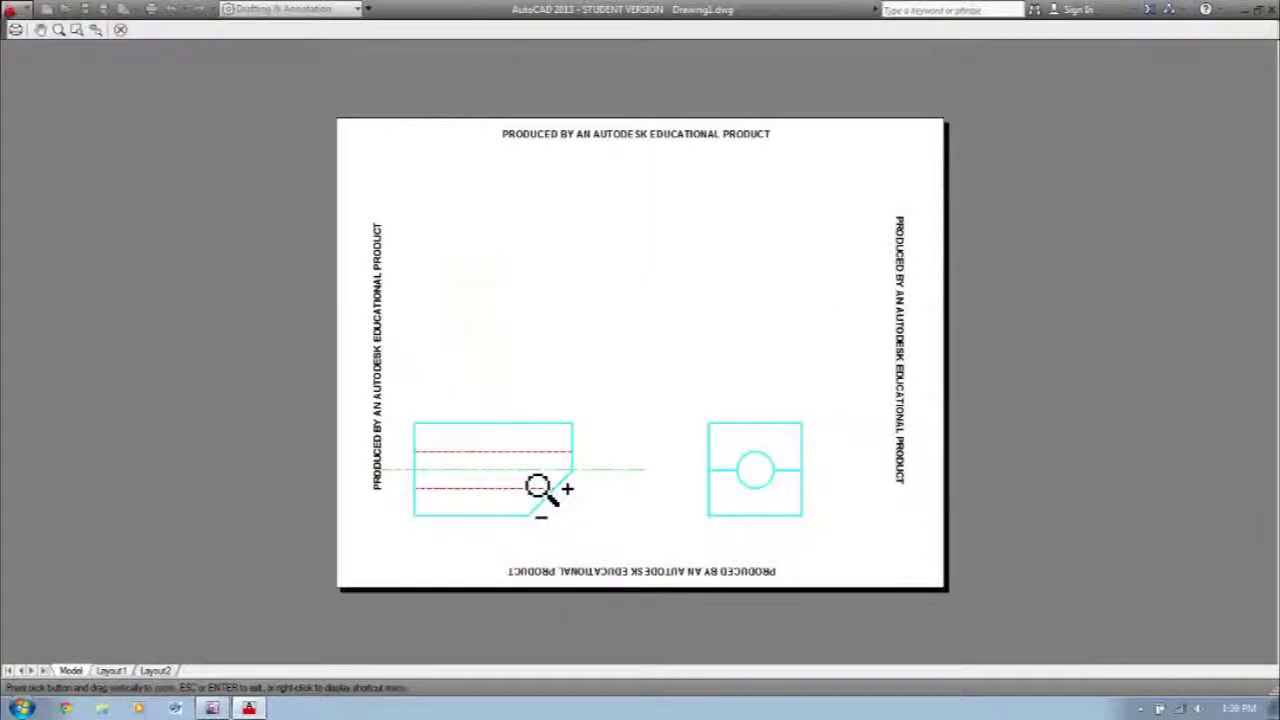
Step: Examine where the hidden and center lines meet the front view's outline in the preview, then cancel the plot
scroll(545, 490, up, 8)
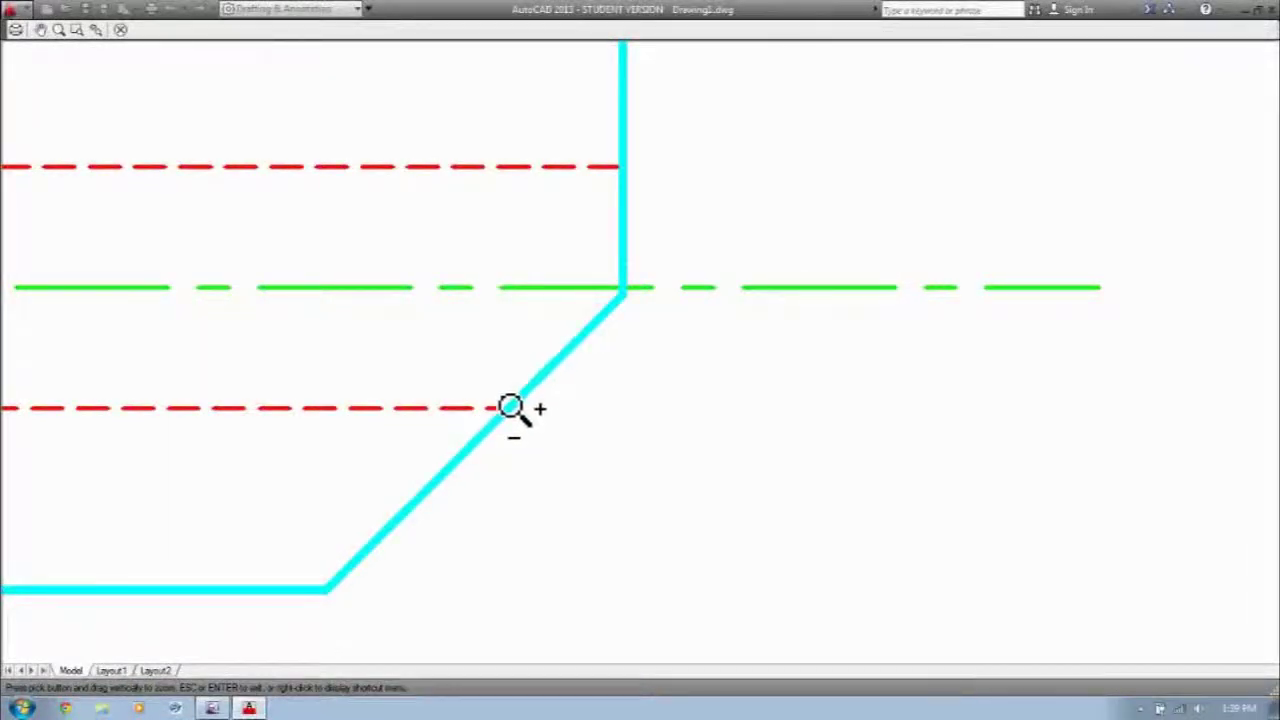
scroll(437, 251, down, 4)
scroll(490, 245, up, 2)
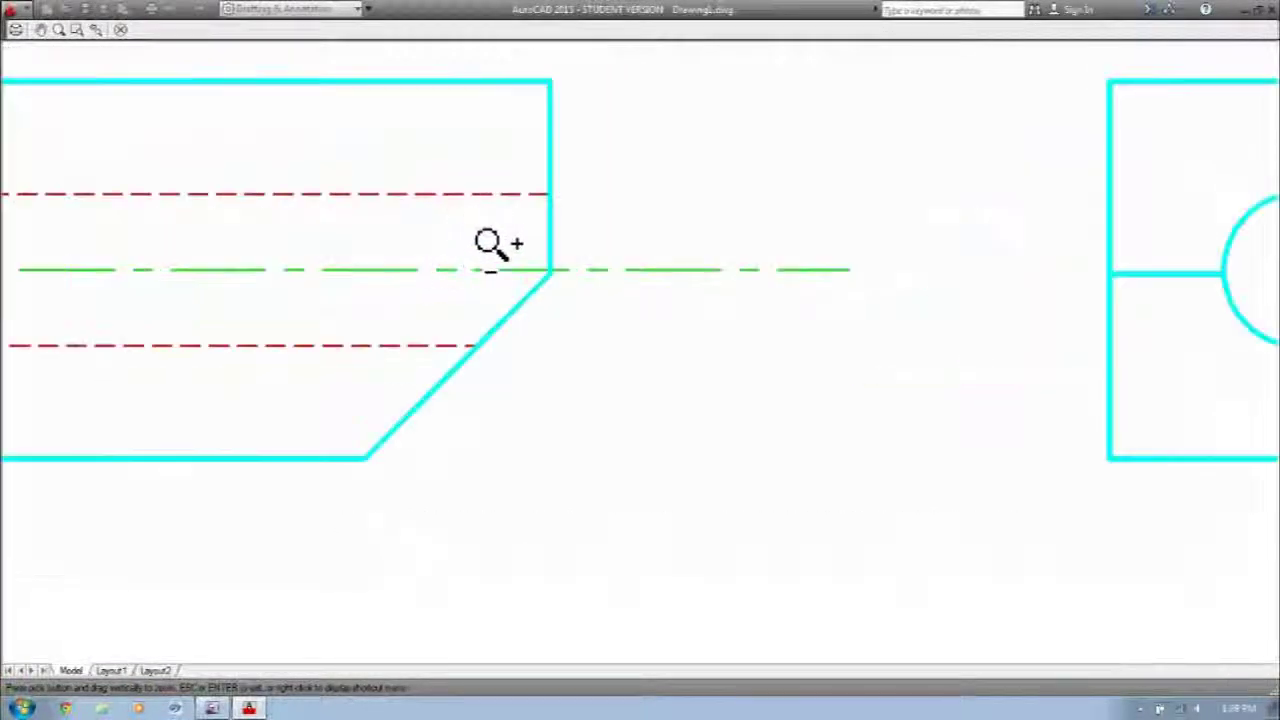
middle_drag(214, 223, 364, 279)
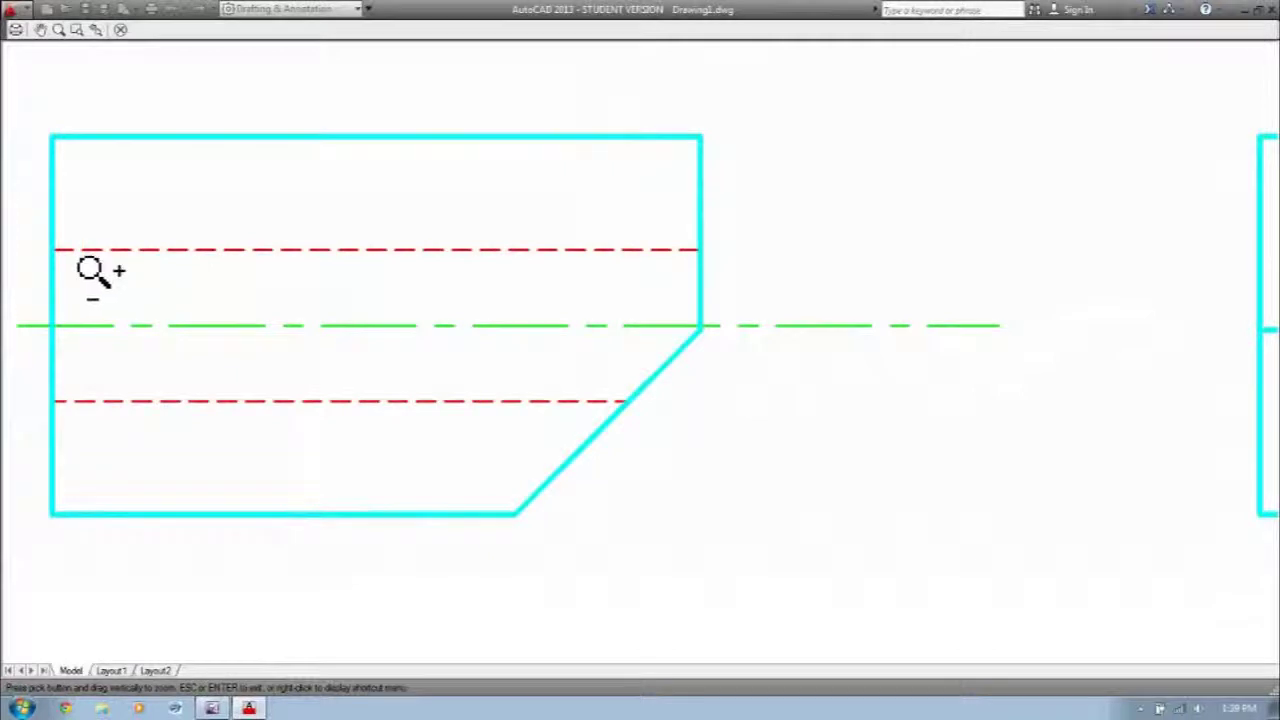
scroll(397, 331, down, 4)
middle_drag(510, 205, 457, 400)
scroll(460, 400, down, 3)
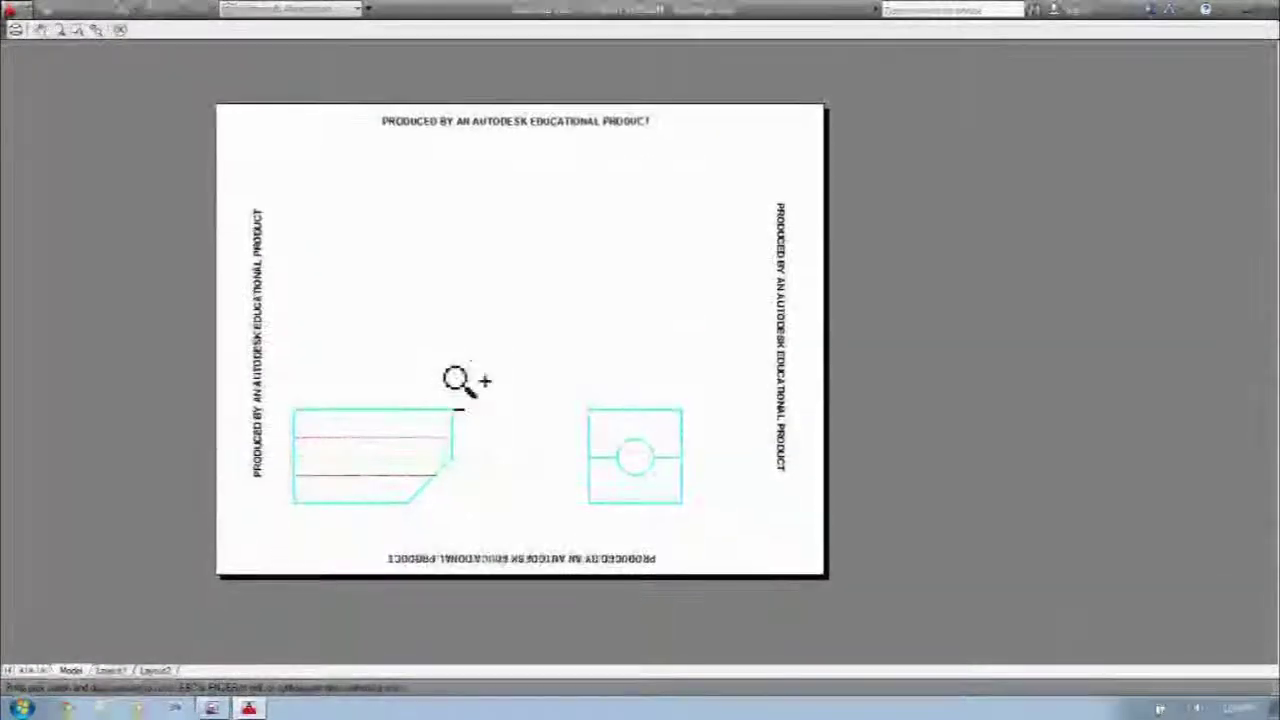
right_click(458, 378)
click(484, 384)
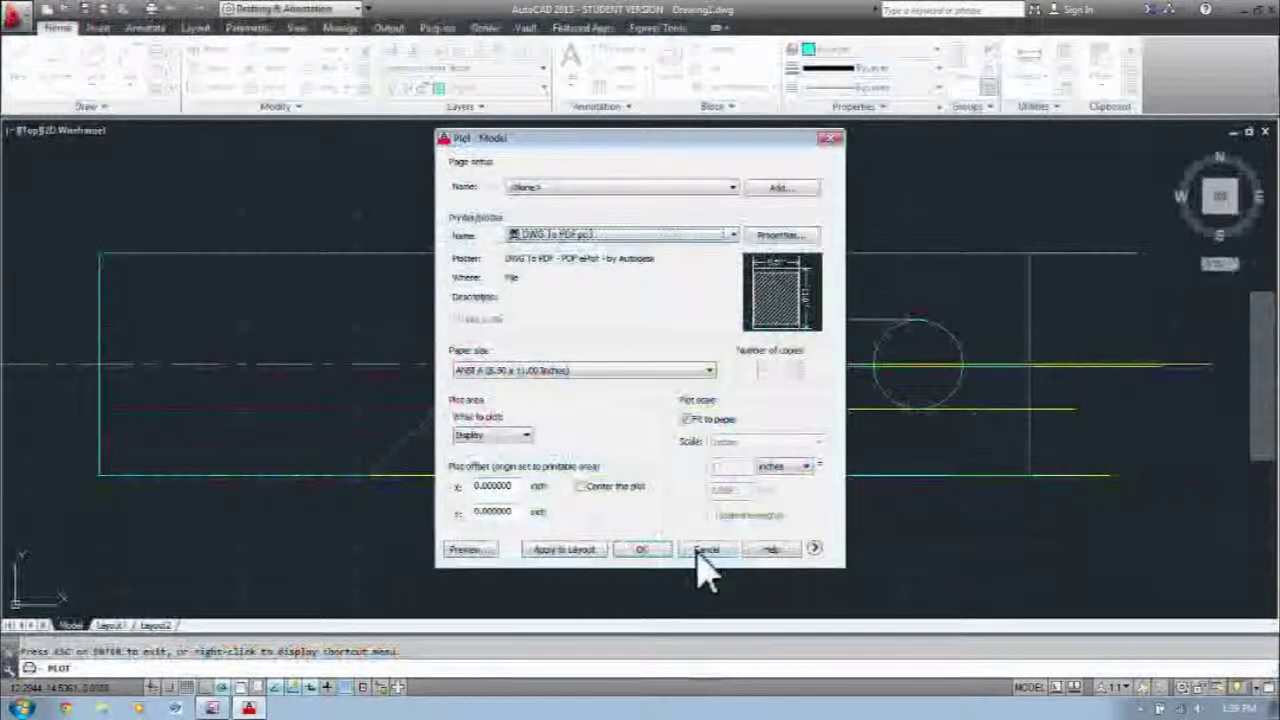
click(706, 551)
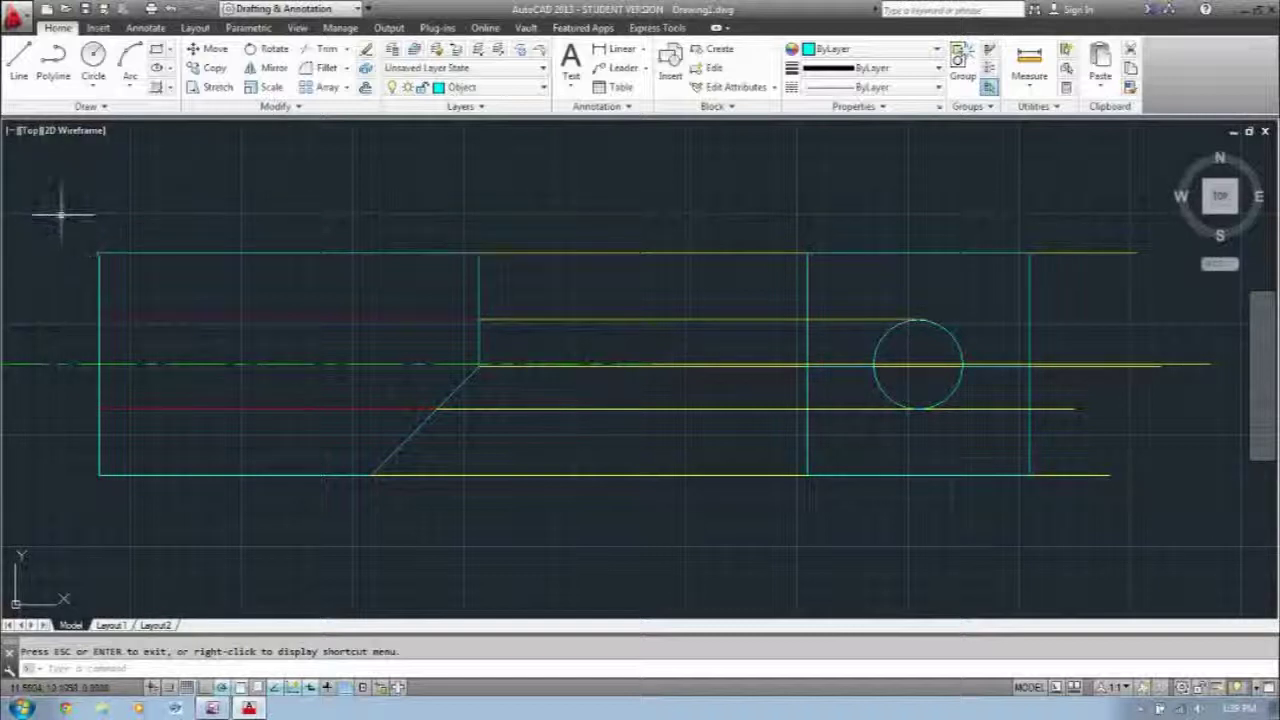
Step: Scale the entire drawing by a factor of 20 from the front view's lower-left corner and fit it to the view
click(10, 204)
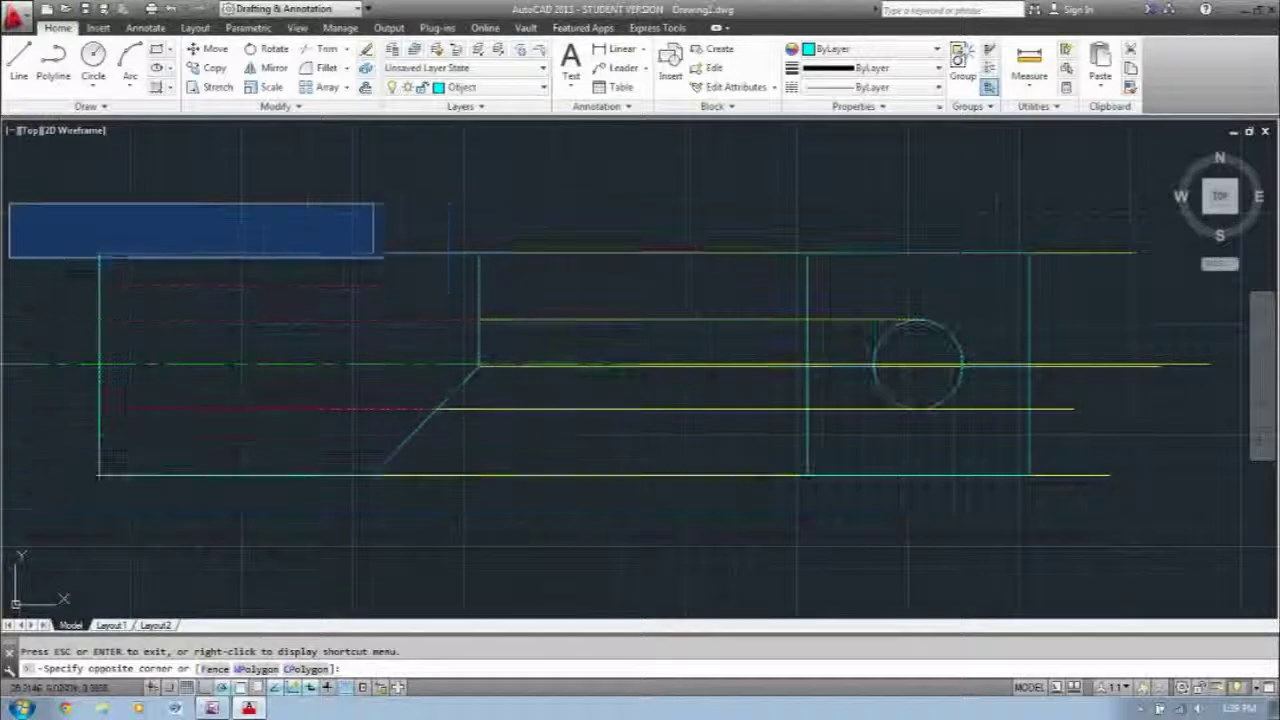
click(240, 223)
scroll(151, 221, down, 4)
mouse_move(151, 221)
middle_down()
mouse_move(368, 335)
mouse_move(320, 309)
middle_up()
scroll(320, 309, down, 2)
middle_click(320, 309)
middle_click(320, 309)
scroll(533, 311, up, 2)
middle_drag(533, 311, 498, 327)
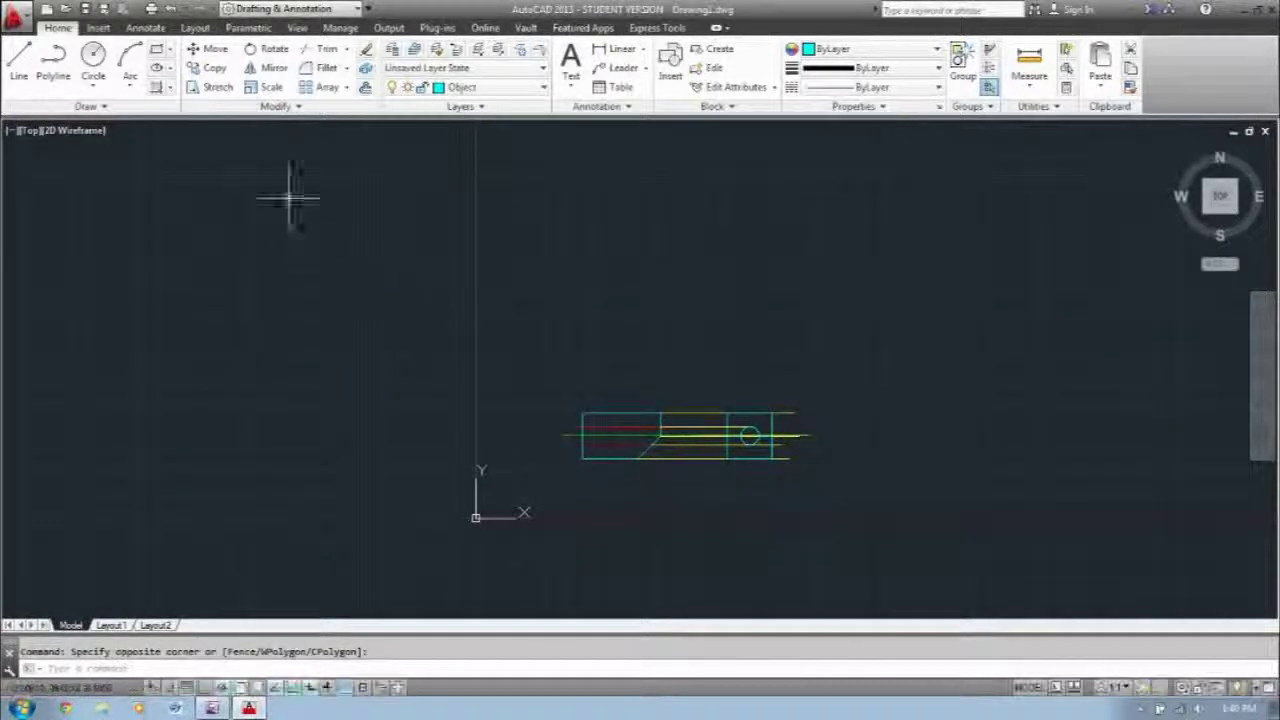
click(268, 87)
click(543, 366)
click(888, 521)
key(Return)
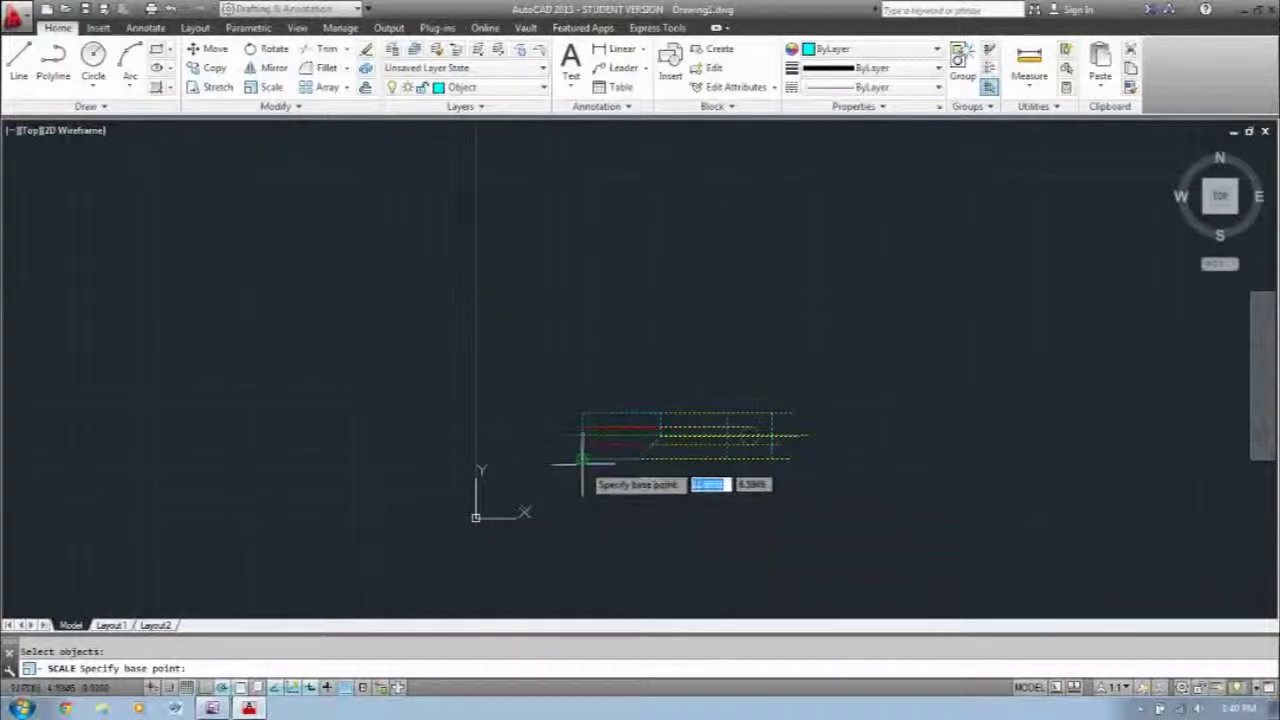
click(582, 458)
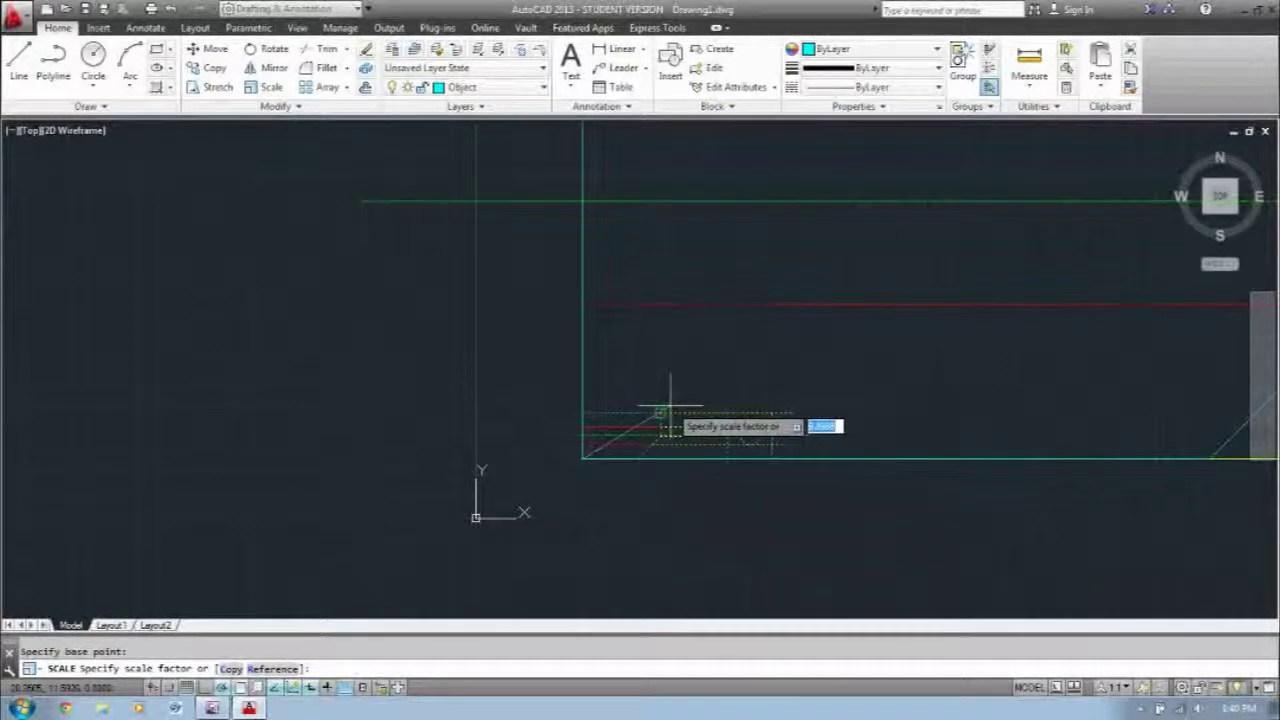
text(20)
key(Return)
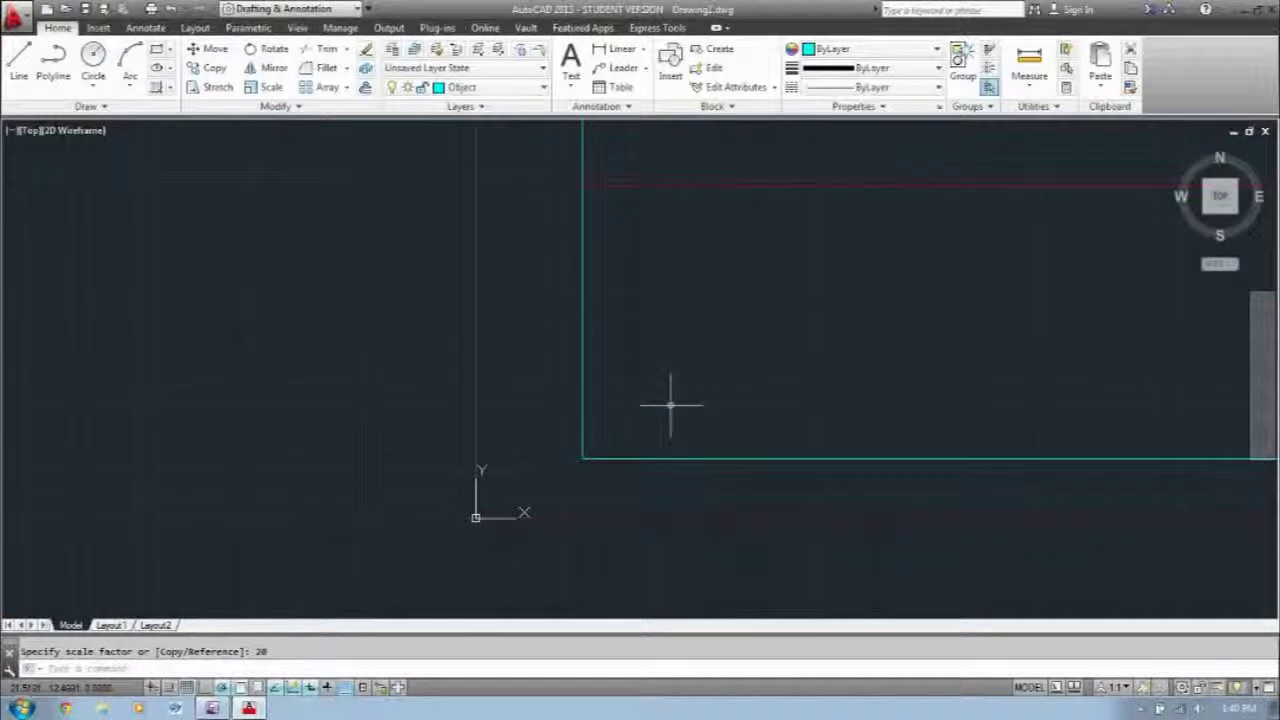
middle_click(684, 389)
middle_click(684, 389)
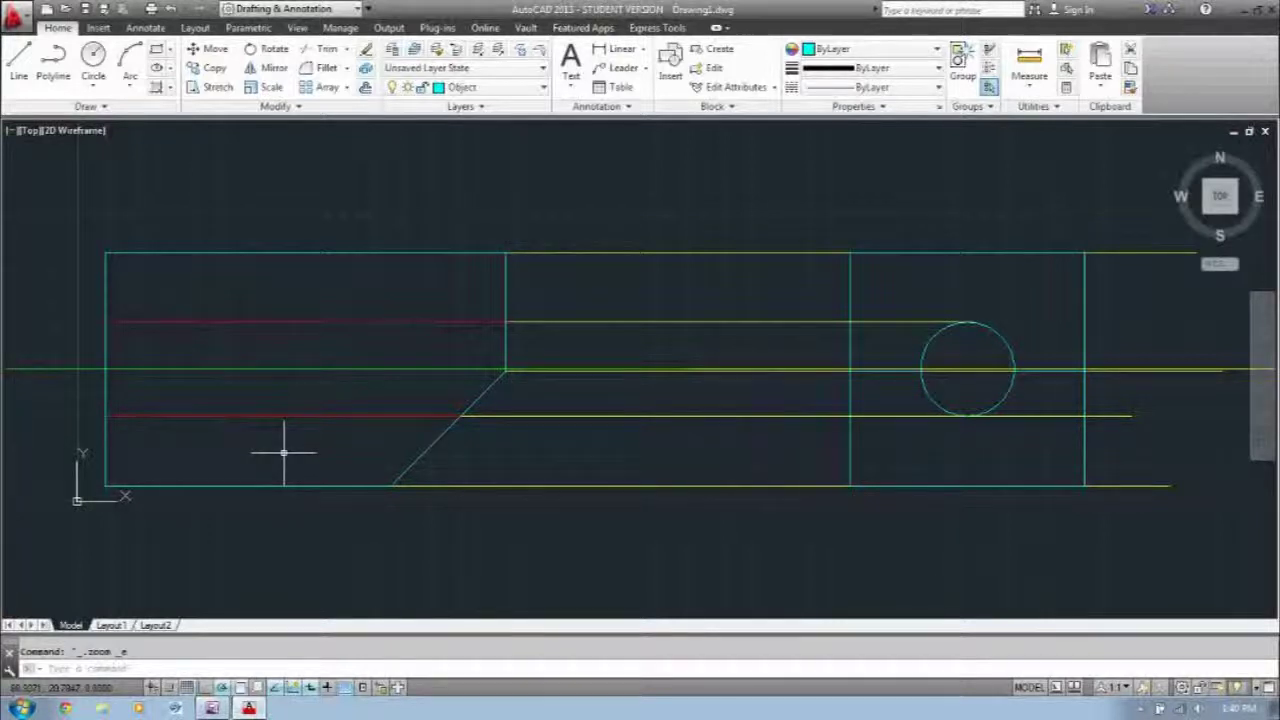
Step: Open a plot preview of the enlarged drawing with the DWG To PDF.pc3 plotter
click(151, 8)
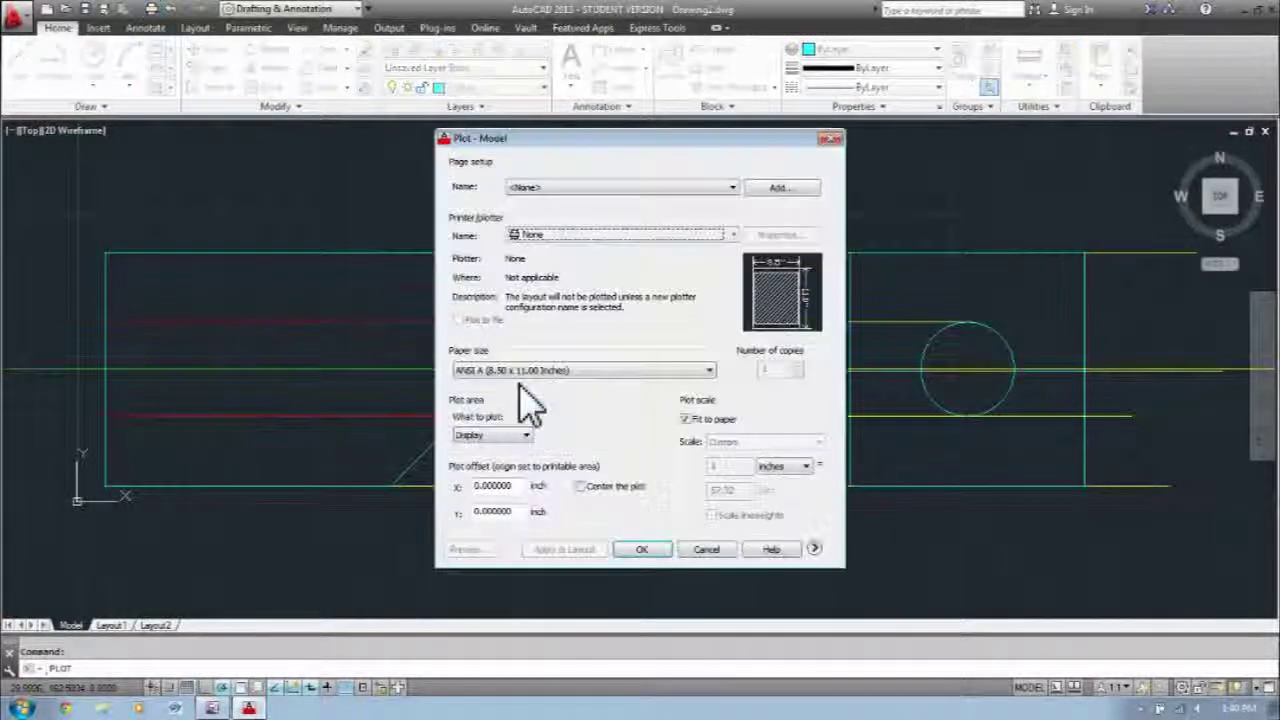
click(583, 238)
scroll(610, 312, down, 1)
click(606, 295)
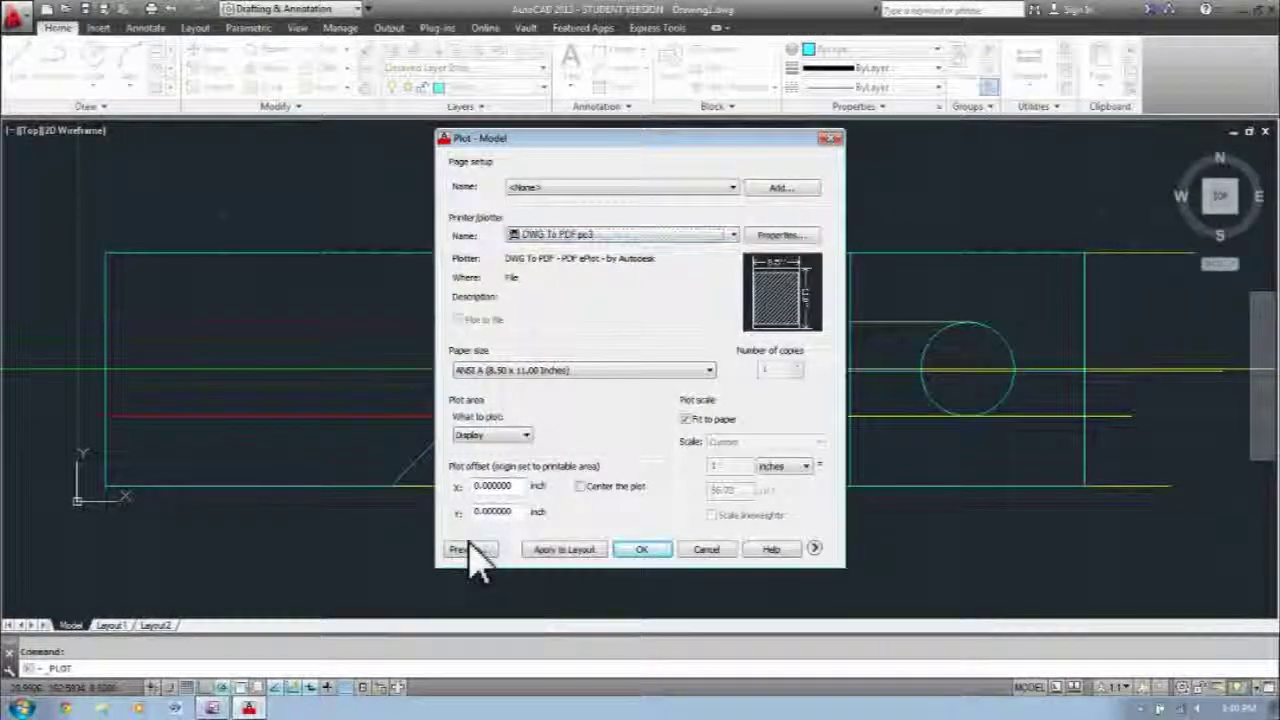
click(466, 549)
Step: Inspect the dash patterns of the enlarged front view's hidden and center lines in the preview, then cancel the plot
scroll(547, 470, up, 5)
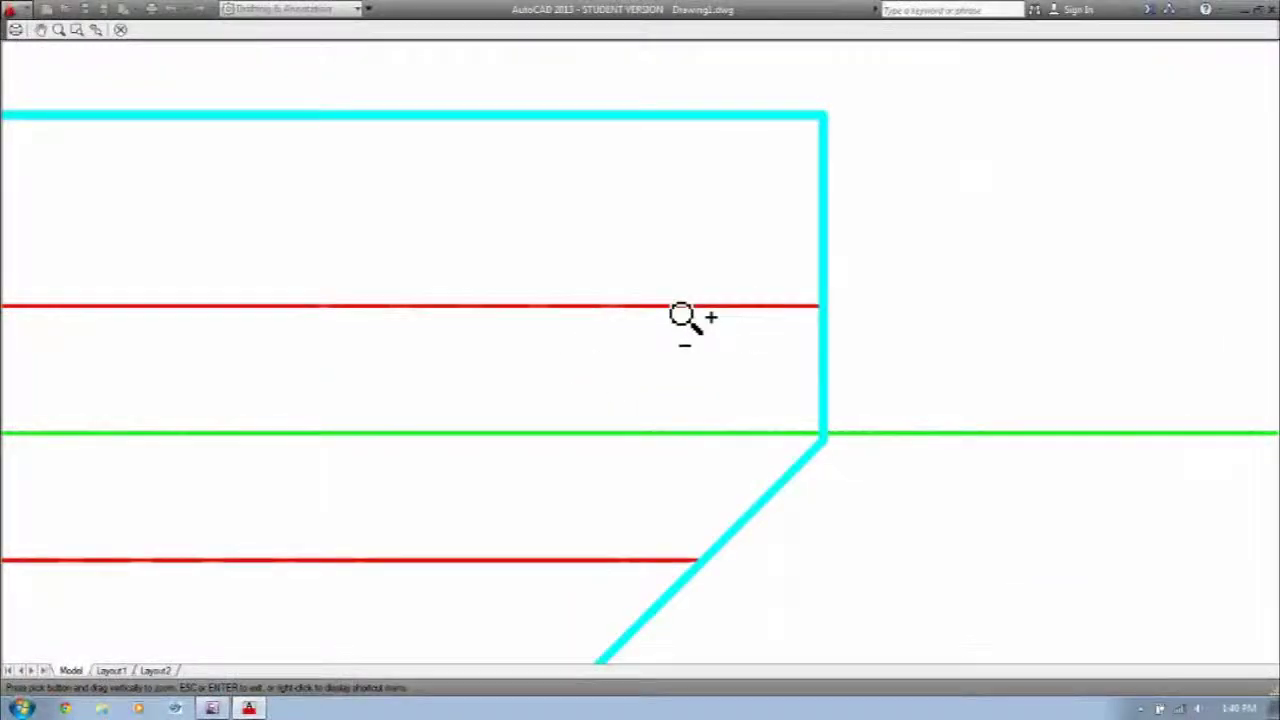
scroll(586, 425, down, 5)
scroll(590, 423, up, 1)
right_click(589, 412)
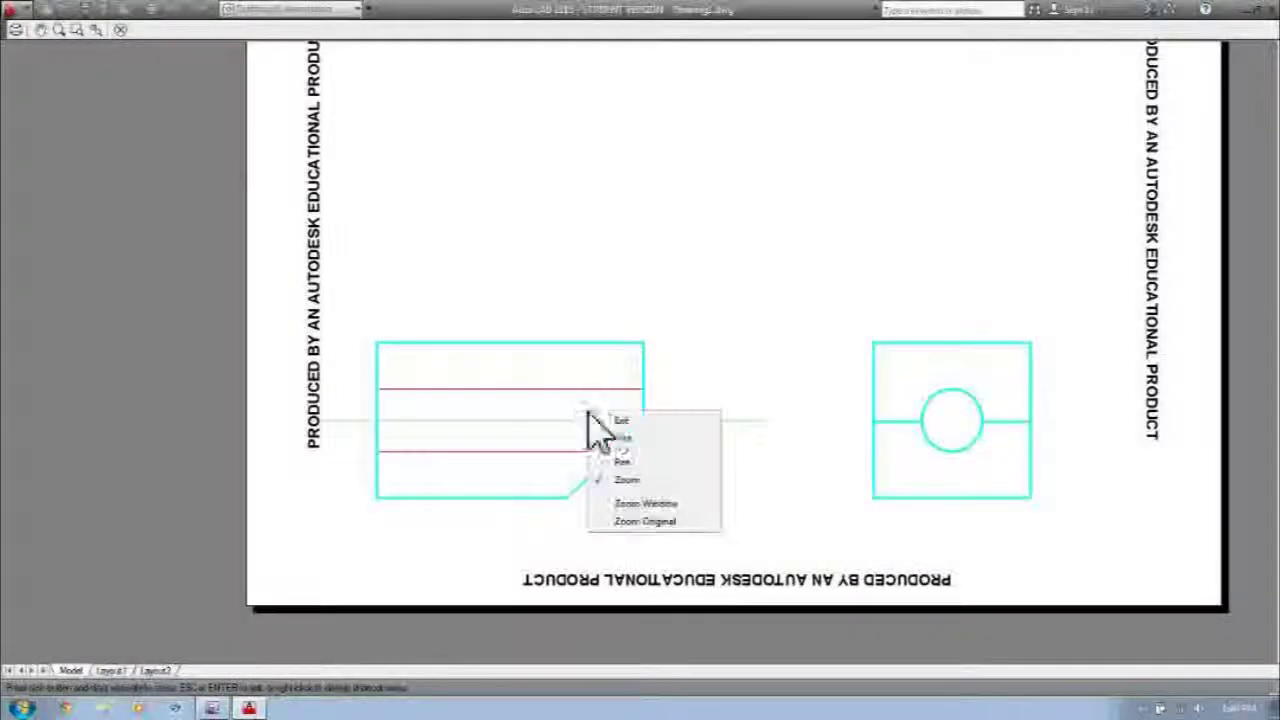
click(624, 421)
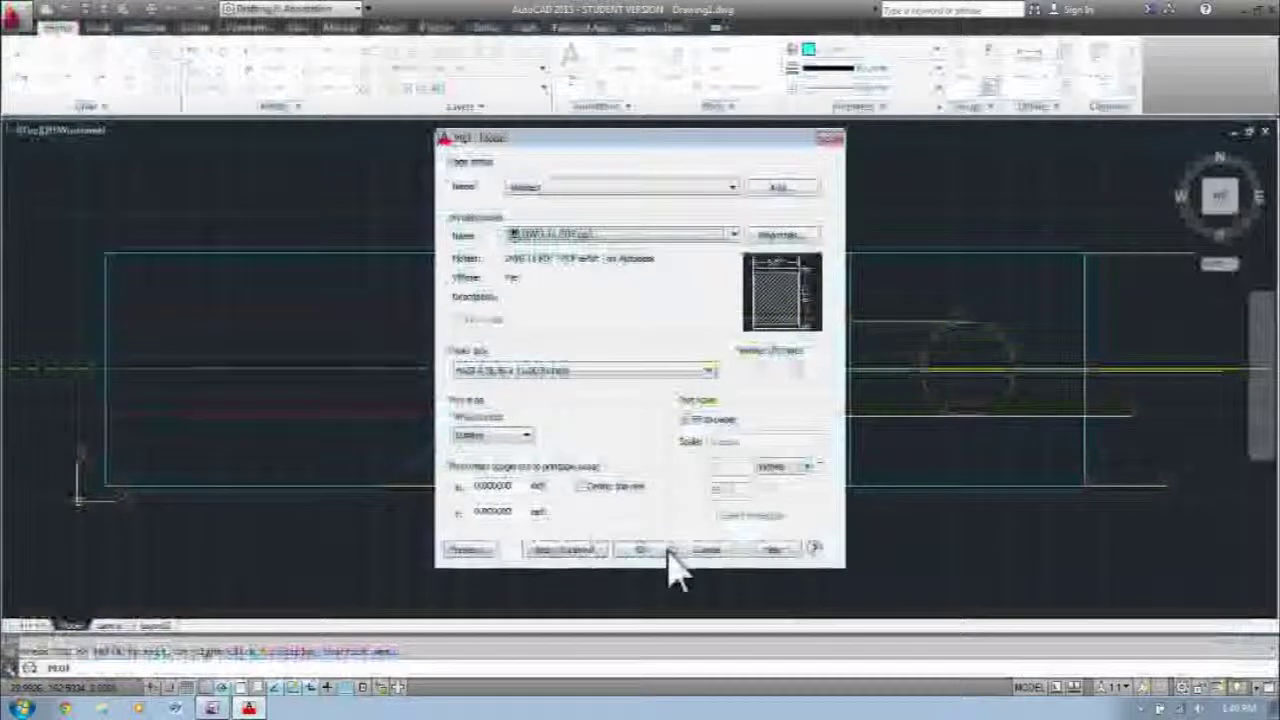
click(704, 556)
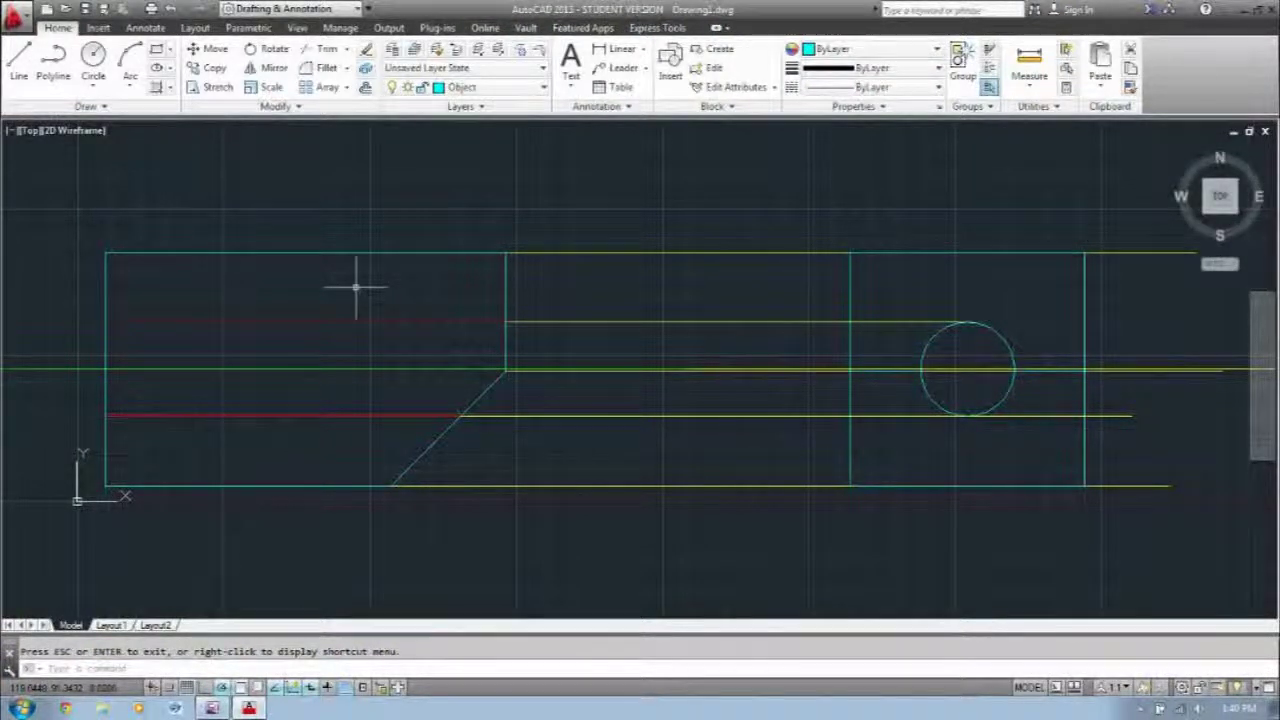
Step: Set the global linetype scale (LTSCALE) to 5
text(ltscale)
key(Return)
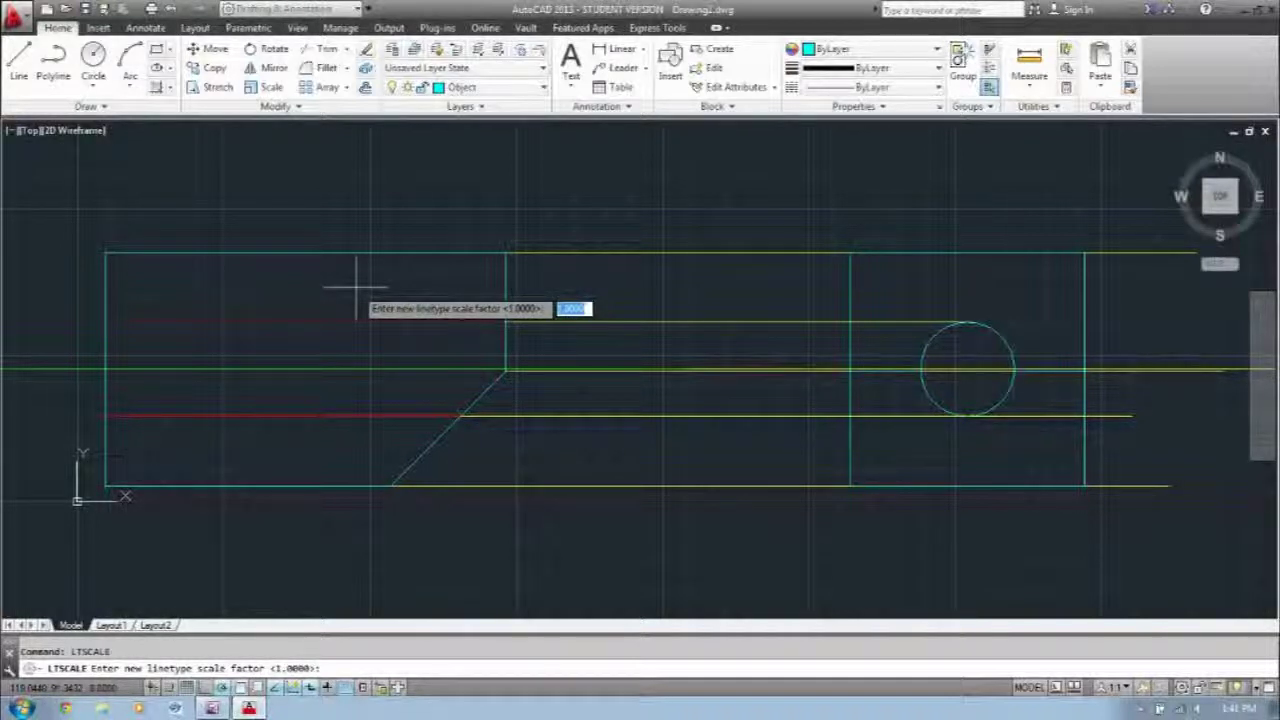
text(5)
key(Return)
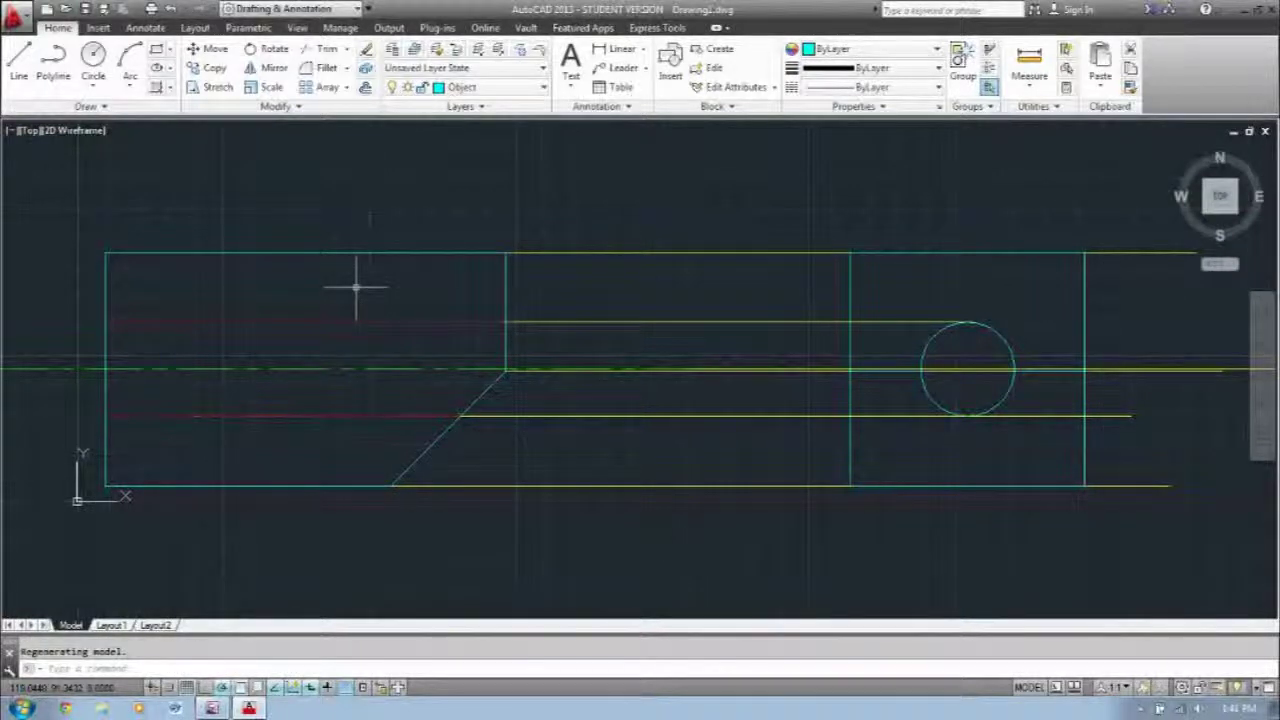